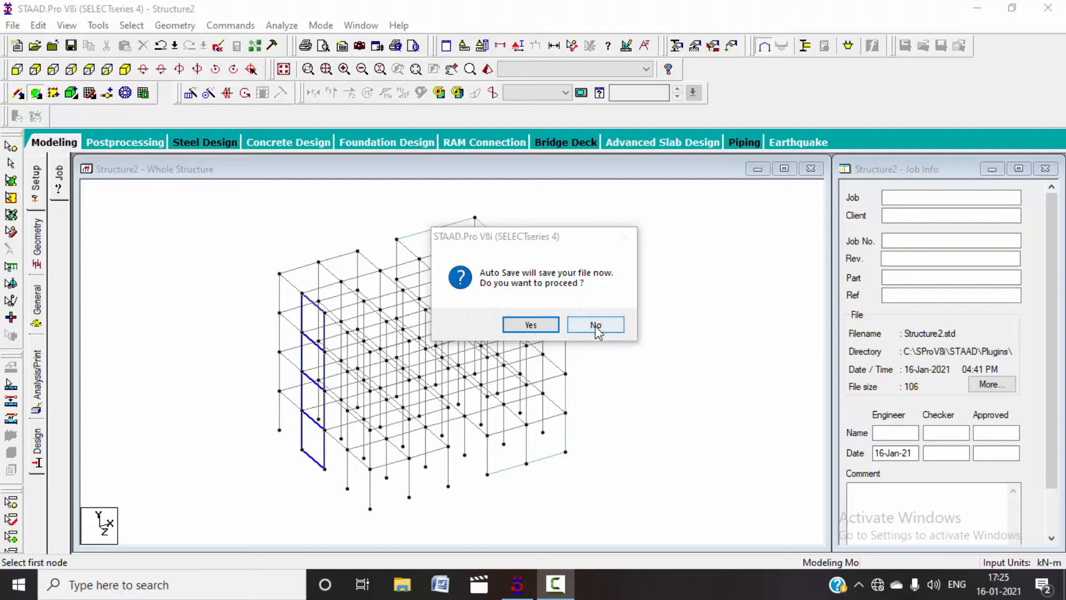
# Step: Decline the auto-save and window-select the nodes in the left part of the frame with the Nodes Cursor
pyautogui.click(578, 328)
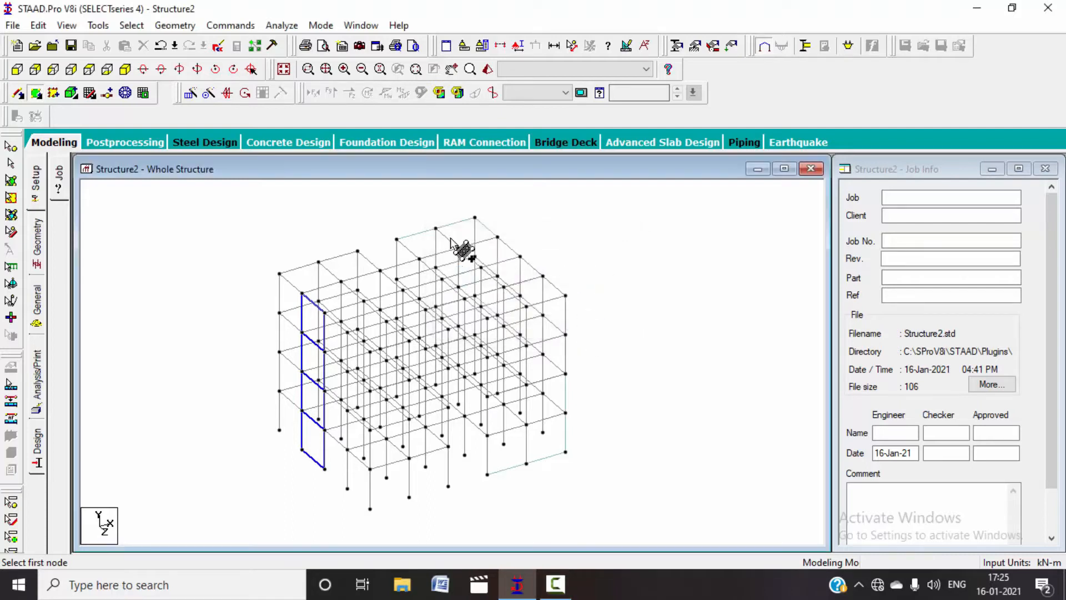
pyautogui.click(129, 26)
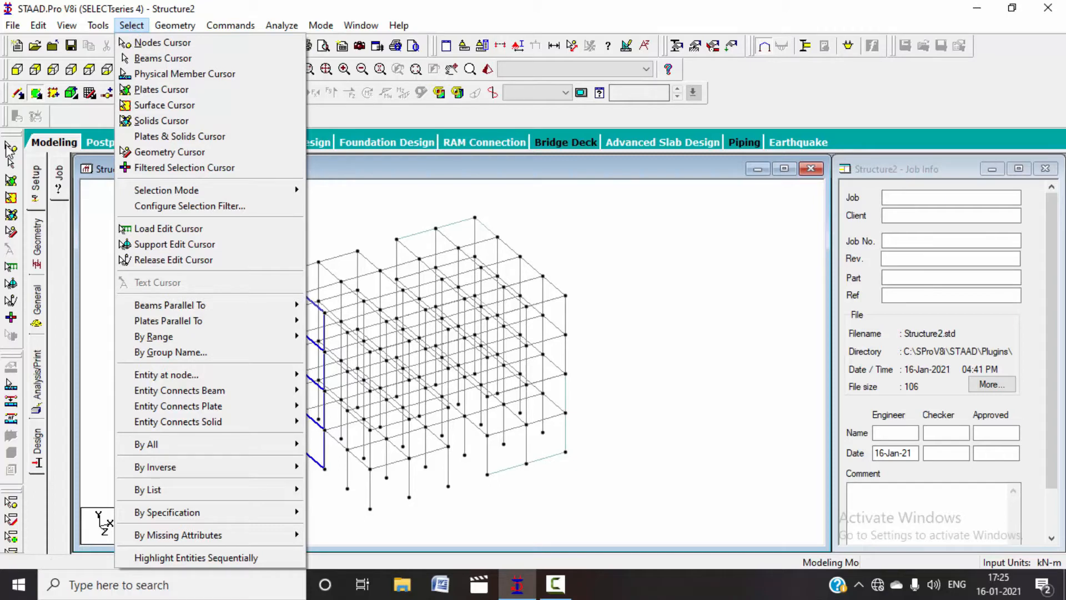
pyautogui.click(98, 25)
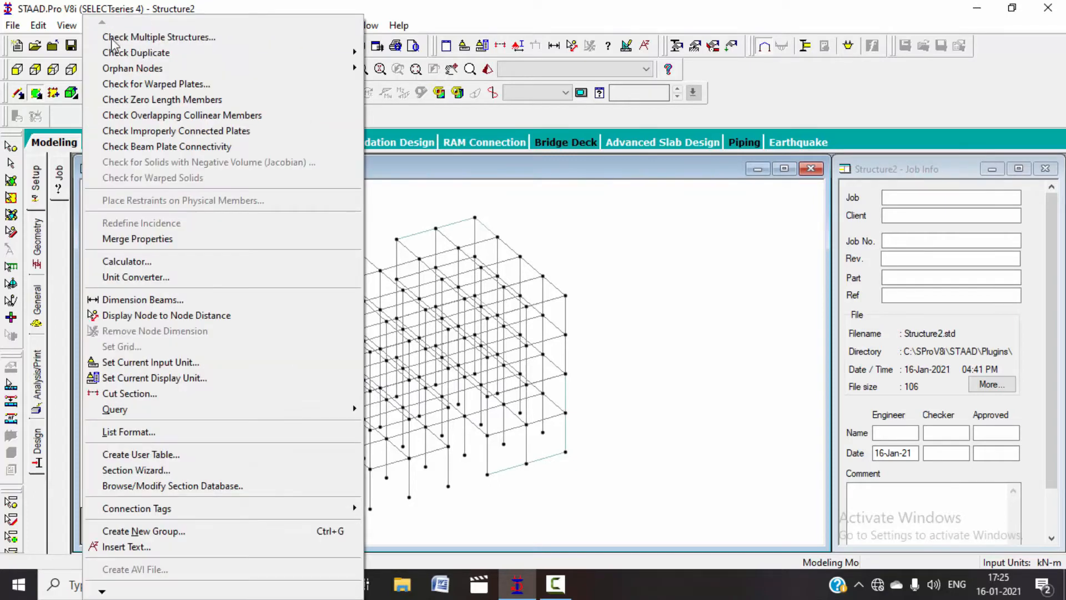
pyautogui.click(132, 25)
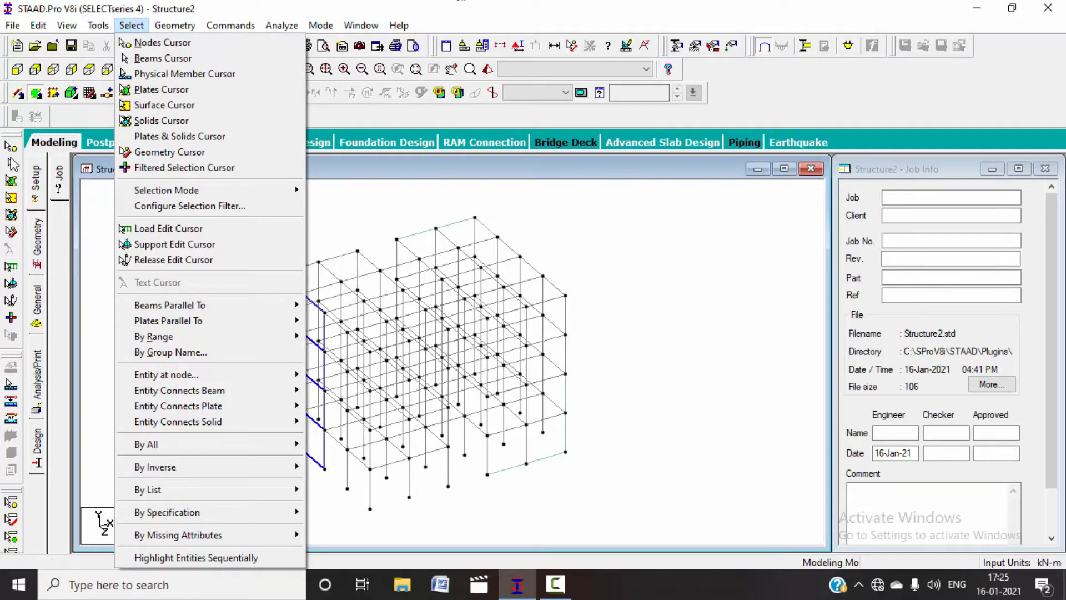
pyautogui.click(191, 42)
pyautogui.moveTo(200, 233); pyautogui.dragTo(405, 497)
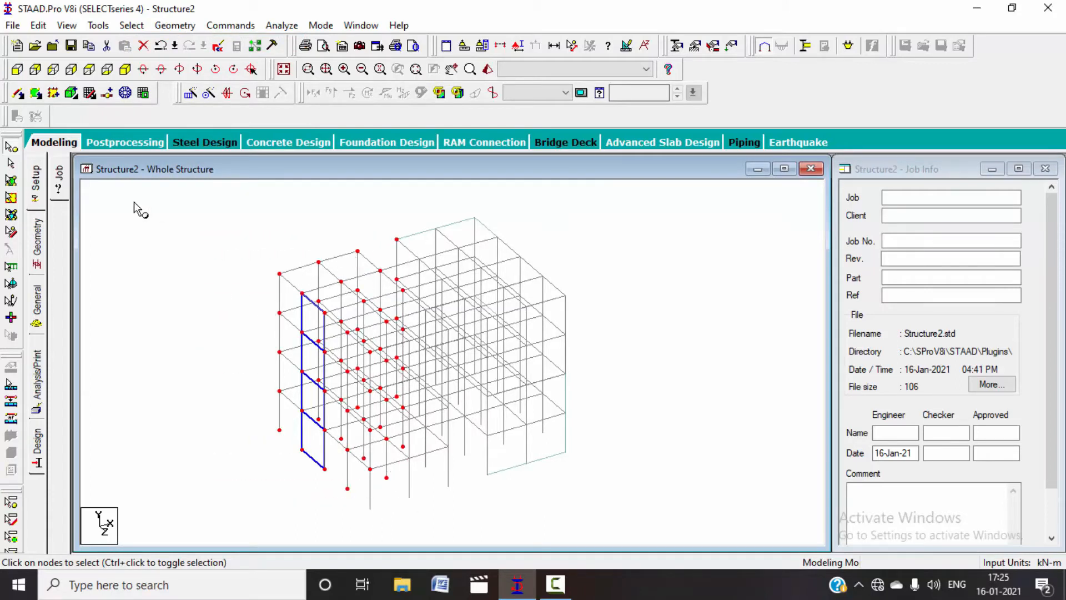
# Step: Window-select the beams in the frame's left part with the Beams Cursor, and the whole structure's plates with the Plates Cursor
pyautogui.click(11, 164)
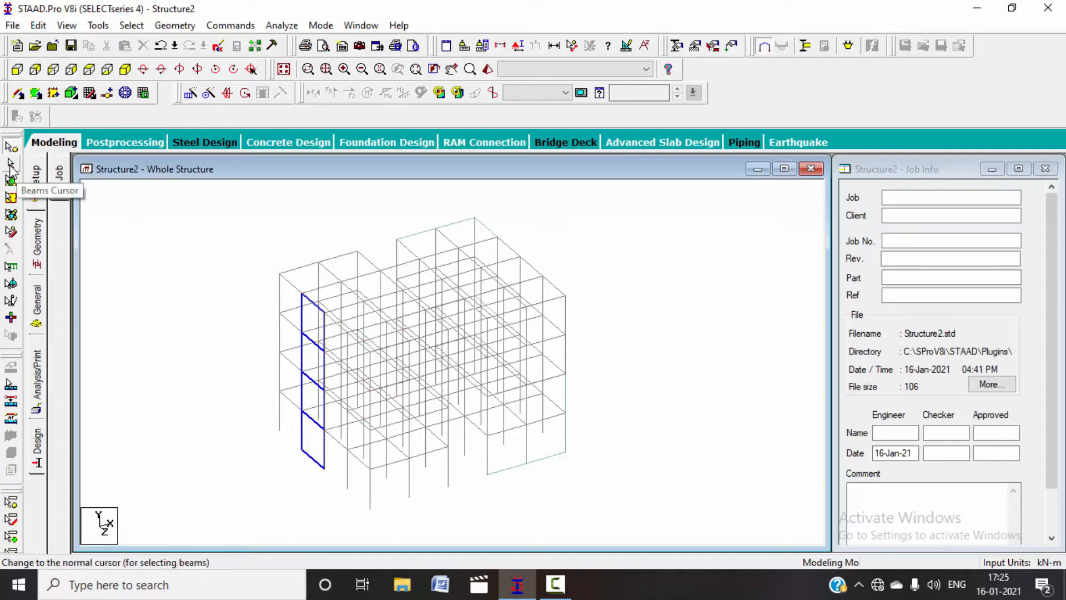
pyautogui.moveTo(250, 221); pyautogui.dragTo(405, 507)
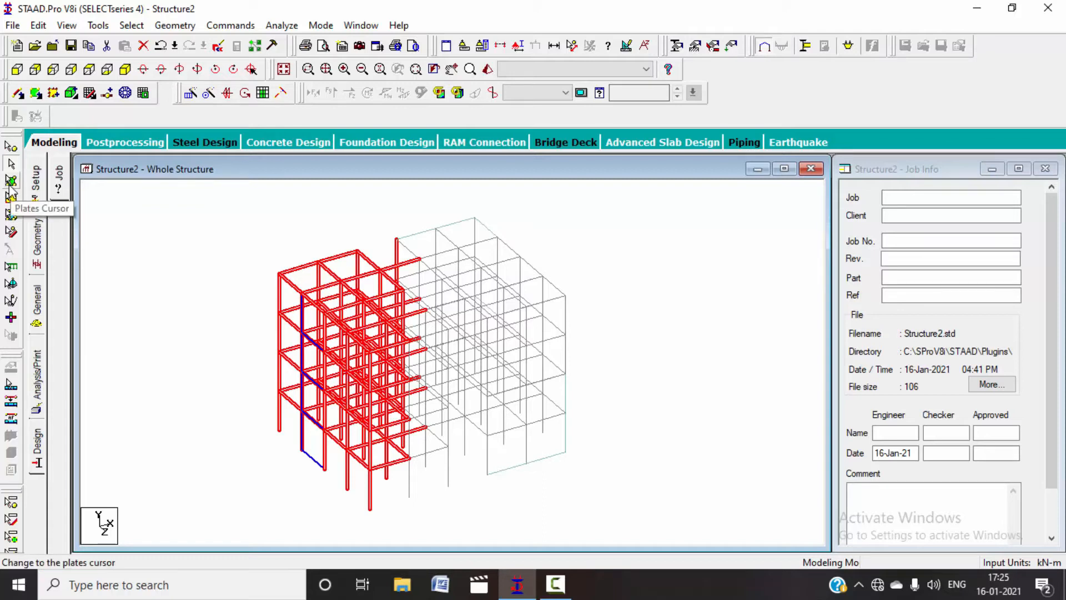
pyautogui.click(132, 25)
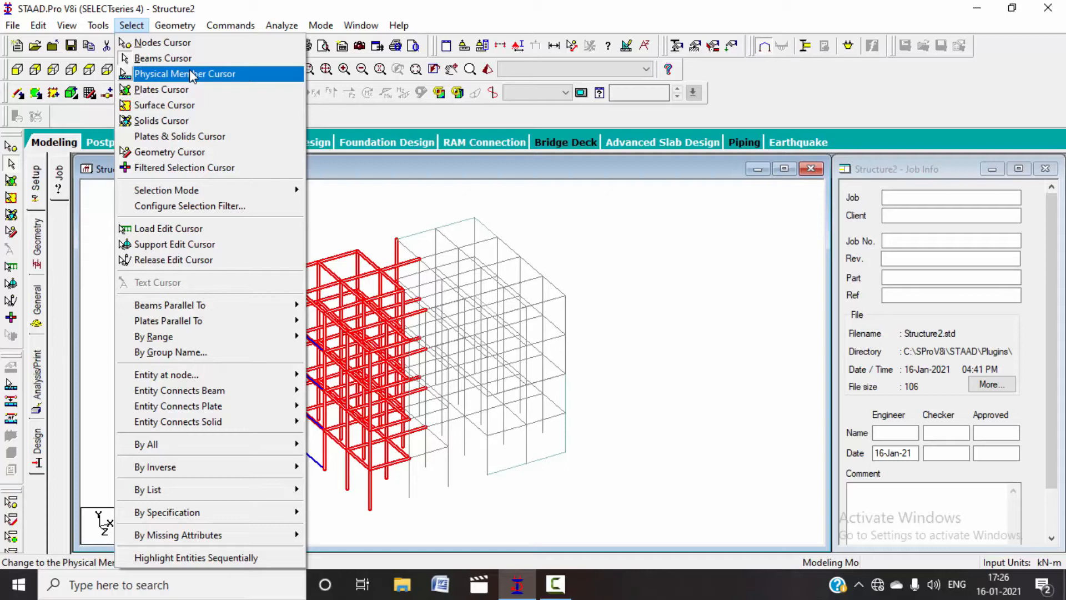
pyautogui.click(165, 86)
pyautogui.moveTo(244, 173)
pyautogui.mouseDown()
pyautogui.moveTo(261, 207)
pyautogui.moveTo(368, 269)
pyautogui.moveTo(231, 171)
pyautogui.mouseUp()
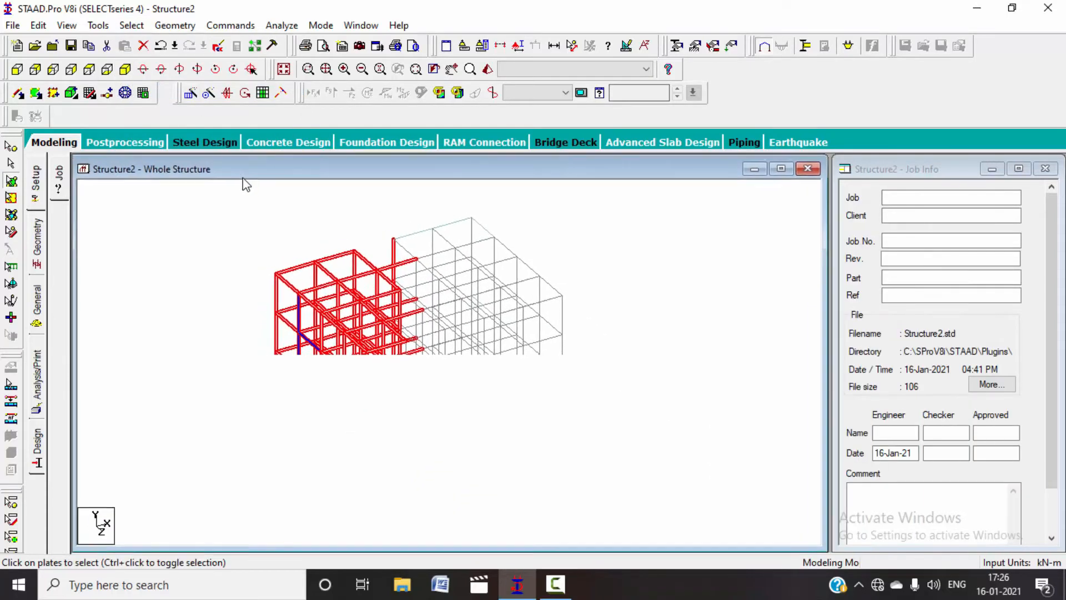
pyautogui.moveTo(245, 218); pyautogui.dragTo(633, 520)
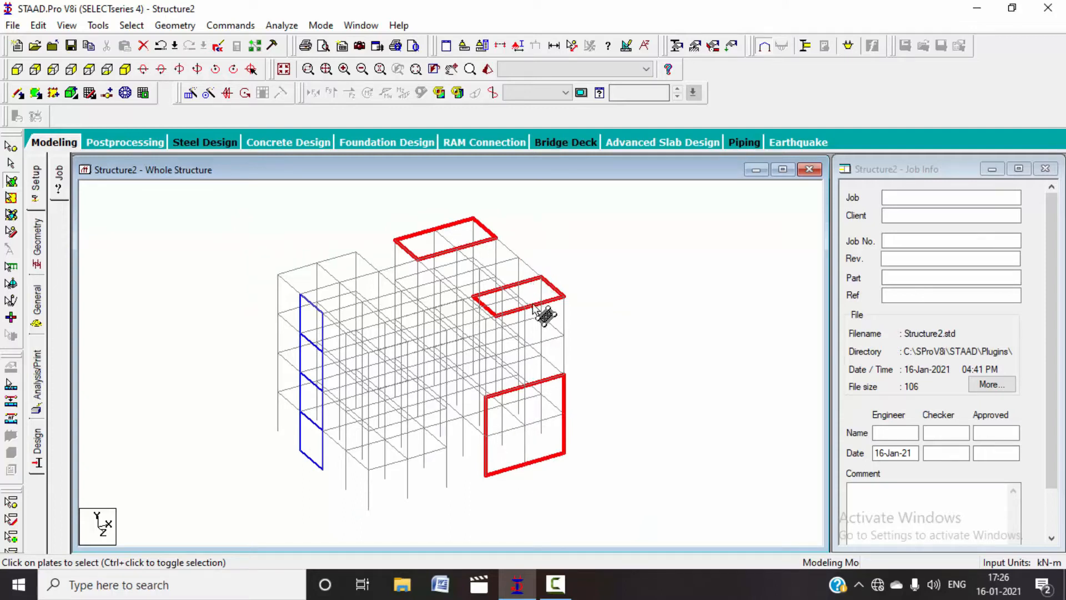
# Step: Window-select the whole structure with the Surface Cursor, and again with the Plates & Solids Cursor
pyautogui.click(132, 26)
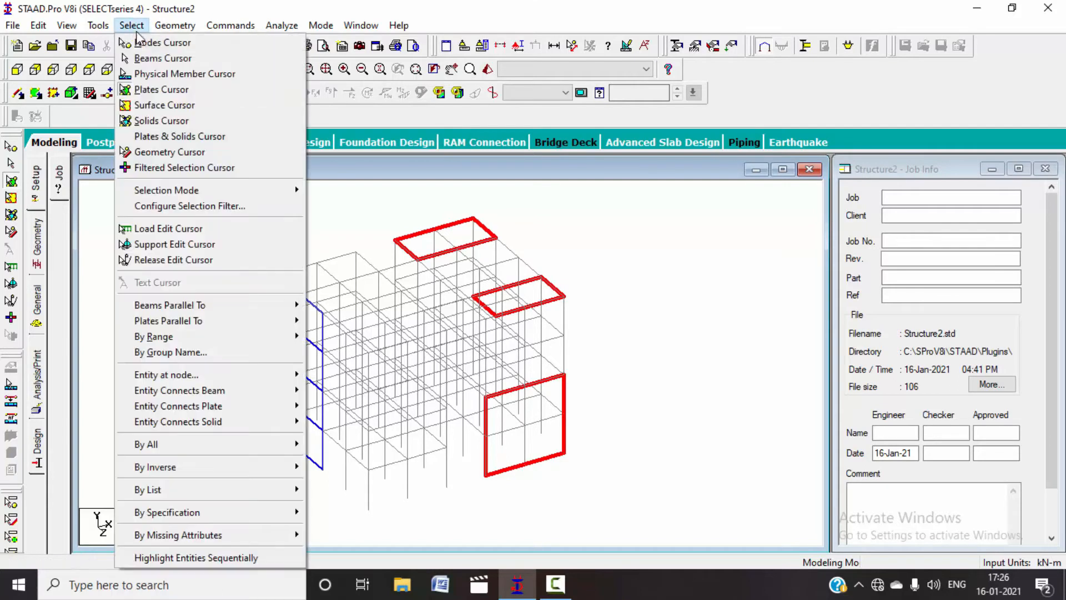
pyautogui.click(162, 104)
pyautogui.moveTo(243, 243)
pyautogui.mouseDown()
pyautogui.moveTo(476, 408)
pyautogui.moveTo(600, 516)
pyautogui.mouseUp()
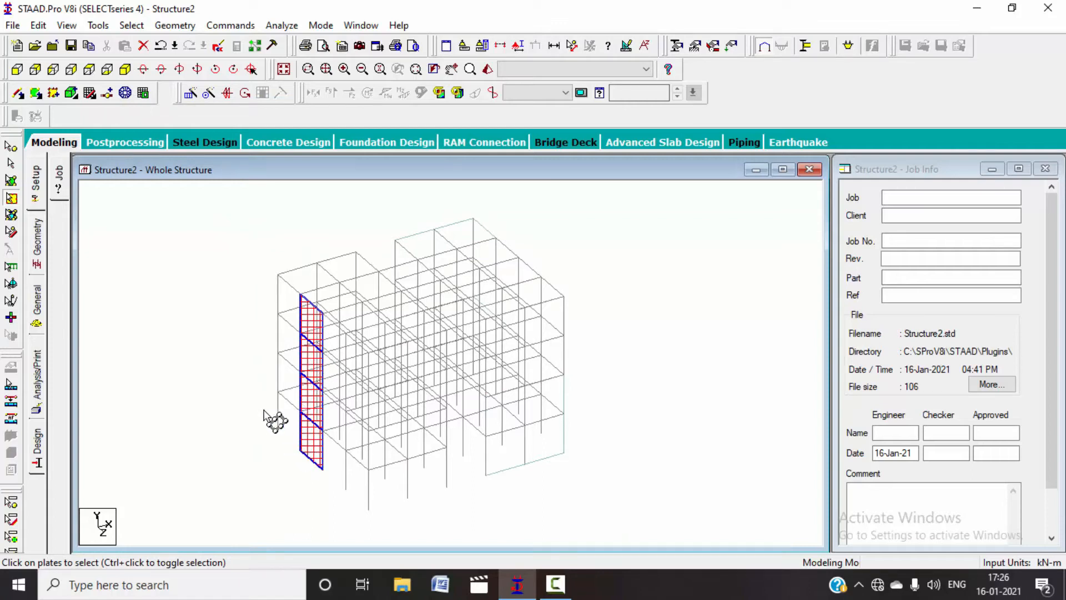
pyautogui.click(131, 25)
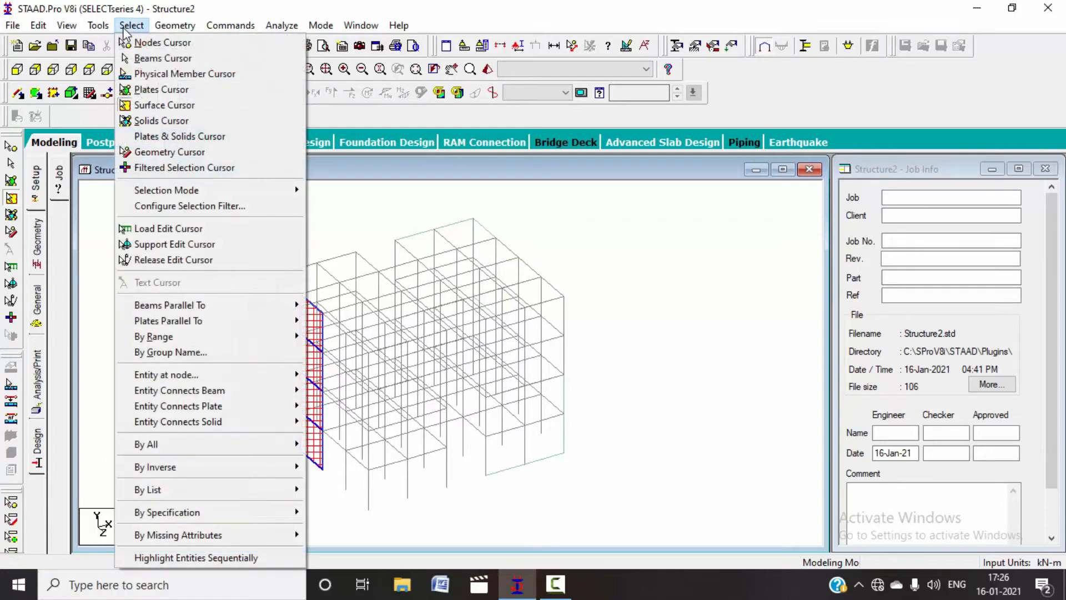
pyautogui.click(161, 137)
pyautogui.moveTo(245, 189); pyautogui.dragTo(614, 518)
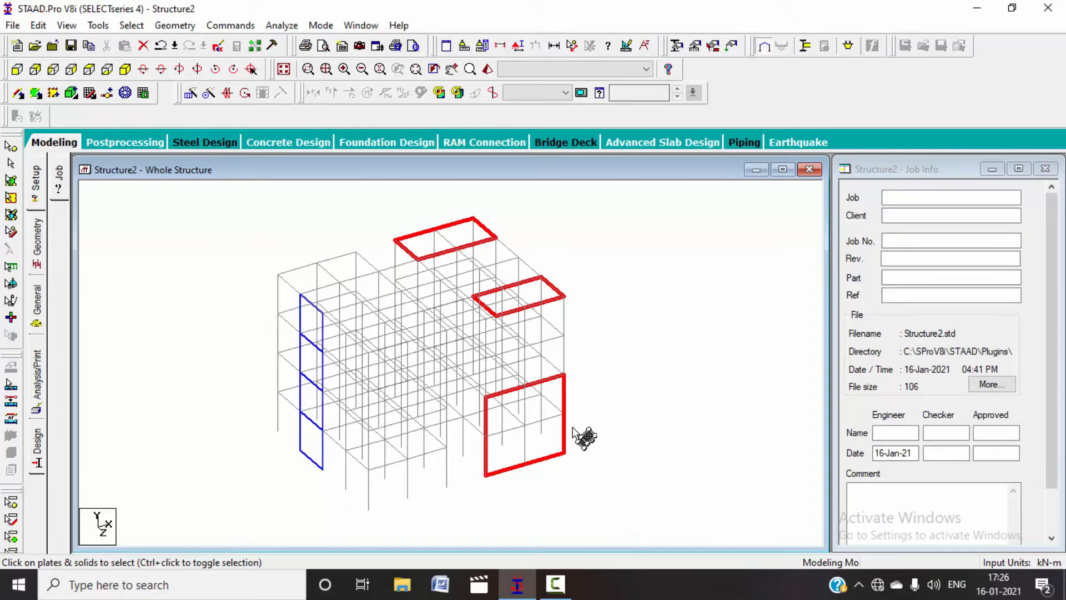
# Step: Window-select all beams, plates and surfaces of the structure with the Geometry Cursor
pyautogui.click(126, 26)
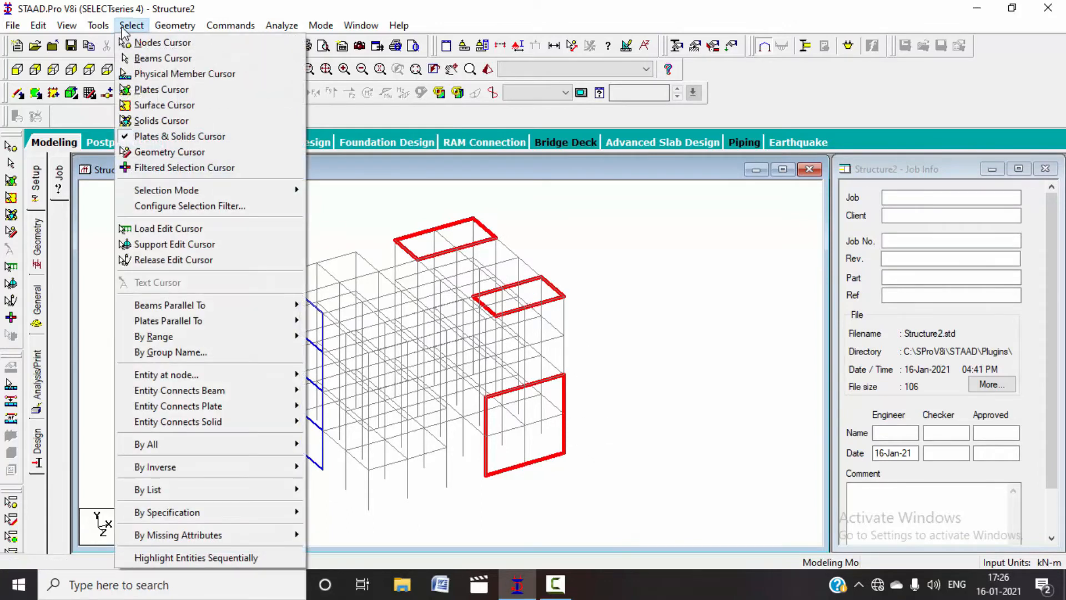
pyautogui.click(166, 153)
pyautogui.moveTo(245, 210); pyautogui.dragTo(614, 538)
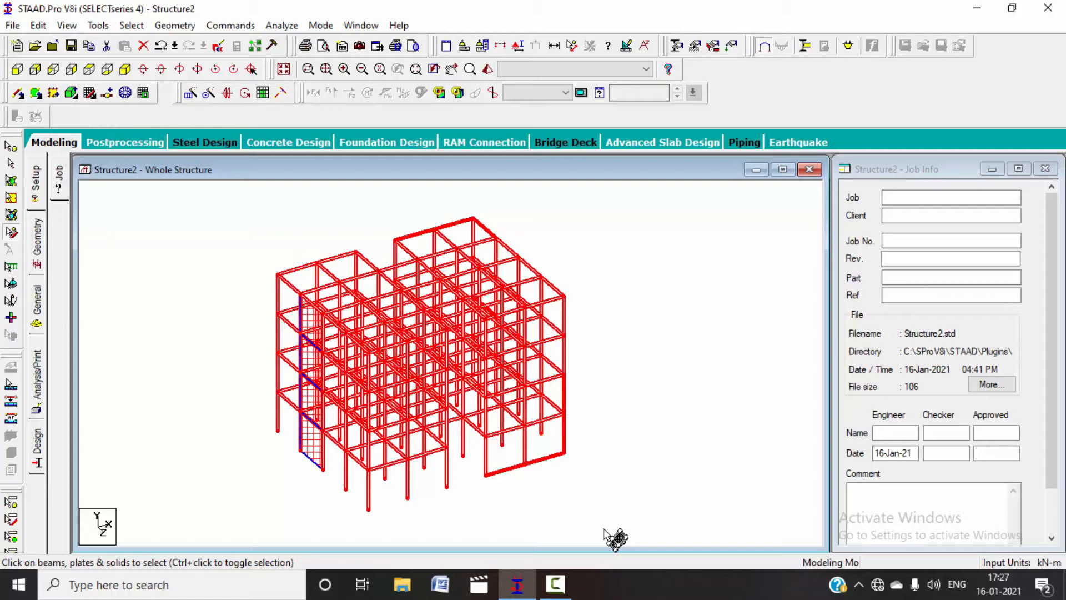
# Step: Activate the Filtered Selection Cursor and configure the selection filters to include Node and Plate and exclude Member
pyautogui.click(131, 26)
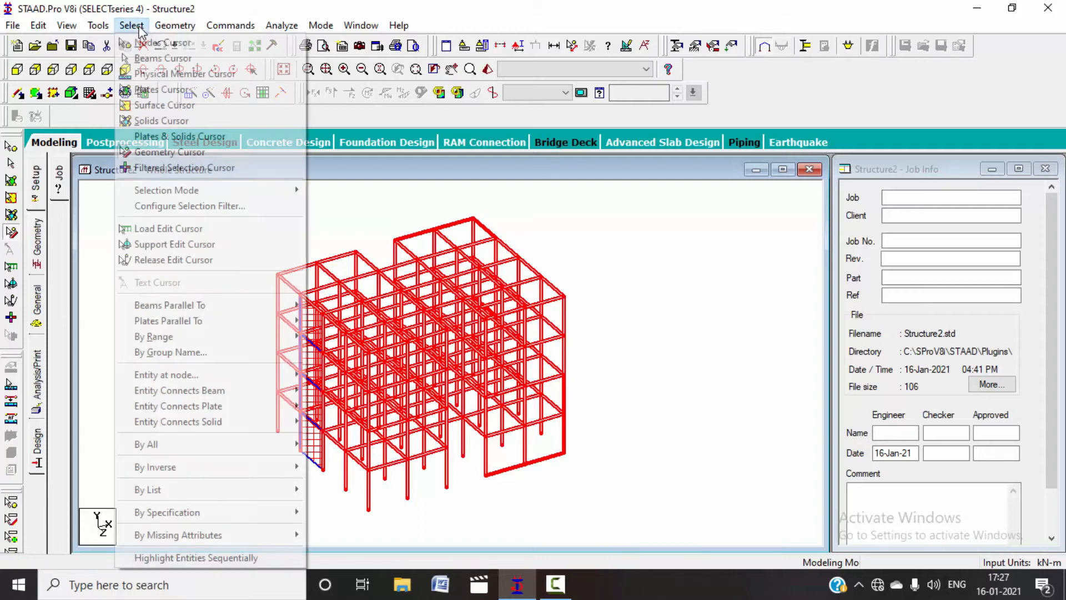
pyautogui.click(175, 168)
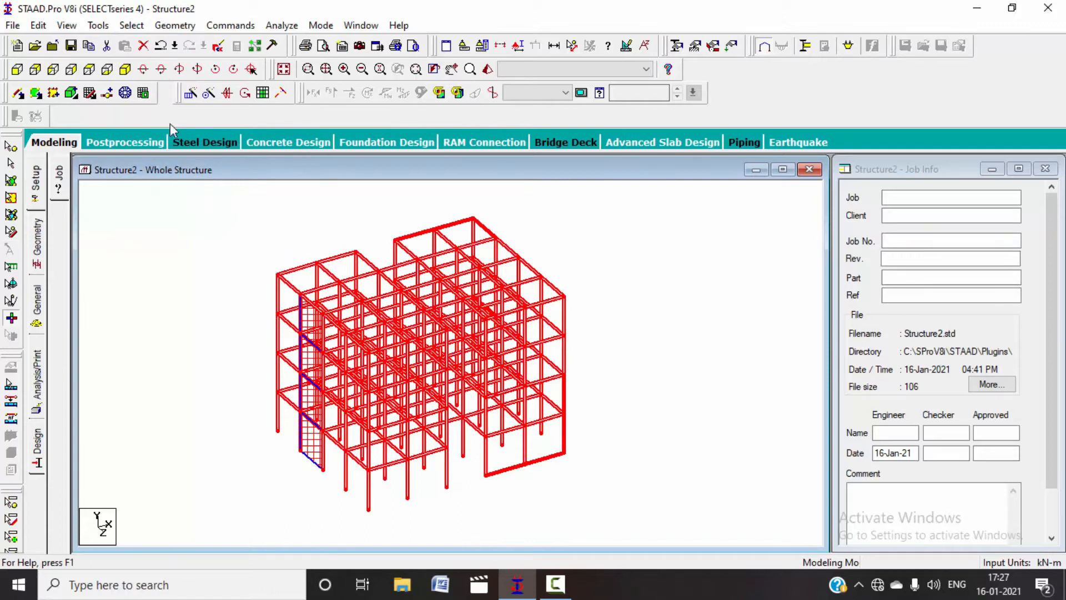
pyautogui.click(125, 26)
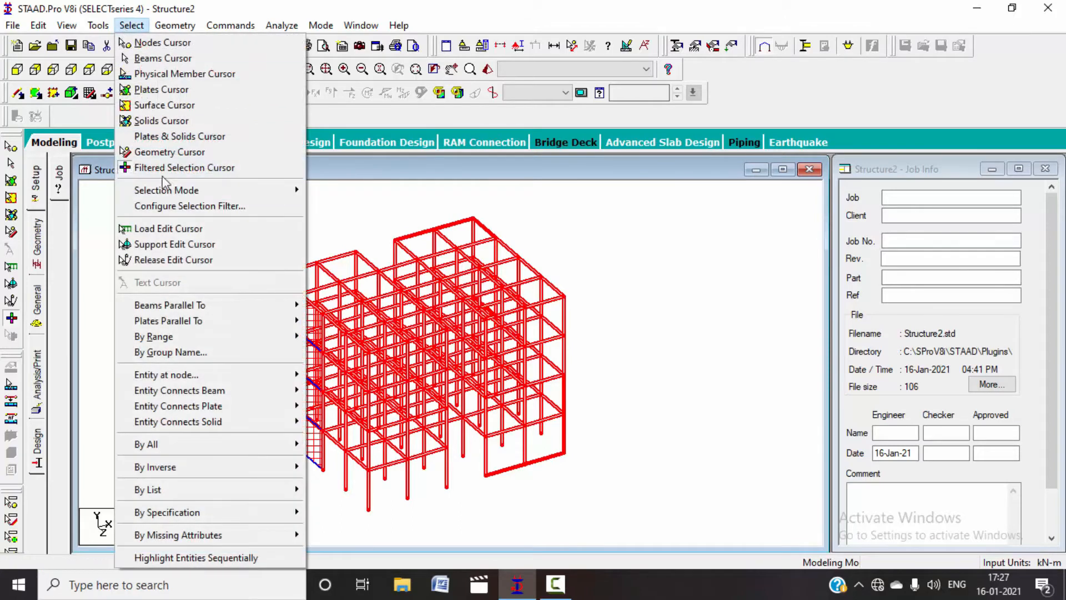
pyautogui.click(179, 207)
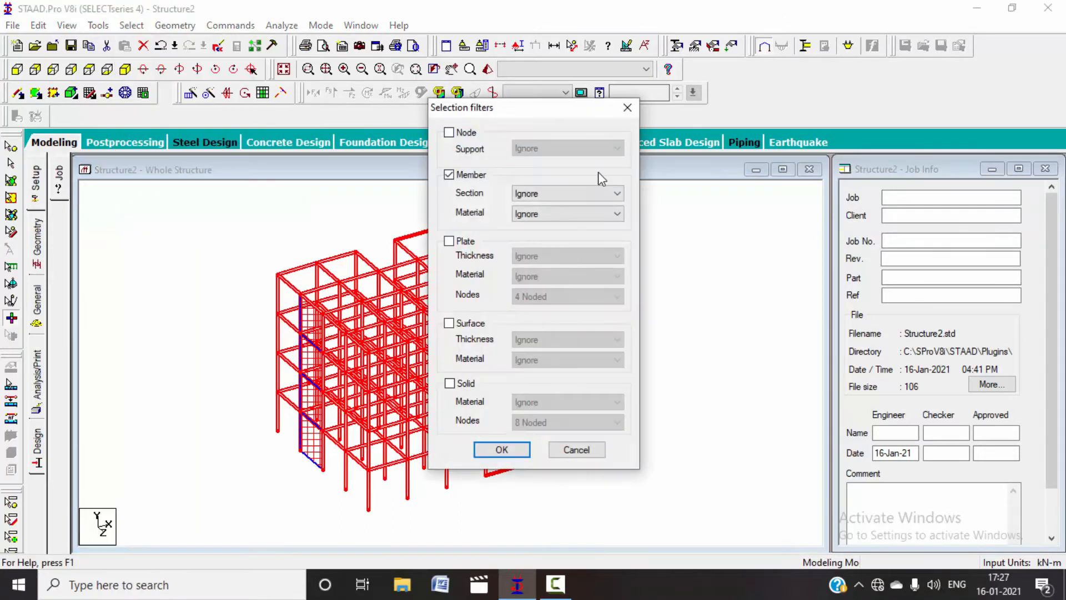
pyautogui.click(449, 132)
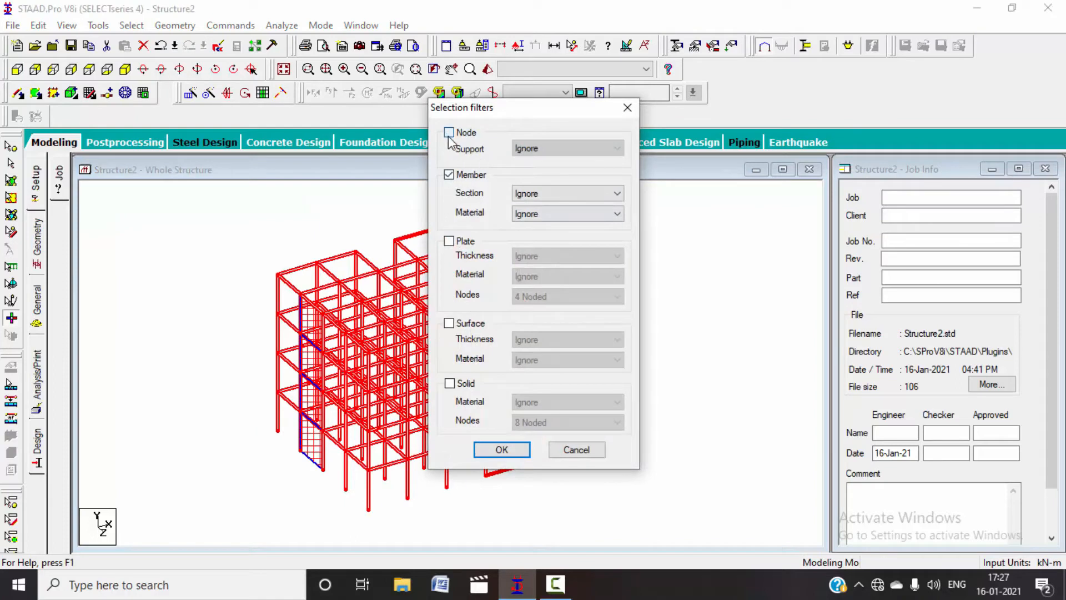
pyautogui.click(448, 174)
pyautogui.click(449, 241)
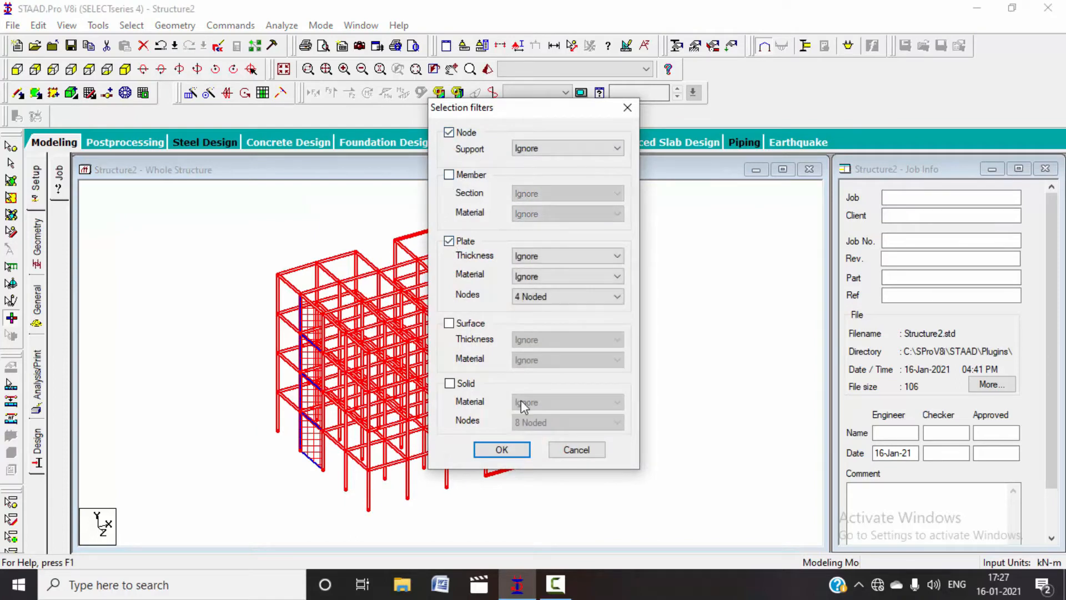
pyautogui.click(501, 450)
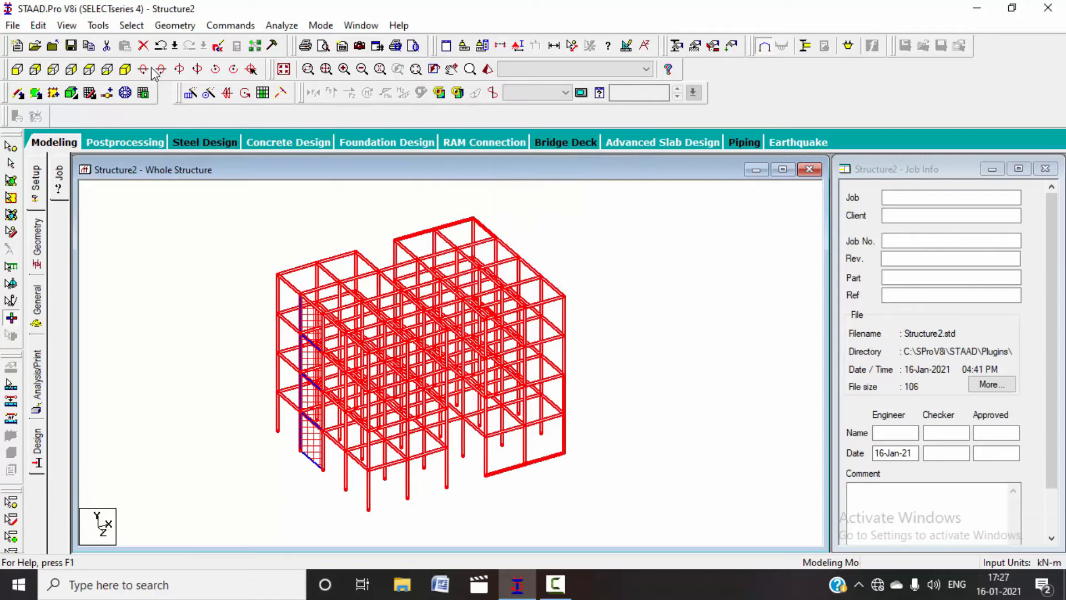
# Step: Window-select the whole structure with the Filtered Selection Cursor to pick only its nodes and plates
pyautogui.click(132, 25)
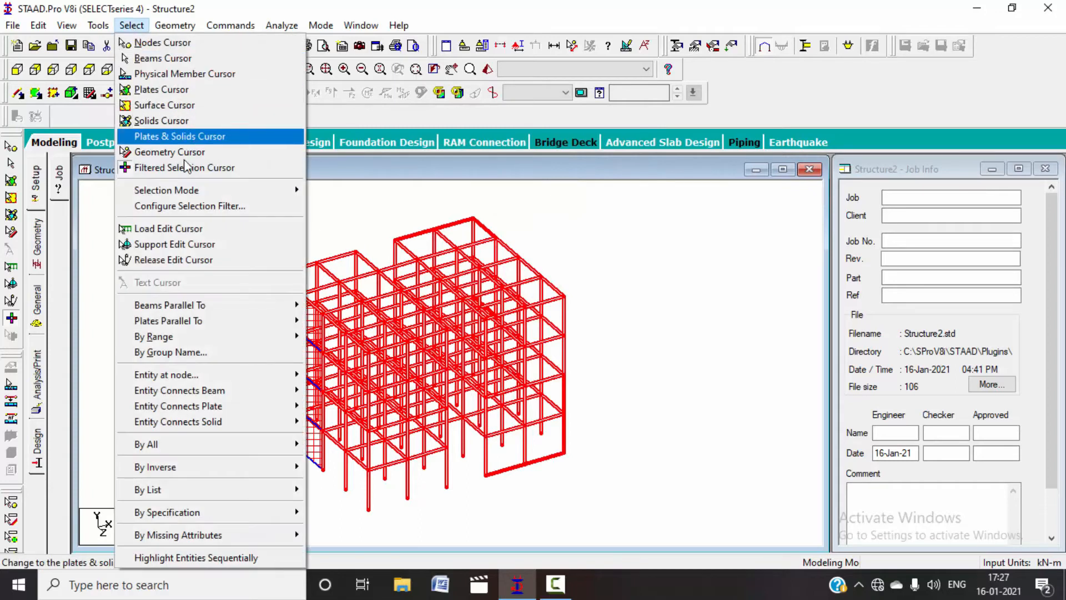
pyautogui.click(184, 167)
pyautogui.moveTo(220, 186); pyautogui.dragTo(617, 527)
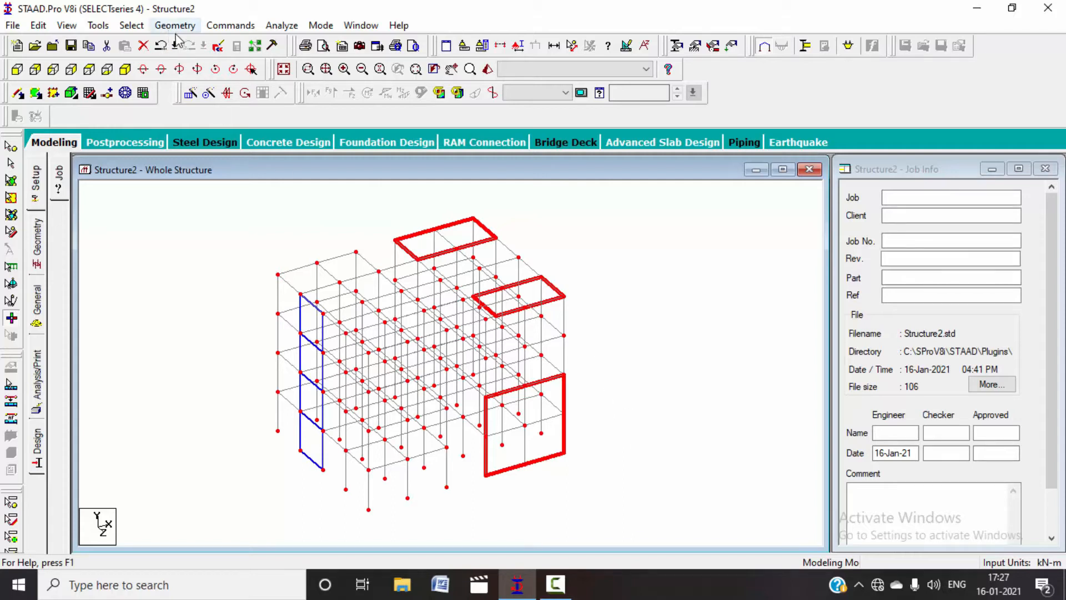
# Step: Clear the filtered selection and window-select the nodes in the left half of the frame with the Nodes Cursor
pyautogui.click(131, 25)
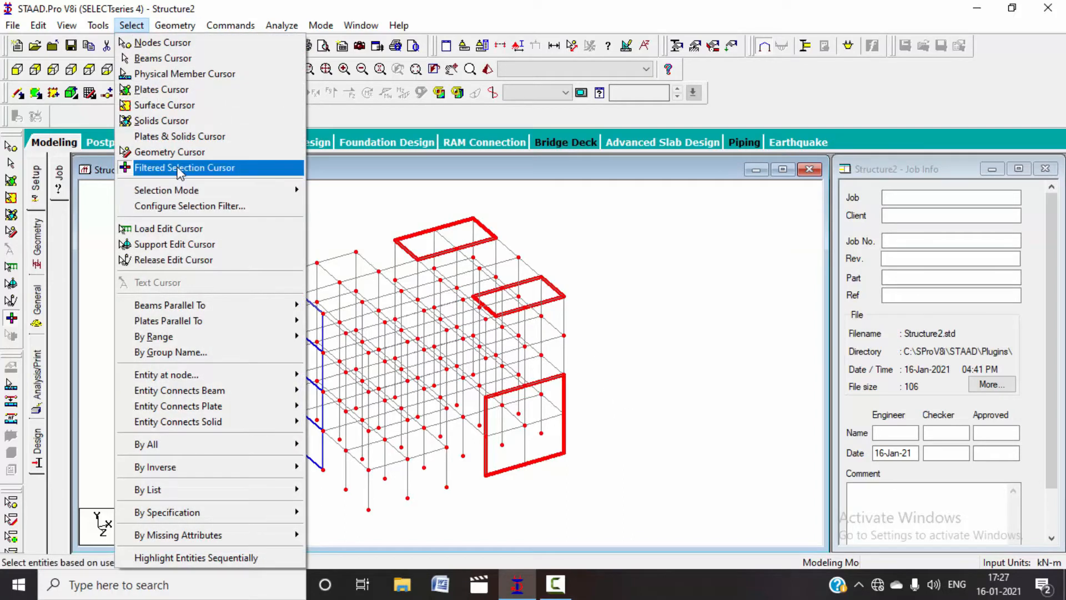
pyautogui.moveTo(267, 192)
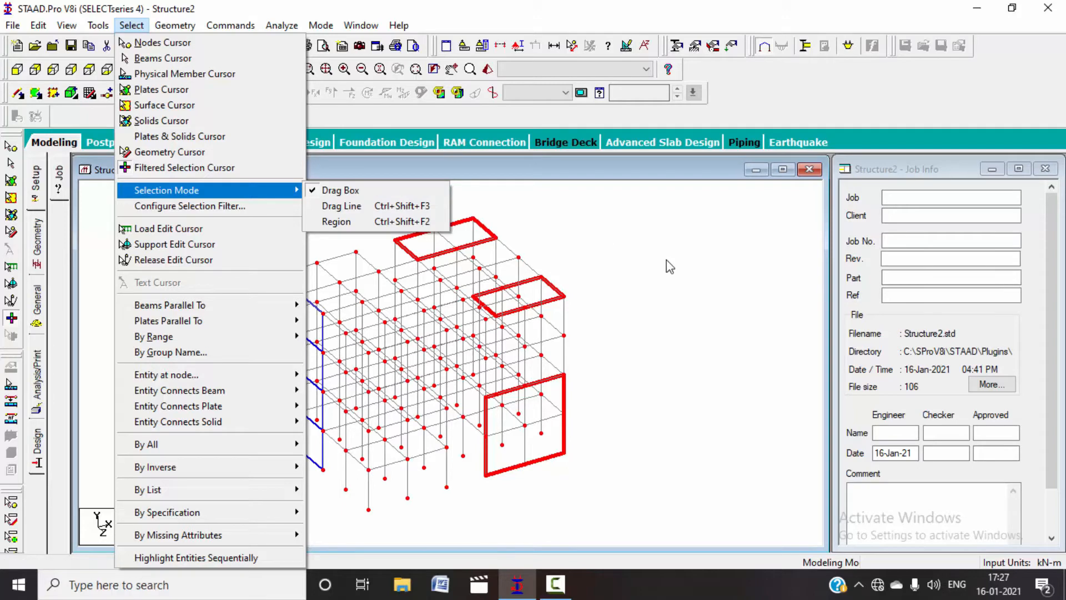
pyautogui.click(685, 285)
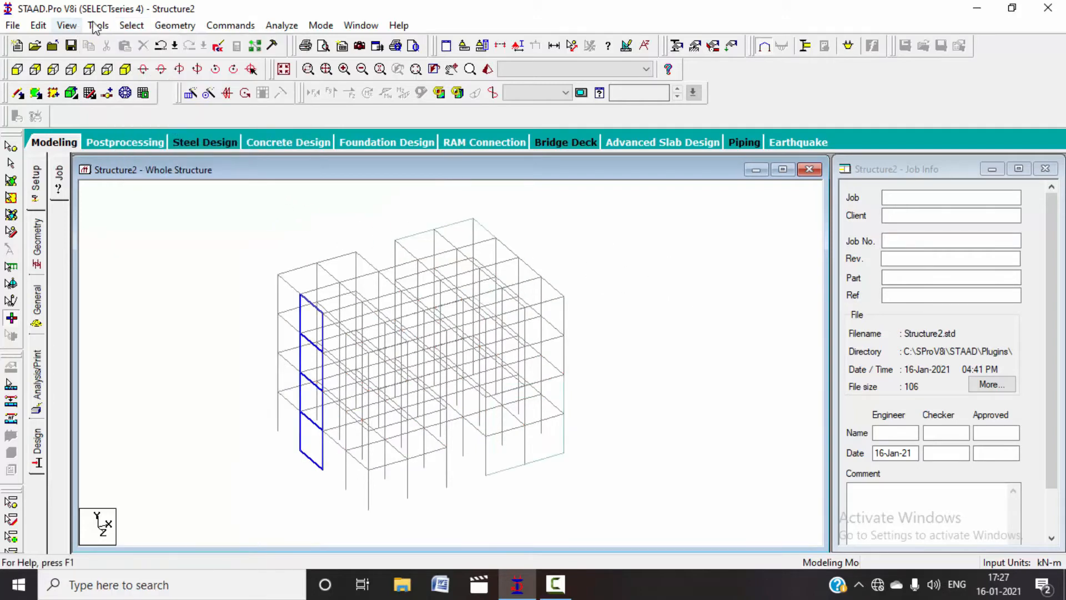
pyautogui.click(132, 25)
pyautogui.click(152, 41)
pyautogui.moveTo(232, 213); pyautogui.dragTo(426, 509)
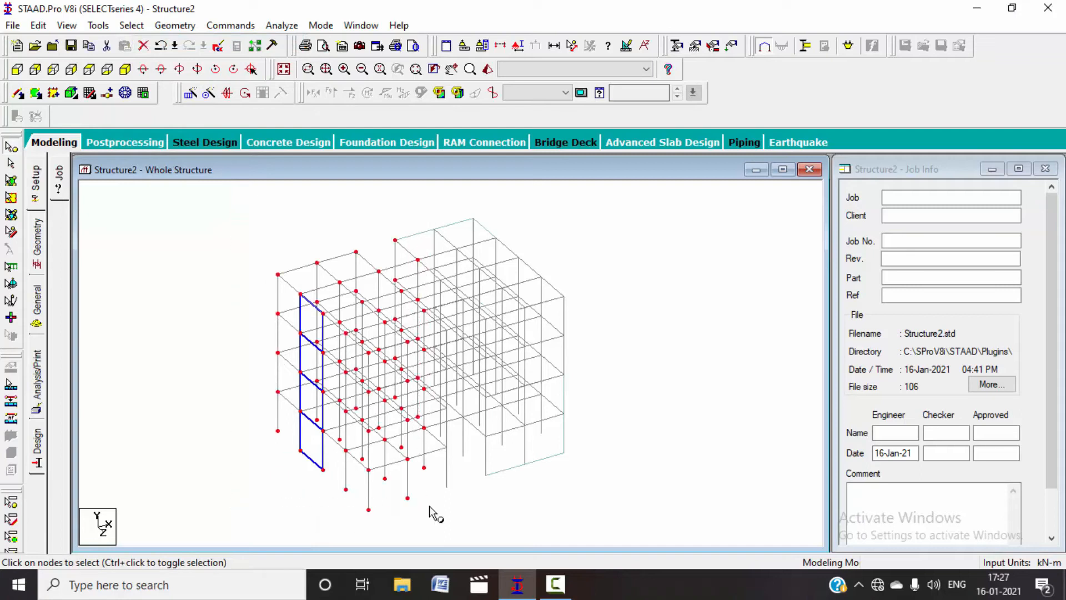
# Step: Set the selection mode to Drag Line and select nodes by drawing several diagonal lines across the frame
pyautogui.click(177, 26)
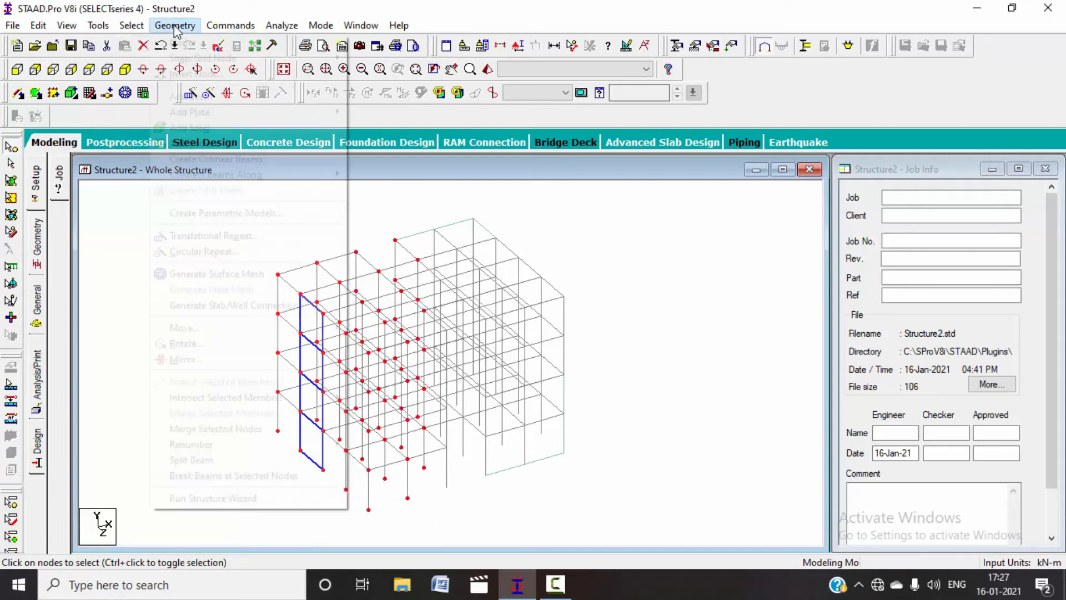
pyautogui.moveTo(134, 26)
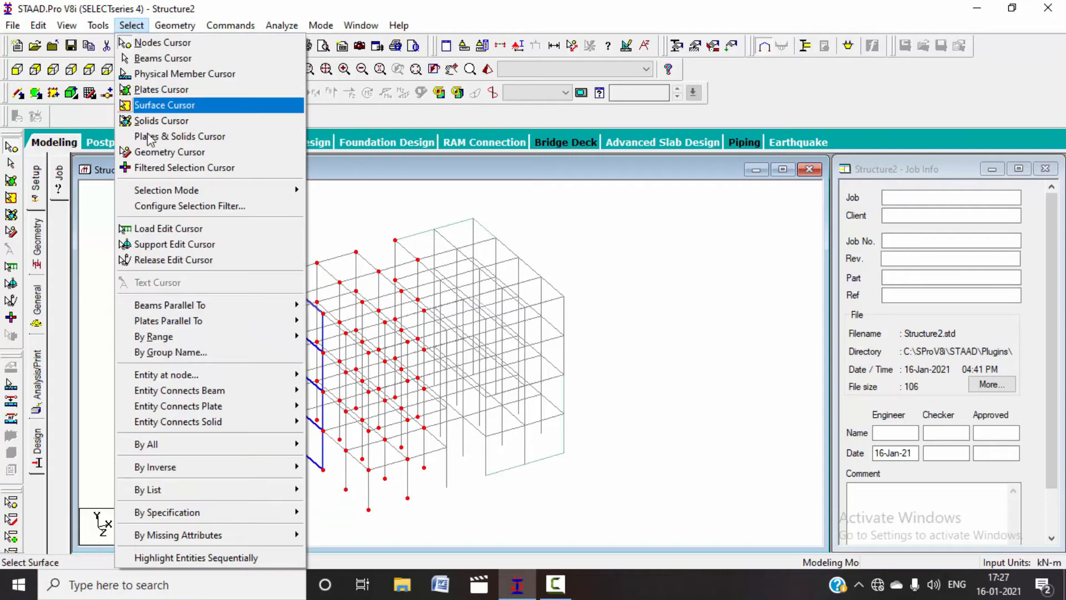
pyautogui.moveTo(288, 190)
pyautogui.click(335, 206)
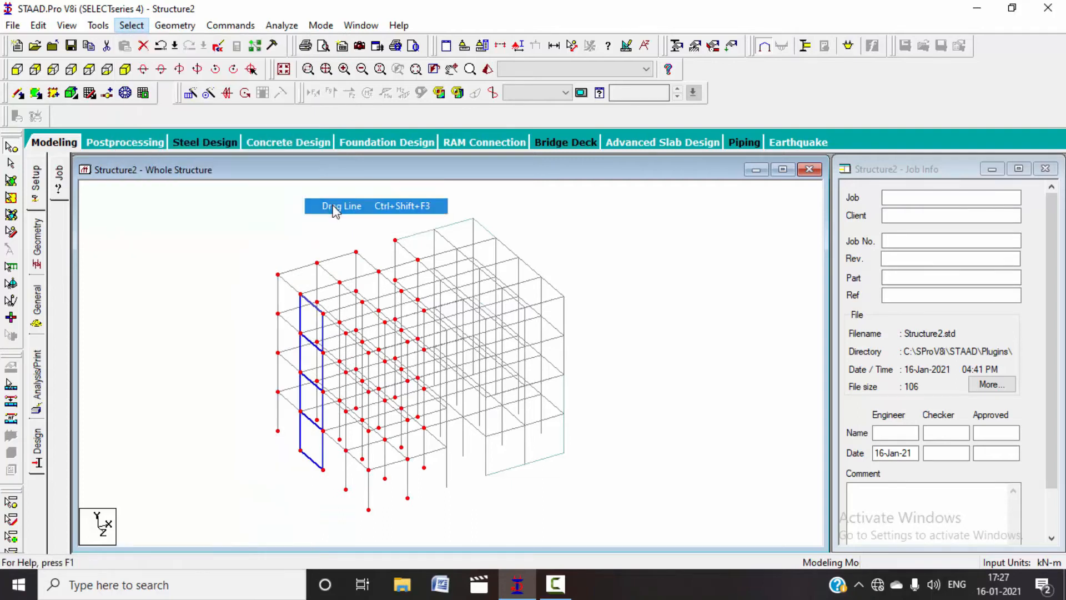
pyautogui.moveTo(427, 226); pyautogui.dragTo(583, 470)
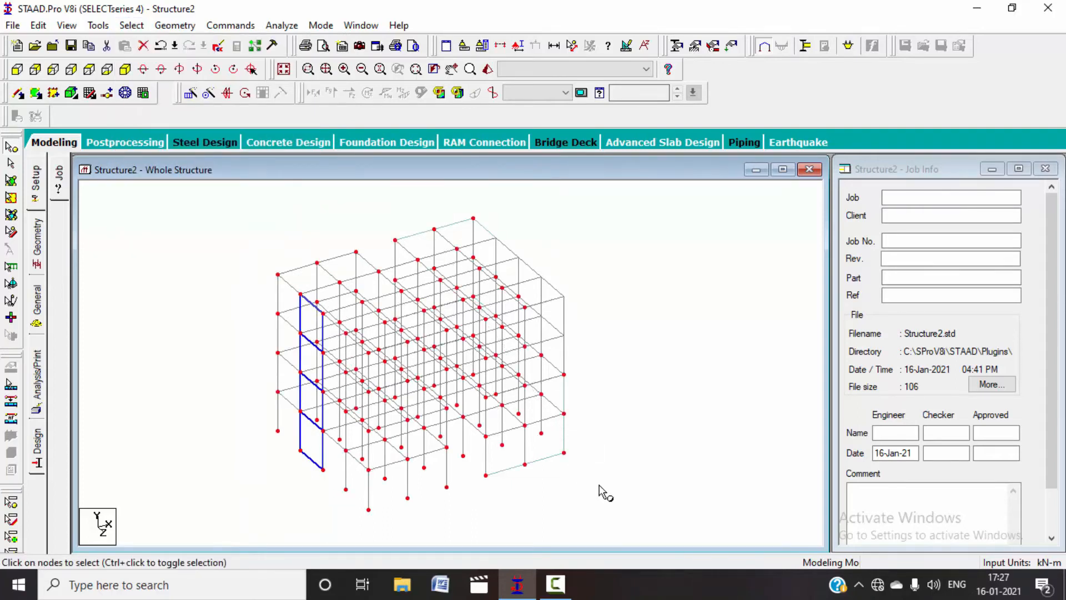
pyautogui.moveTo(463, 377); pyautogui.dragTo(326, 243)
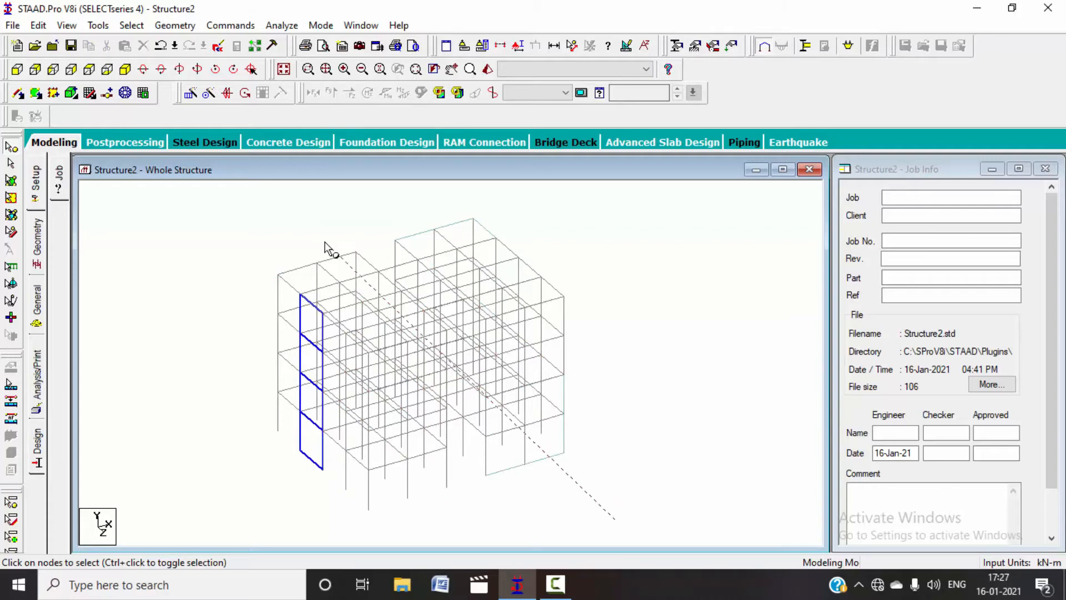
pyautogui.moveTo(595, 250); pyautogui.dragTo(245, 371)
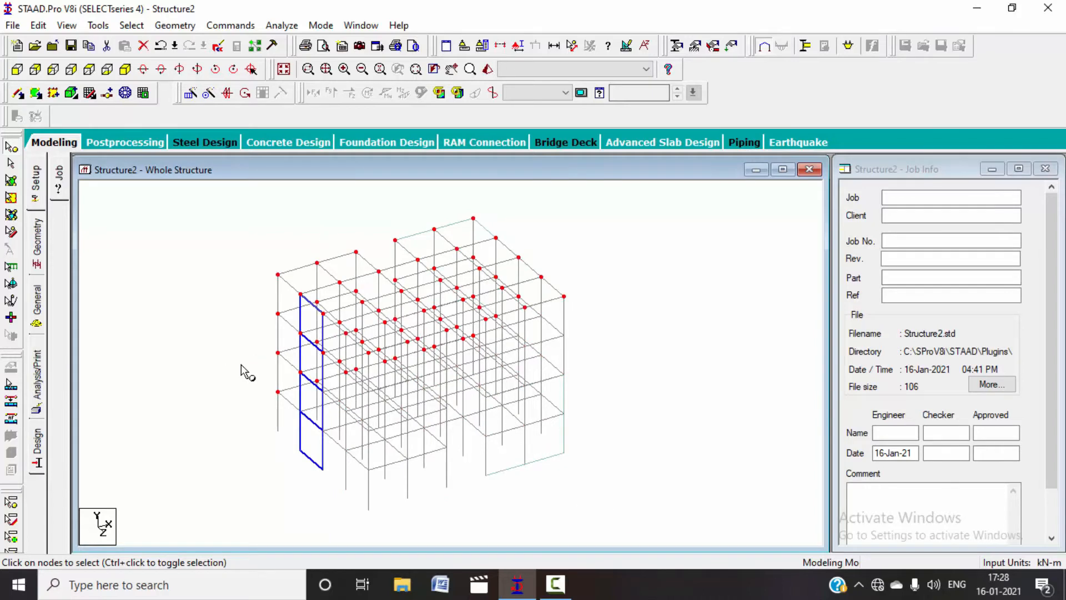
# Step: Set the selection mode back to Drag Box and clear the current node selection
pyautogui.click(180, 29)
pyautogui.click(131, 25)
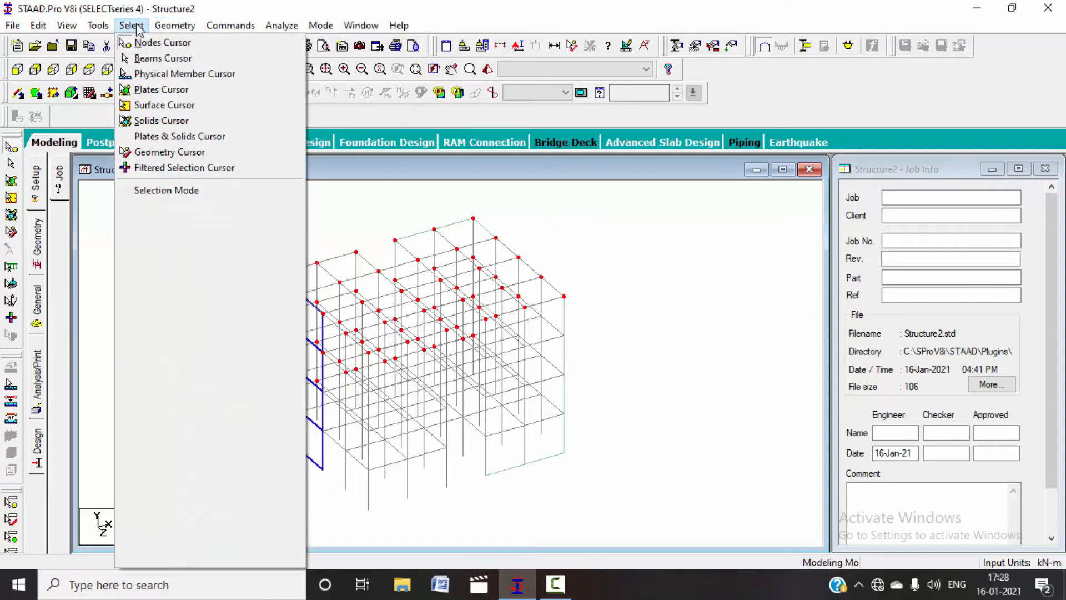
pyautogui.moveTo(303, 194)
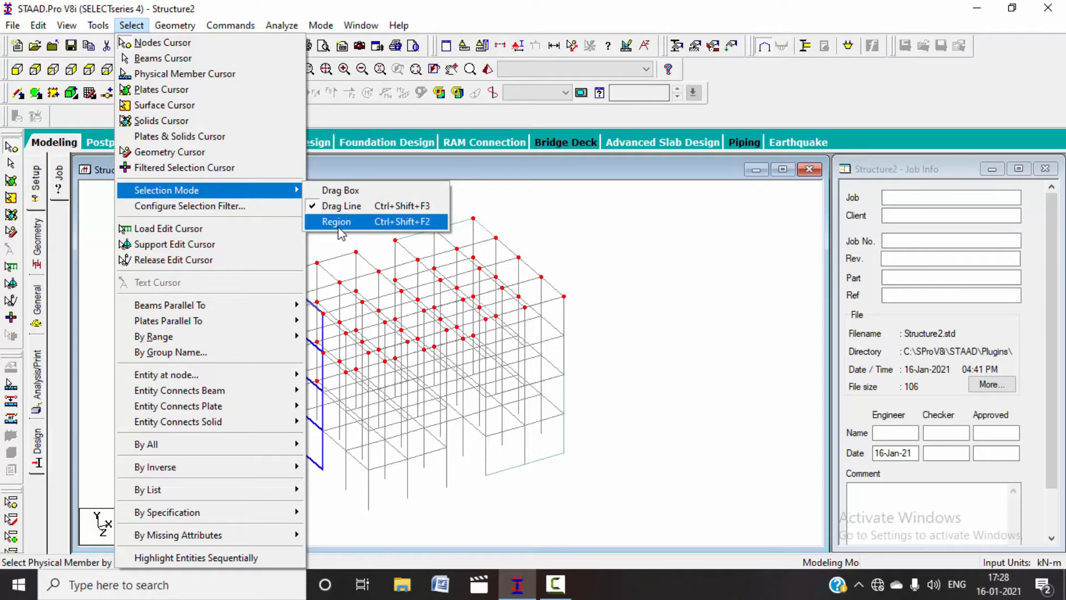
pyautogui.click(341, 191)
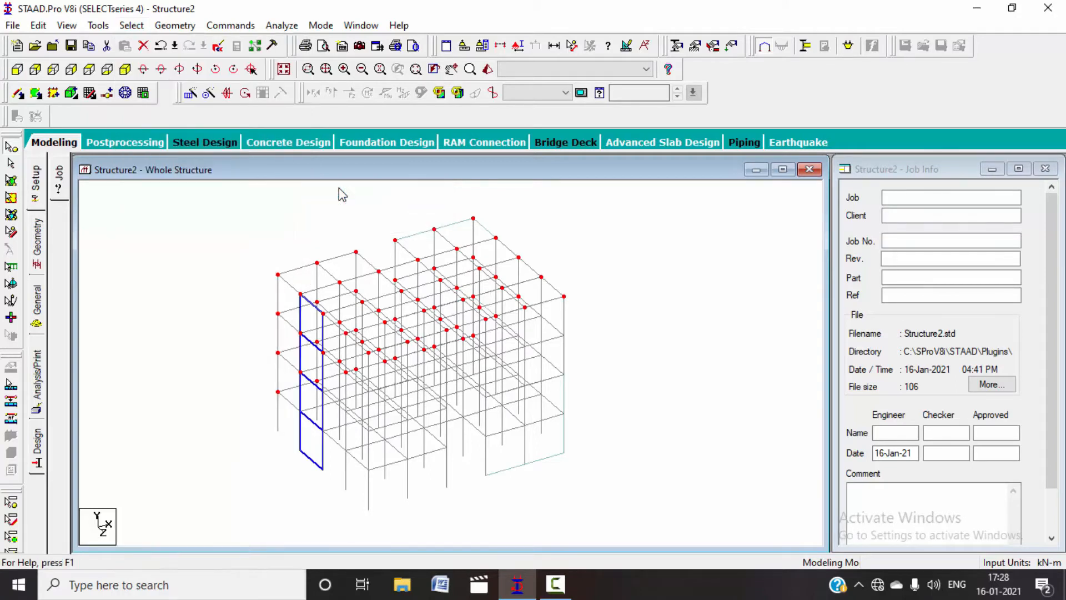
pyautogui.click(131, 29)
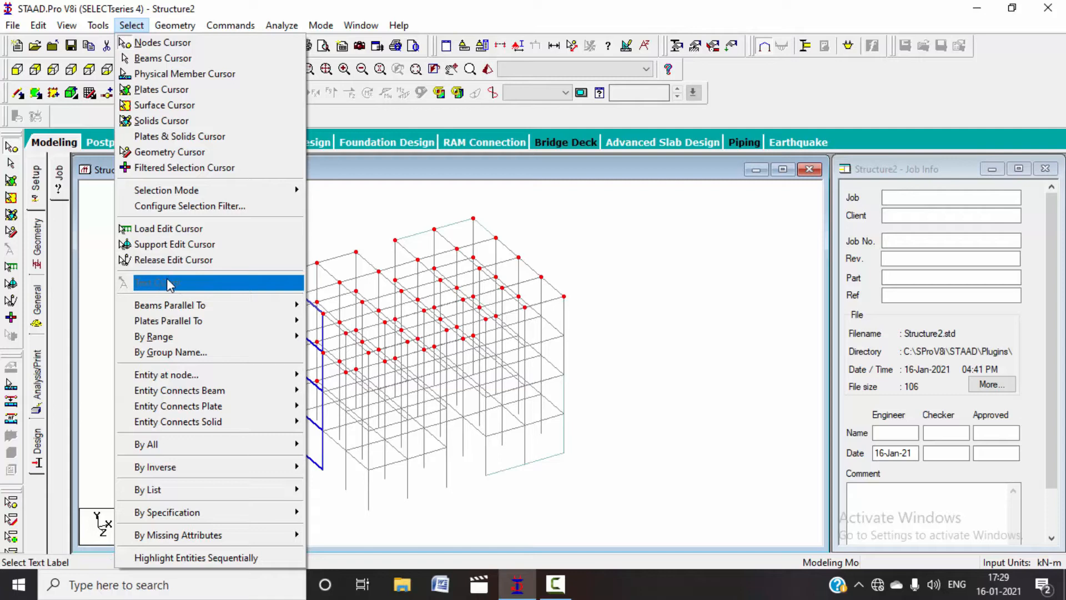
pyautogui.click(597, 259)
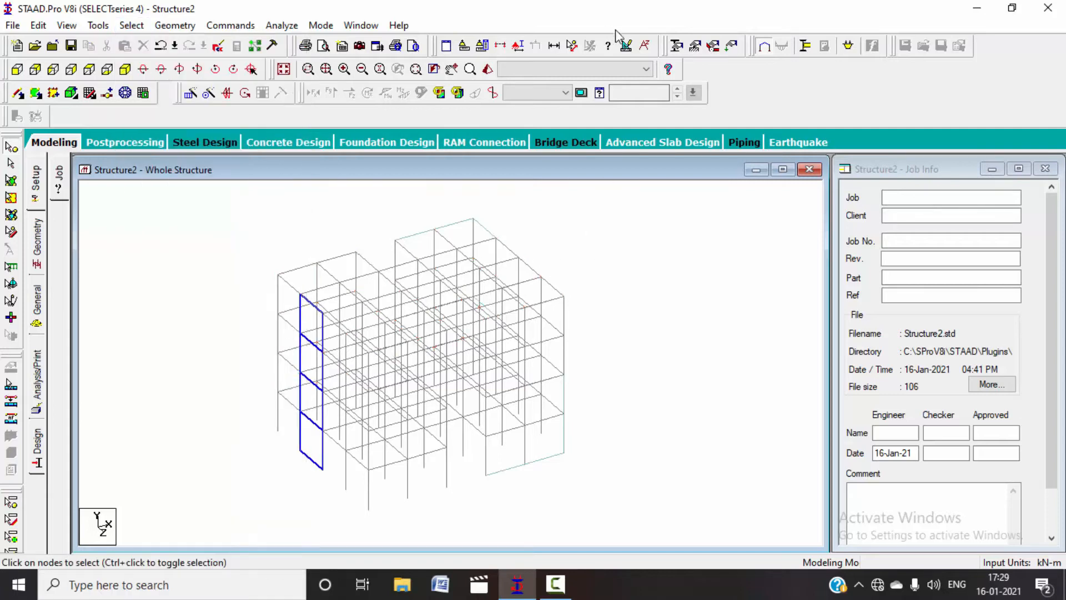
# Step: Insert the text label "frame 1" in the empty area beside the building frame
pyautogui.click(648, 47)
pyautogui.click(643, 302)
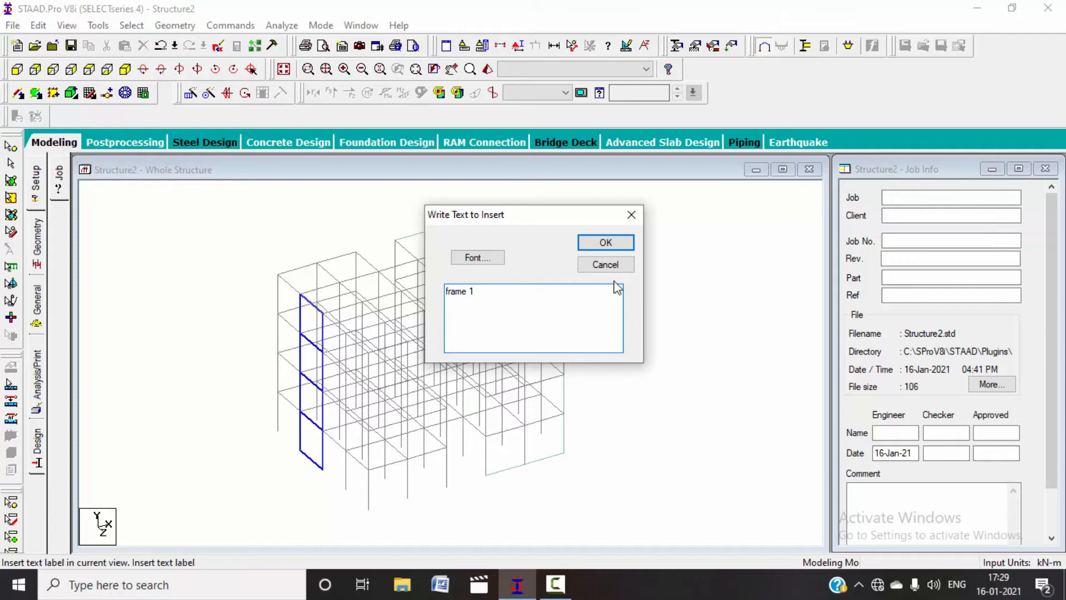
pyautogui.click(606, 242)
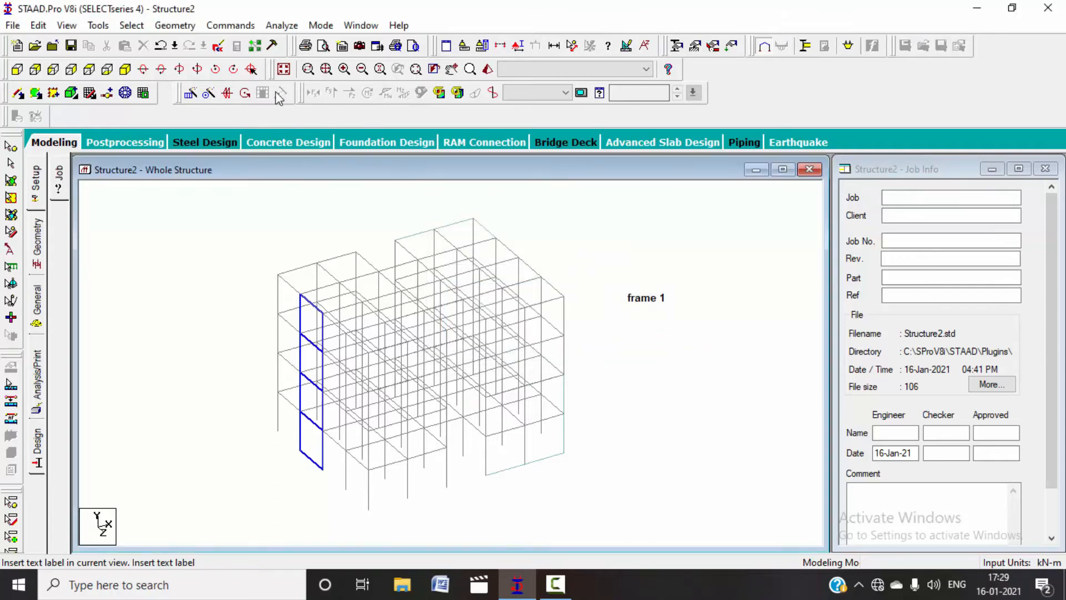
pyautogui.click(139, 26)
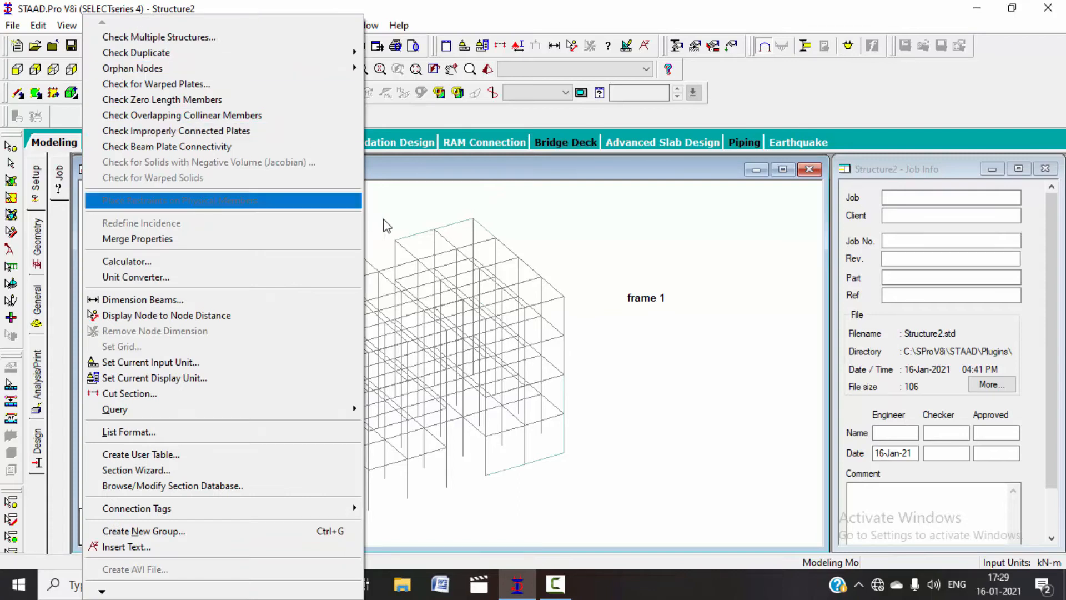
pyautogui.click(126, 547)
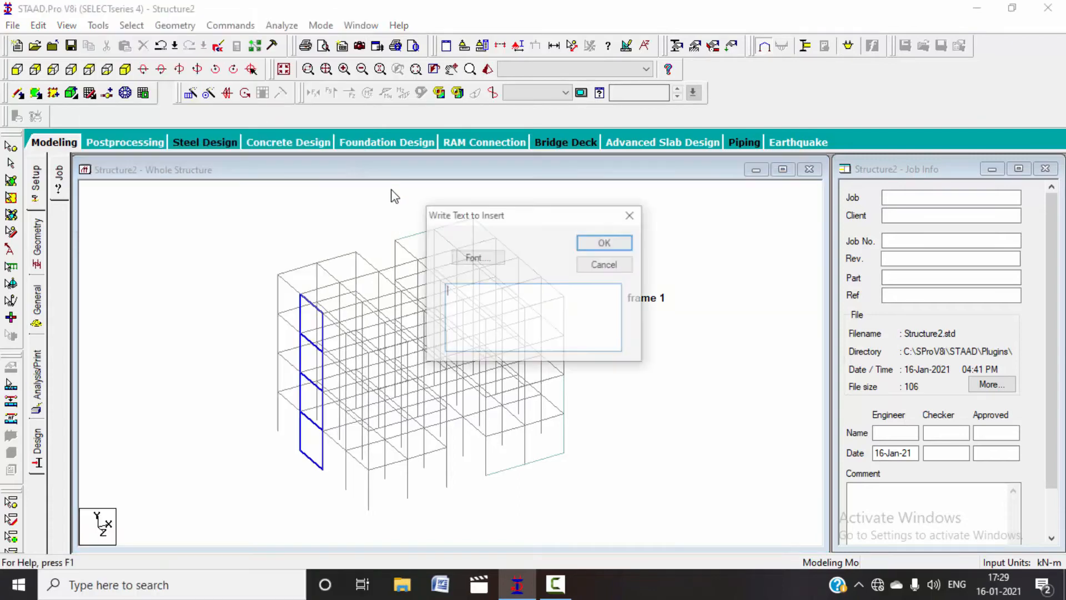
pyautogui.click(632, 214)
# Step: Activate the Text Cursor, then select and delete the "frame 1" label beside the frame
pyautogui.click(133, 26)
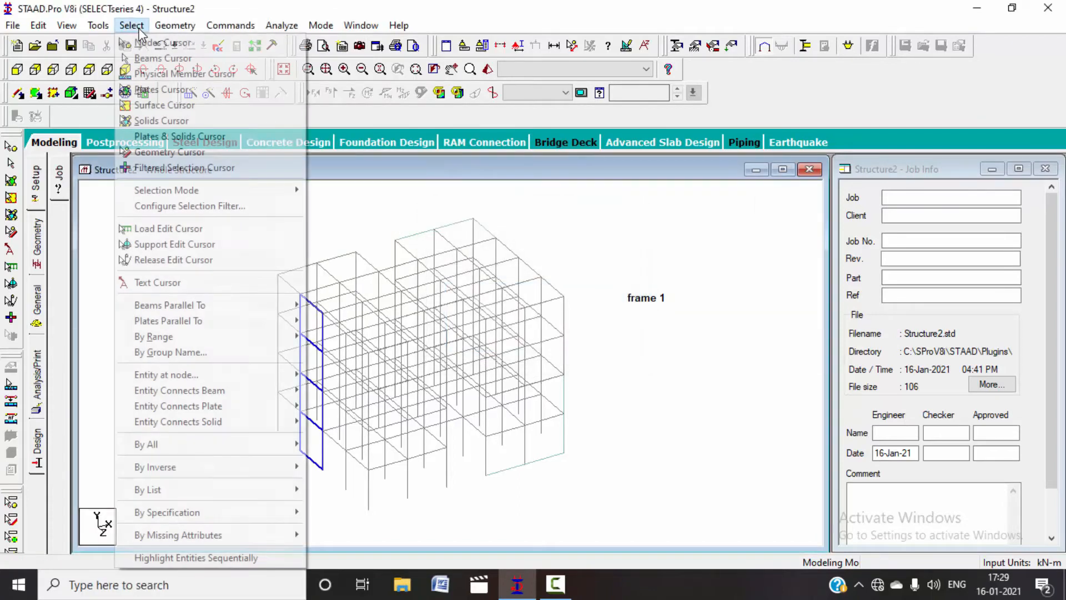
pyautogui.click(178, 282)
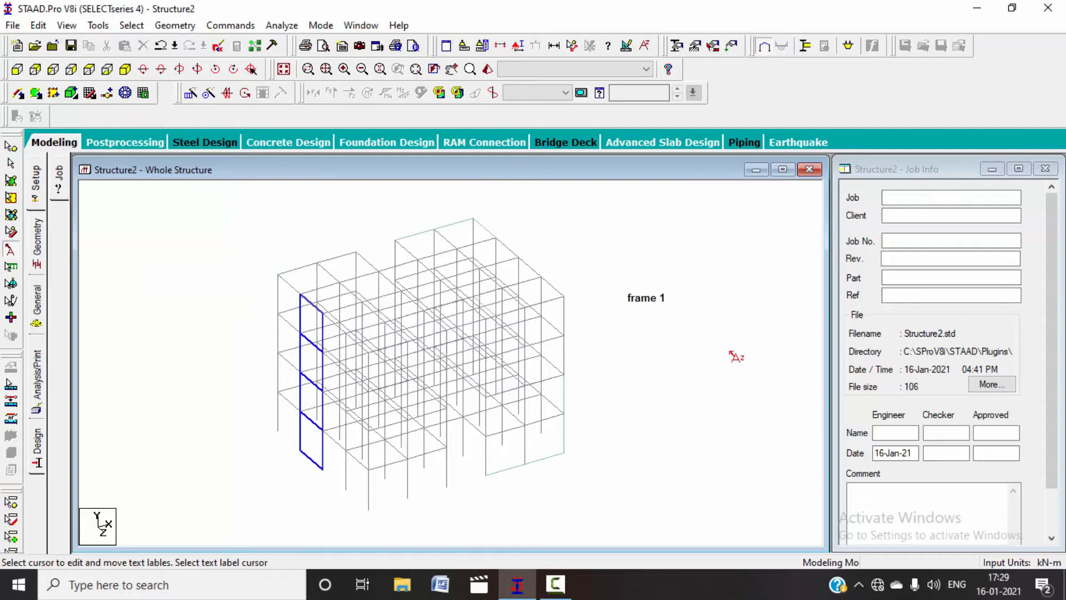
pyautogui.click(660, 299)
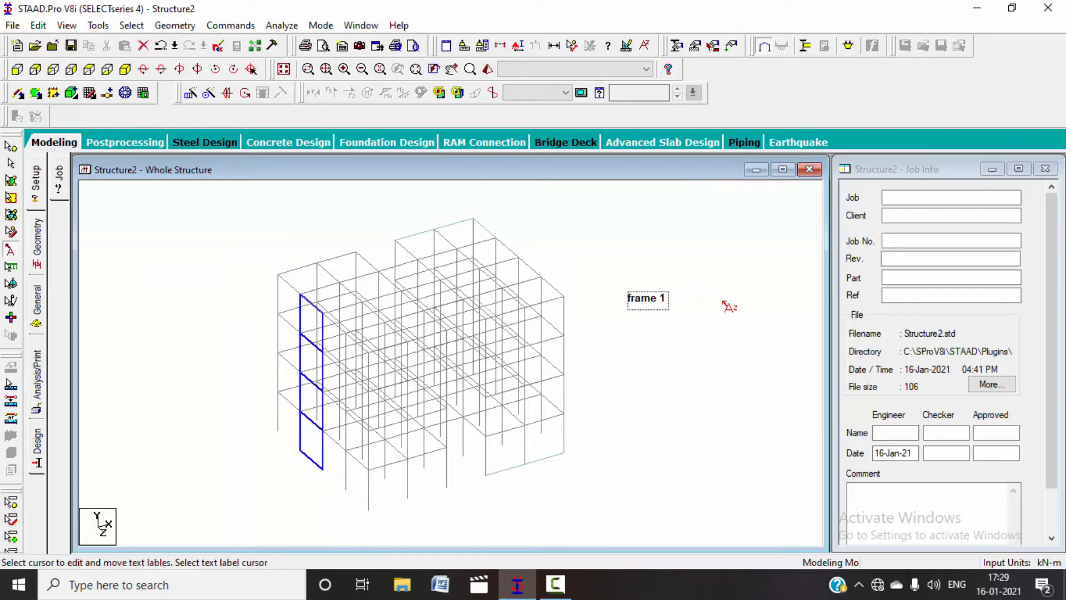
pyautogui.press('Delete')
pyautogui.click(580, 325)
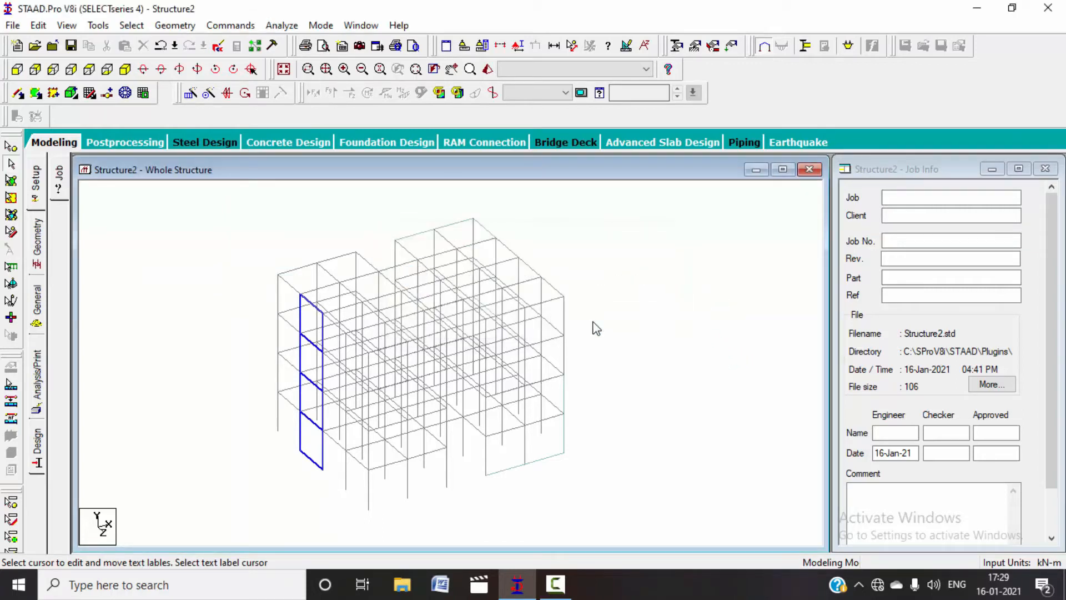
# Step: Select all beams of the frame that run parallel to the X axis
pyautogui.click(131, 26)
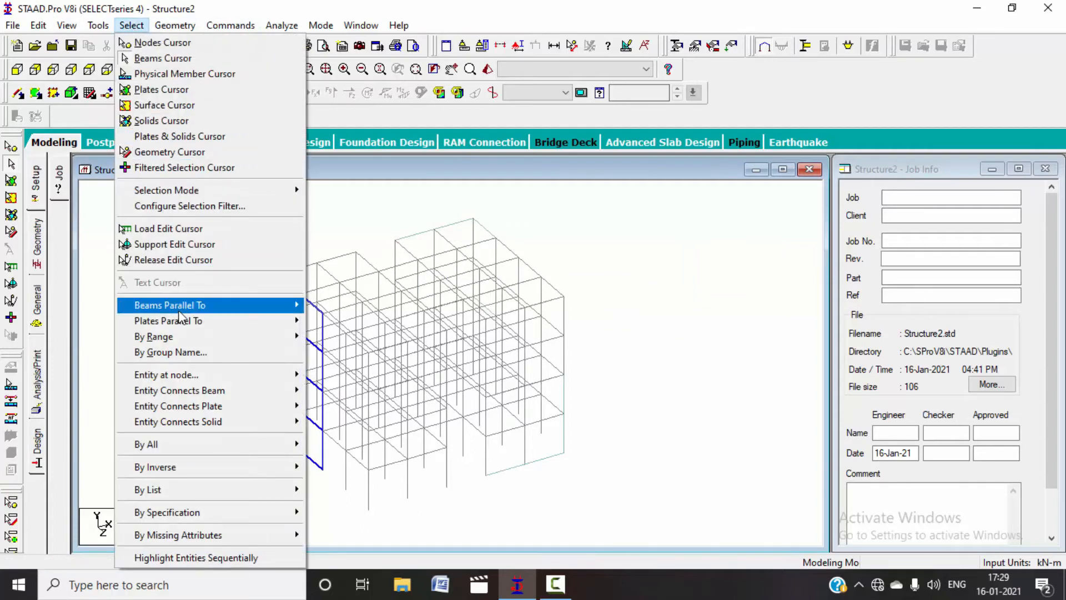
pyautogui.moveTo(180, 312)
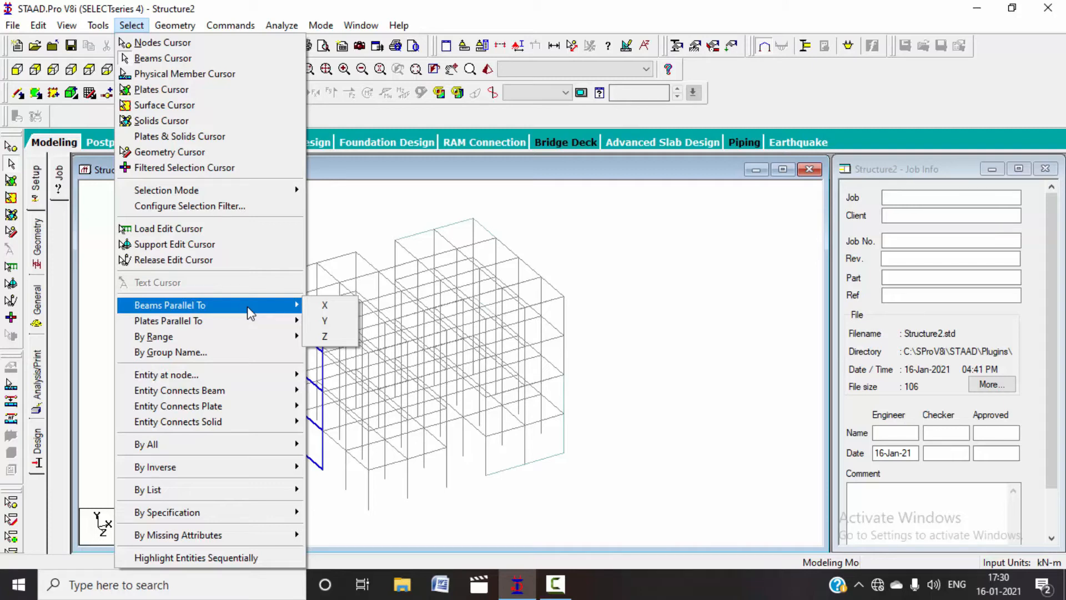
pyautogui.click(325, 307)
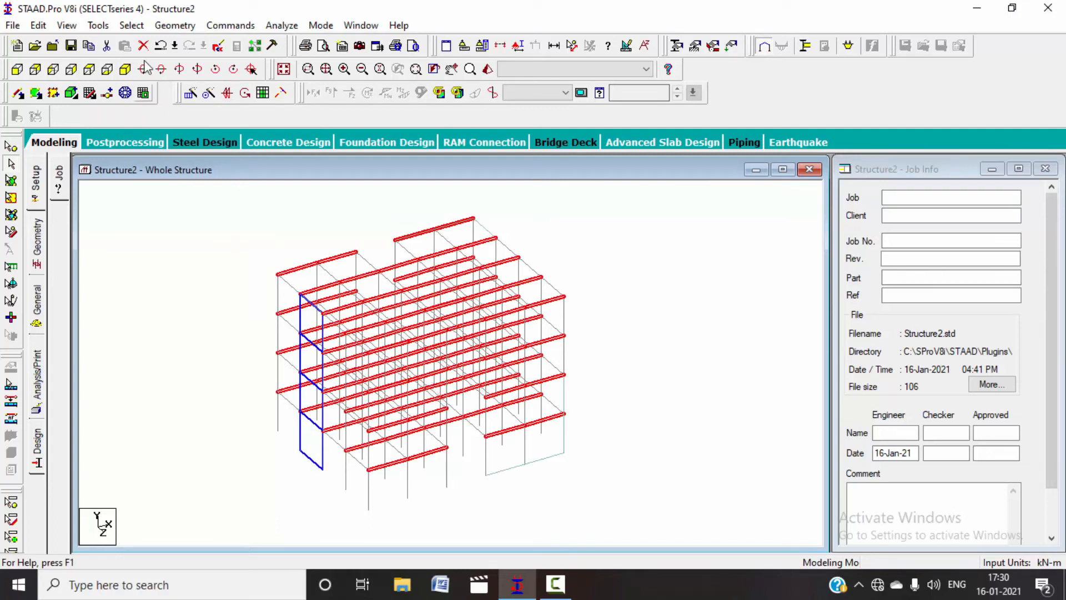
# Step: Clear the X-direction beam selection and select all beams parallel to the Z axis
pyautogui.click(132, 25)
pyautogui.moveTo(263, 311)
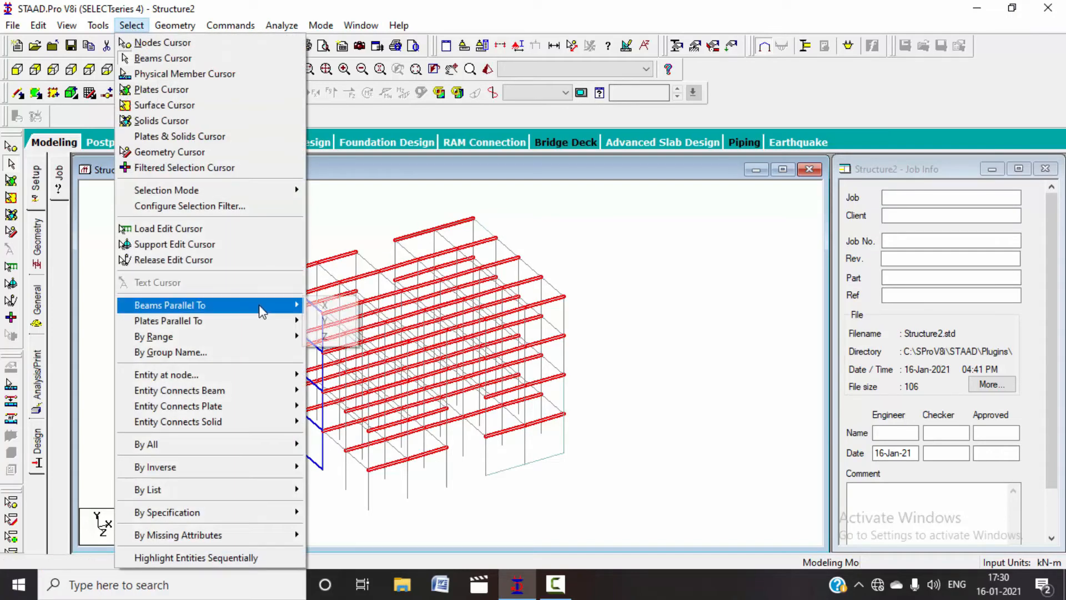
pyautogui.click(614, 262)
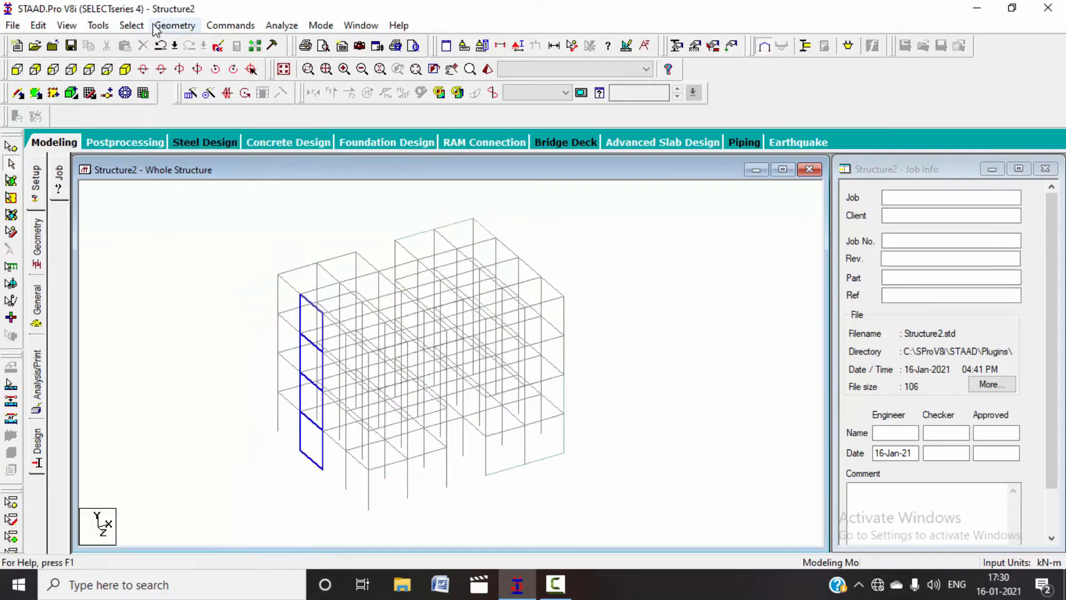
pyautogui.click(131, 25)
pyautogui.moveTo(269, 311)
pyautogui.click(321, 338)
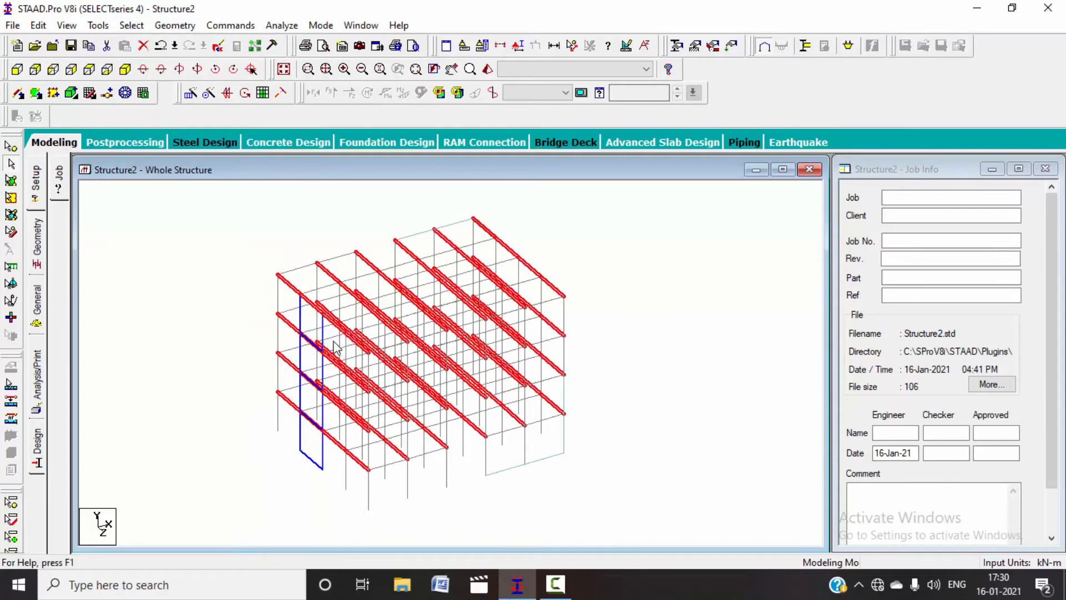
# Step: Accept the auto save of the file and replace the selection with all beams parallel to the Y axis
pyautogui.click(207, 236)
pyautogui.click(131, 25)
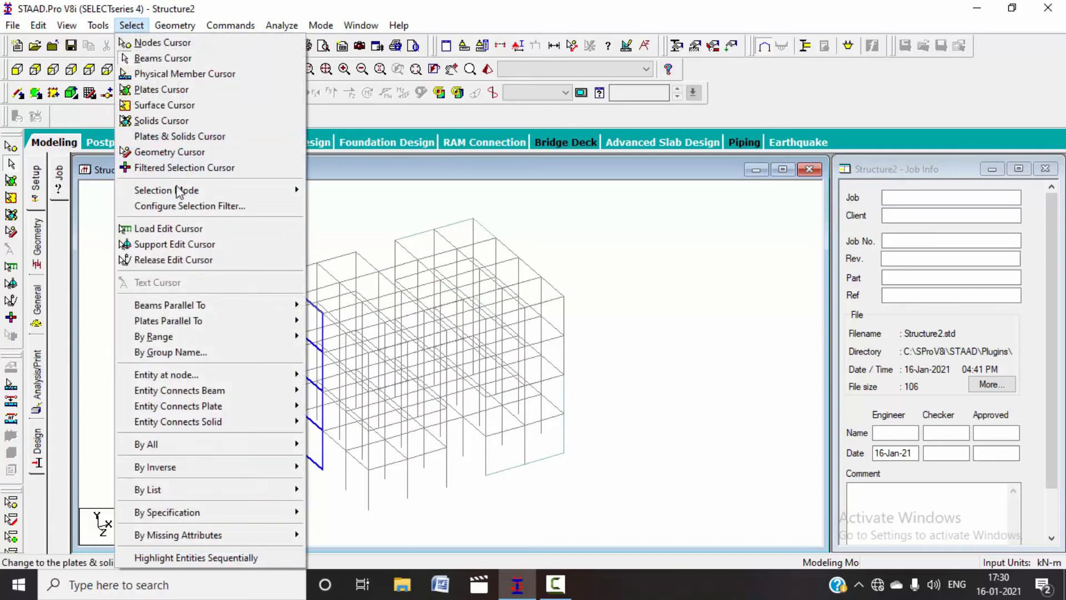
pyautogui.click(531, 325)
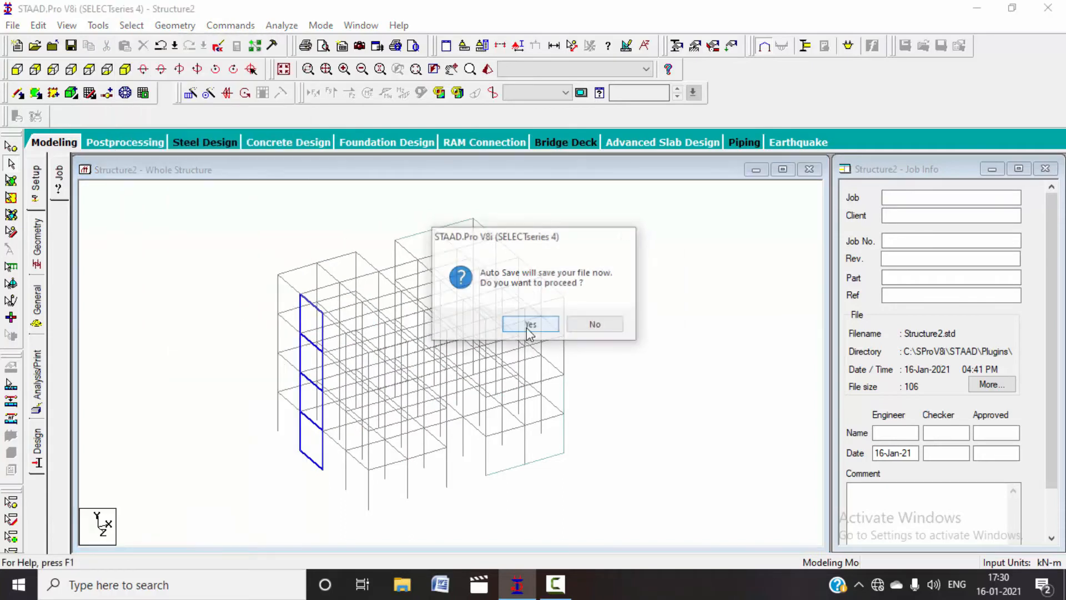
pyautogui.click(439, 312)
pyautogui.click(131, 25)
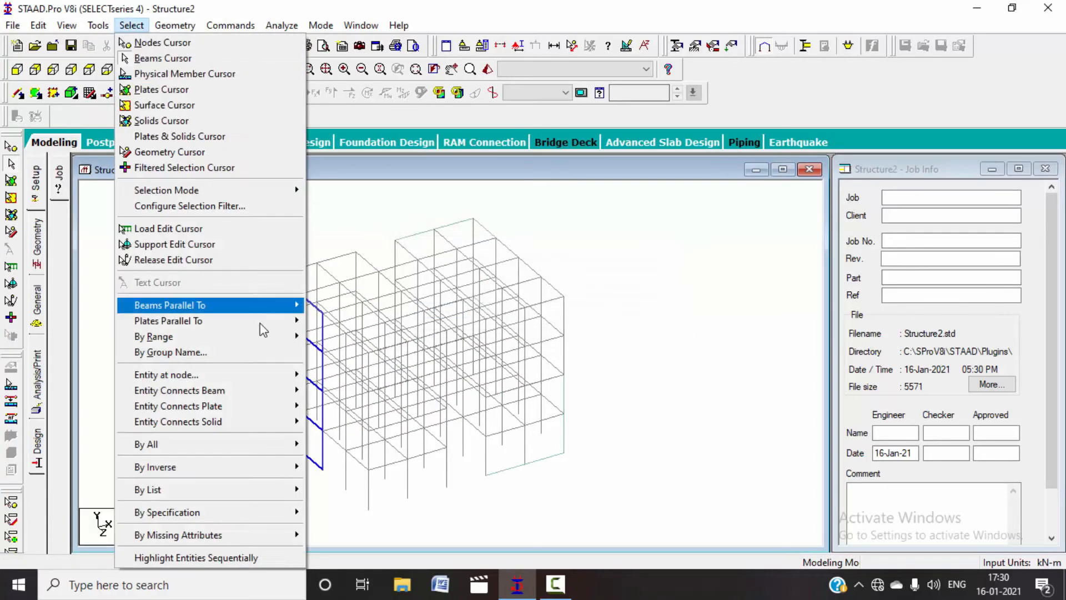
pyautogui.click(325, 306)
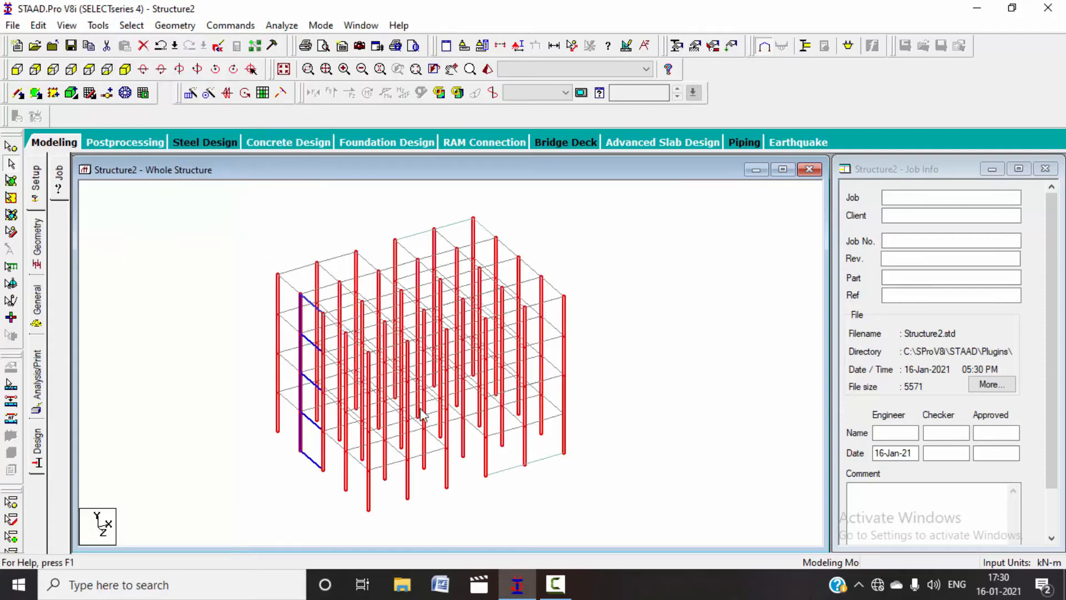
# Step: Clear the column selection and select all plates parallel to the XY plane
pyautogui.click(223, 264)
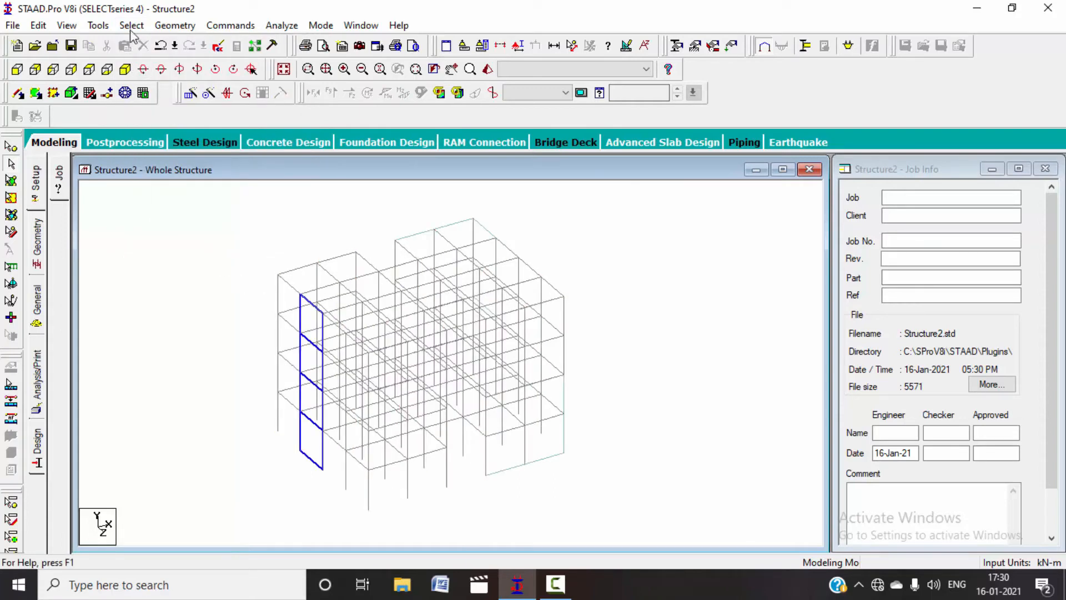
pyautogui.click(131, 25)
pyautogui.moveTo(216, 322)
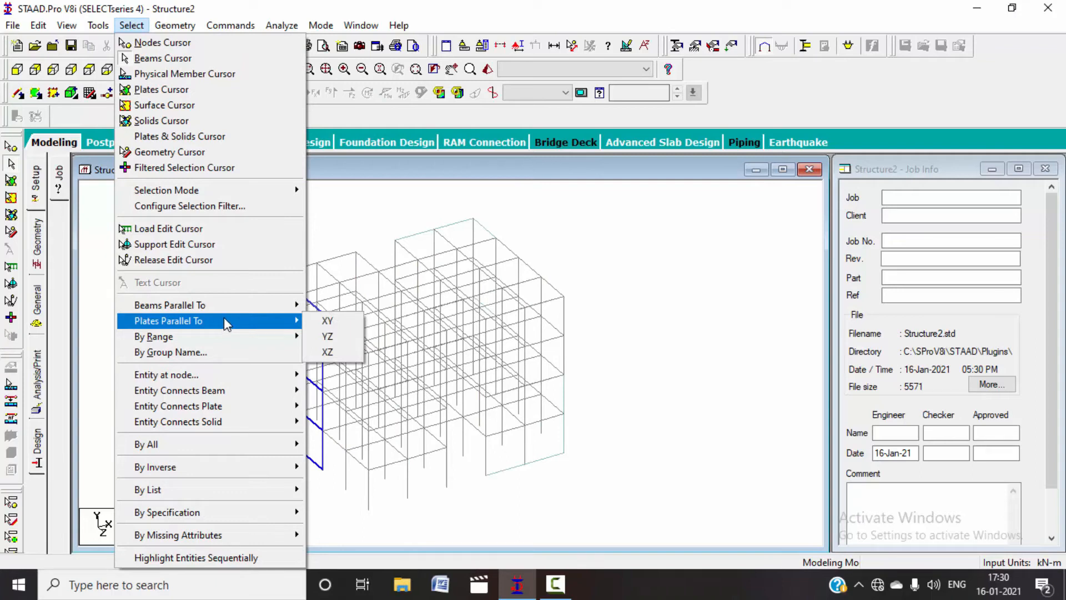
pyautogui.click(324, 322)
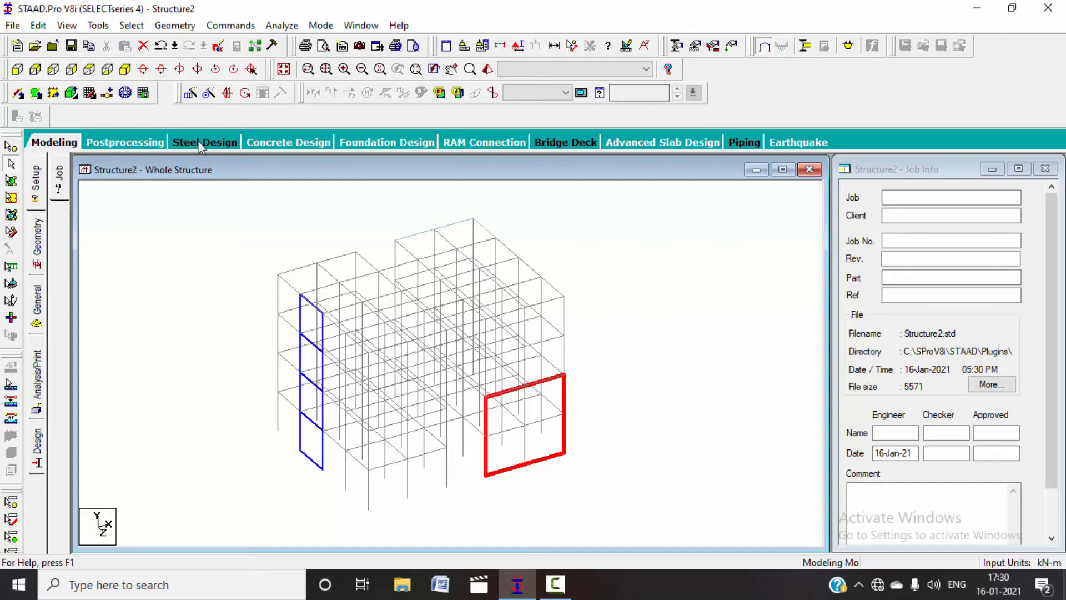
# Step: Clear the XY plate selection and select all plates parallel to the XZ plane
pyautogui.click(230, 206)
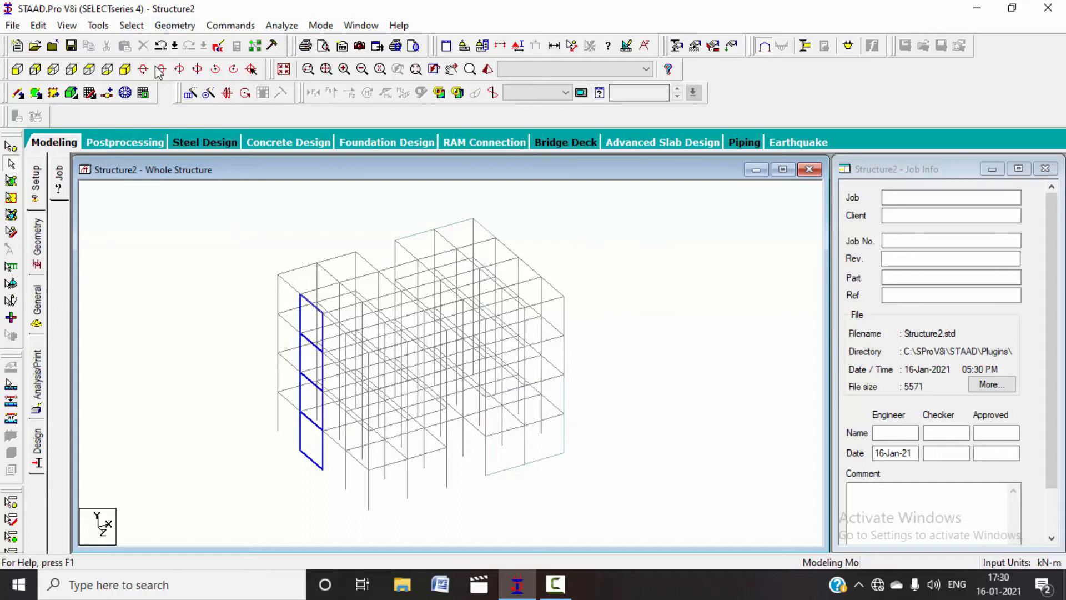
pyautogui.click(132, 25)
pyautogui.moveTo(205, 304)
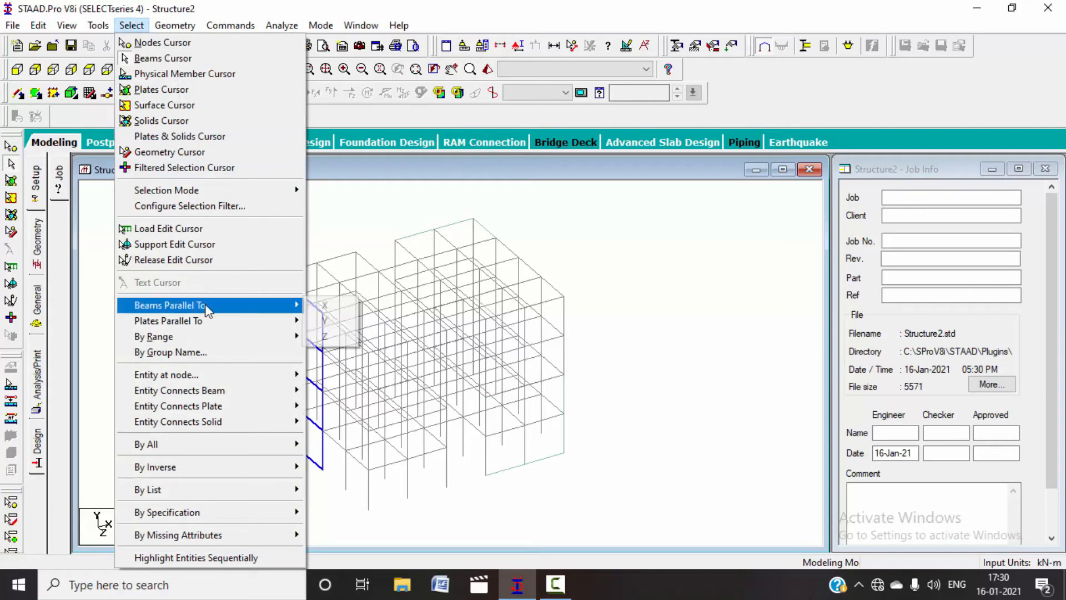
pyautogui.moveTo(235, 321)
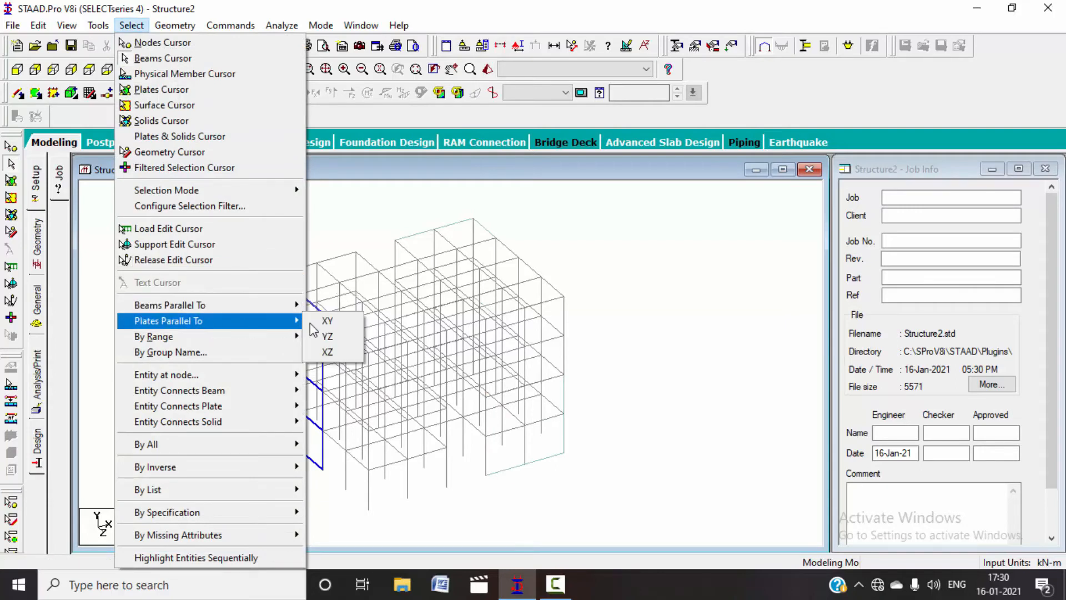
pyautogui.click(325, 351)
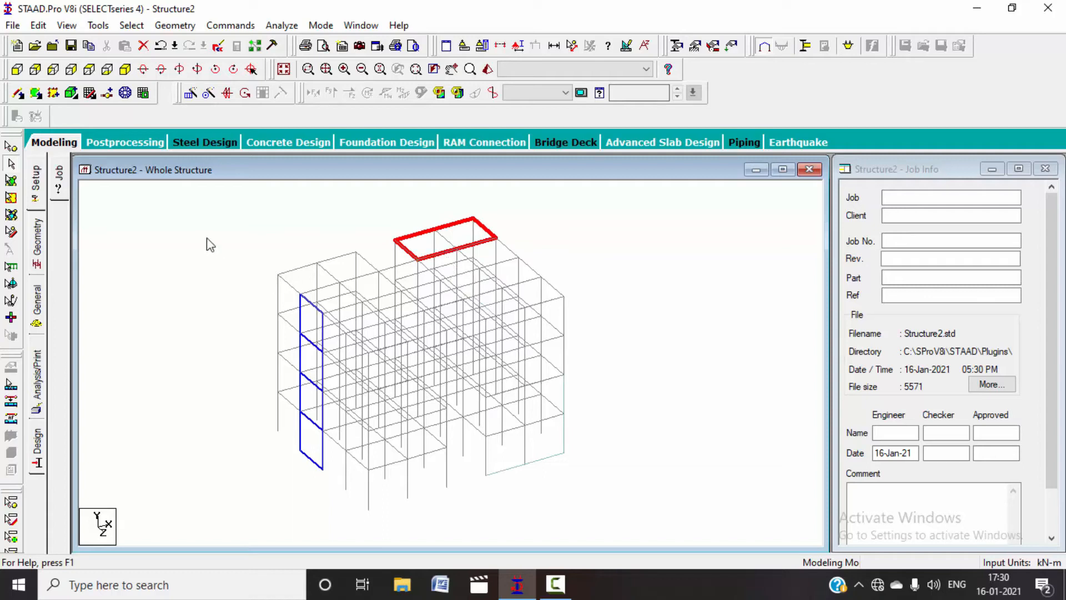
# Step: Clear the plate selection and select beams by XY range with Z Minimum 0 m and Z Maximum 12 m
pyautogui.click(164, 203)
pyautogui.click(131, 26)
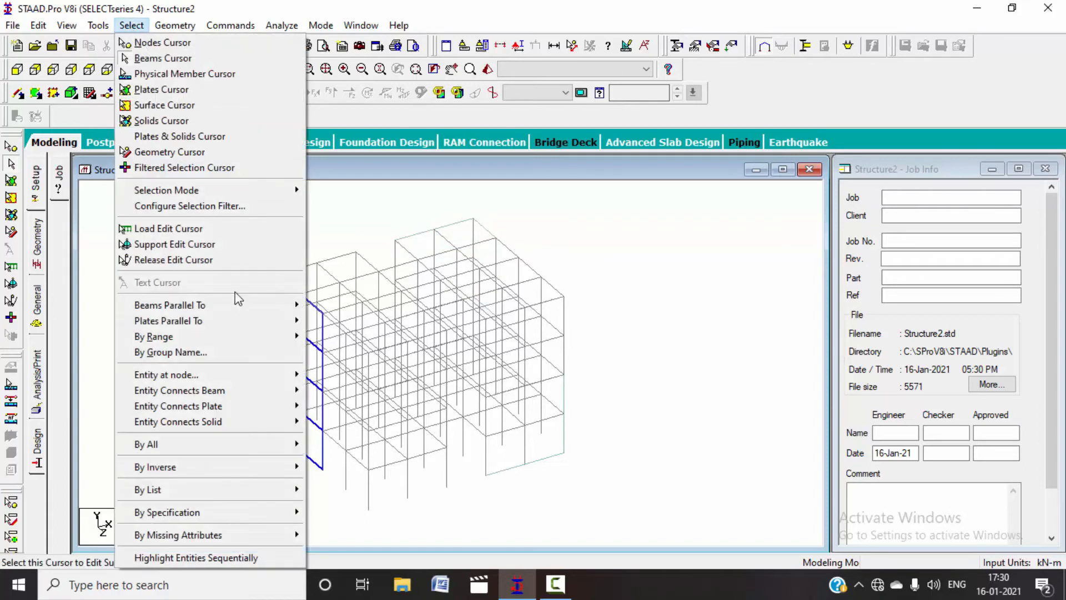
pyautogui.moveTo(242, 325)
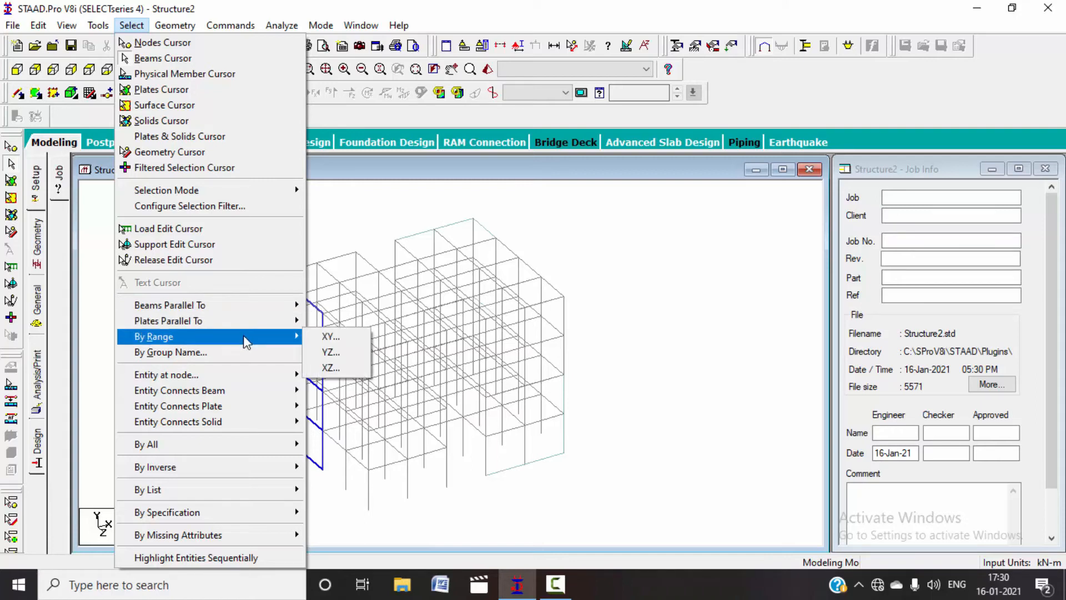
pyautogui.click(327, 337)
pyautogui.press('Tab')
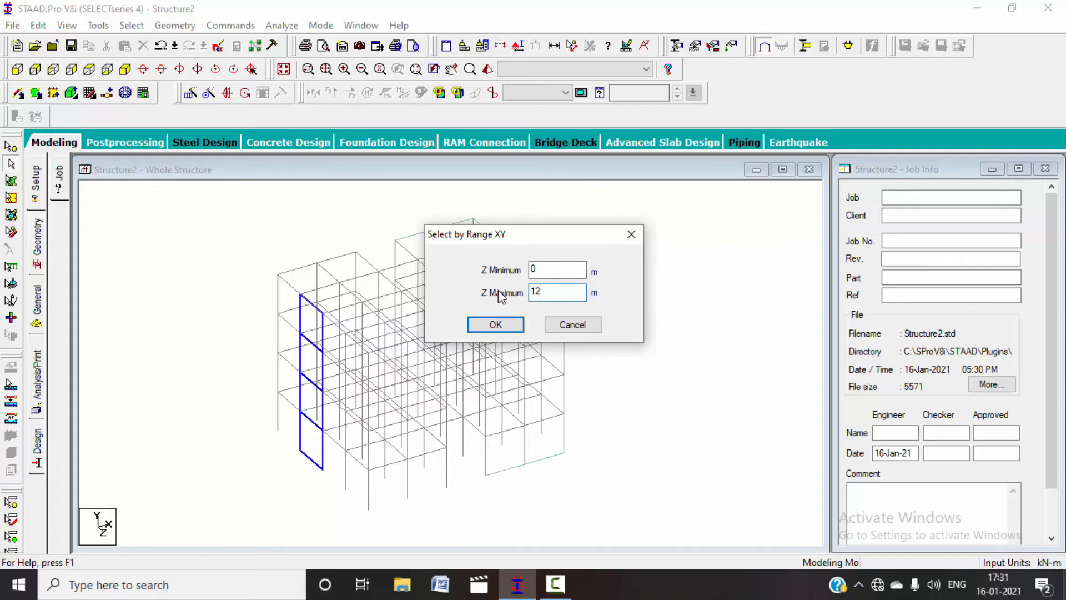
pyautogui.click(495, 325)
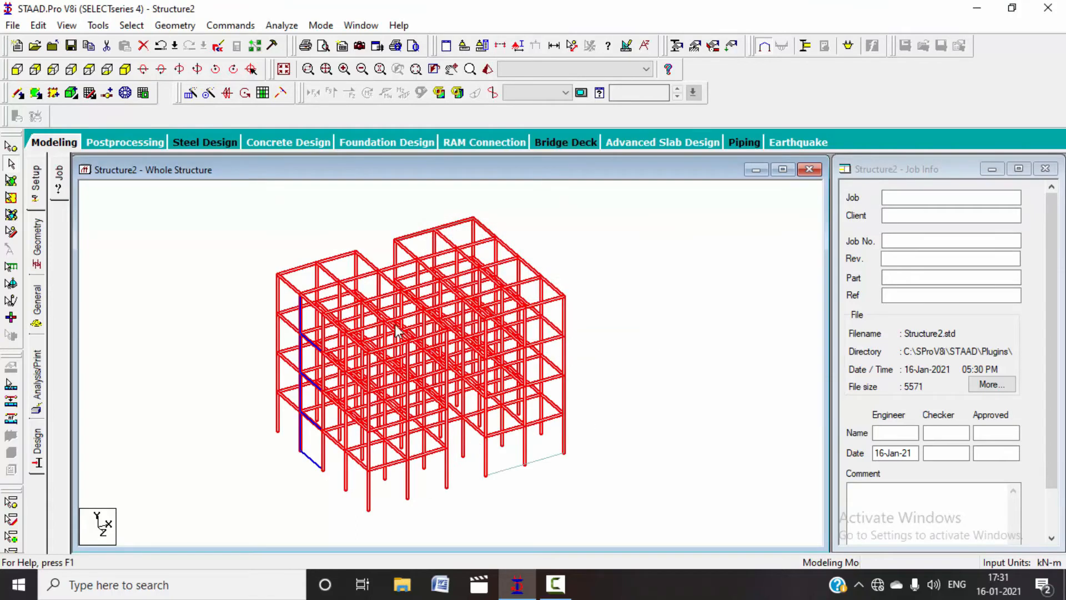
# Step: Clear the selection and select beams by XY range with Z Minimum 0 m and a smaller Z Maximum
pyautogui.click(203, 251)
pyautogui.click(131, 25)
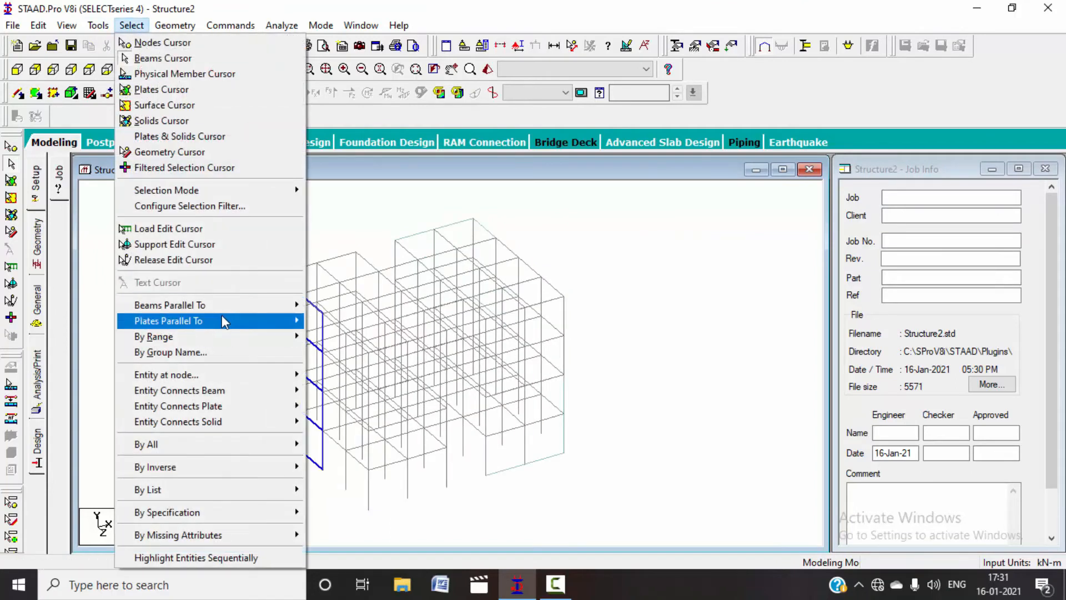
pyautogui.moveTo(266, 337)
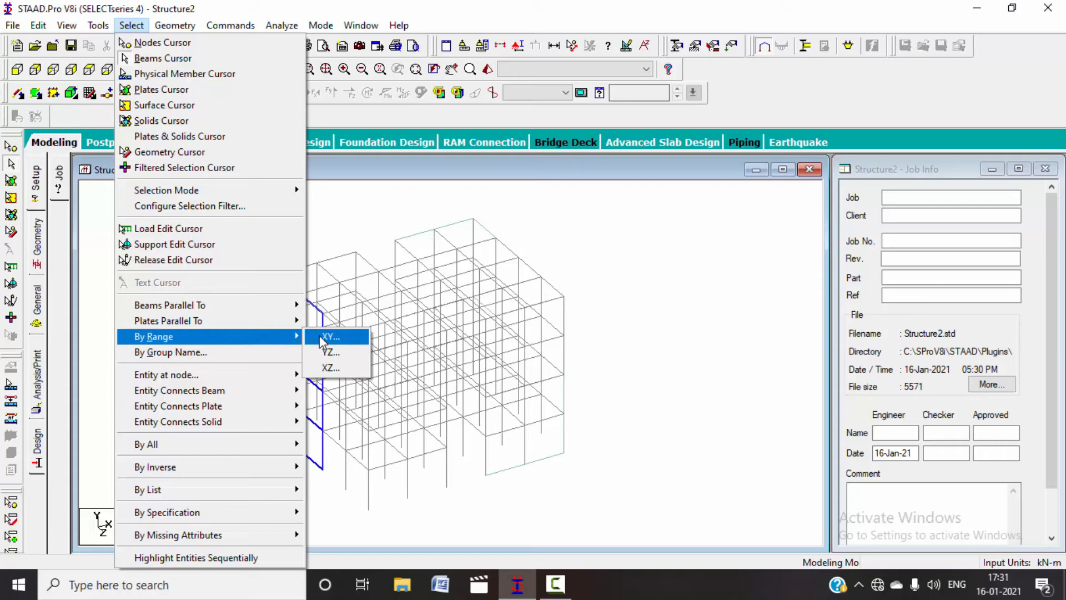
pyautogui.click(328, 337)
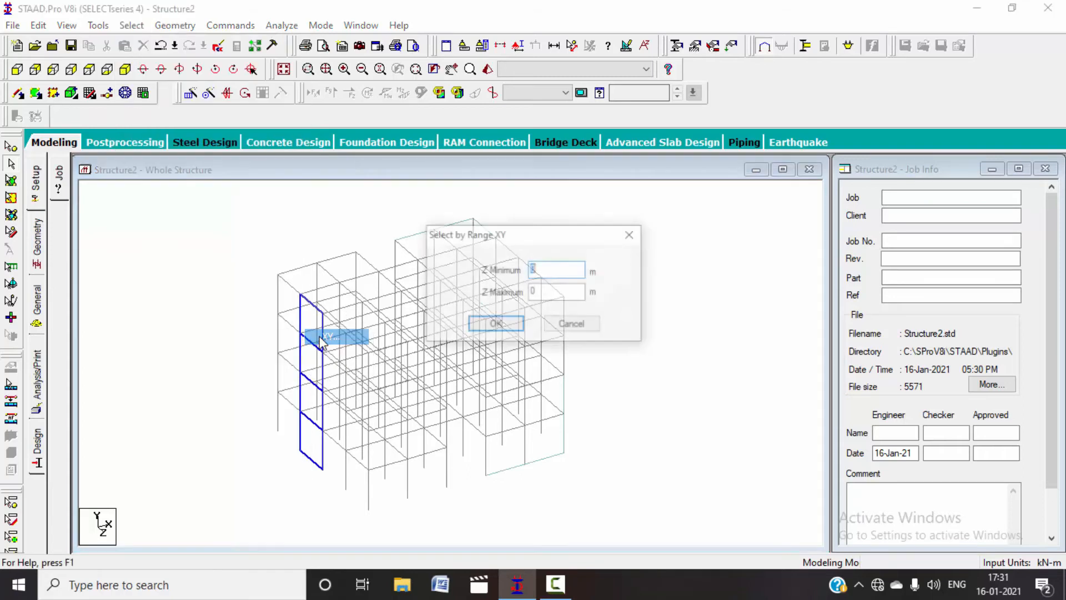
pyautogui.click(538, 292)
pyautogui.doubleClick(535, 294)
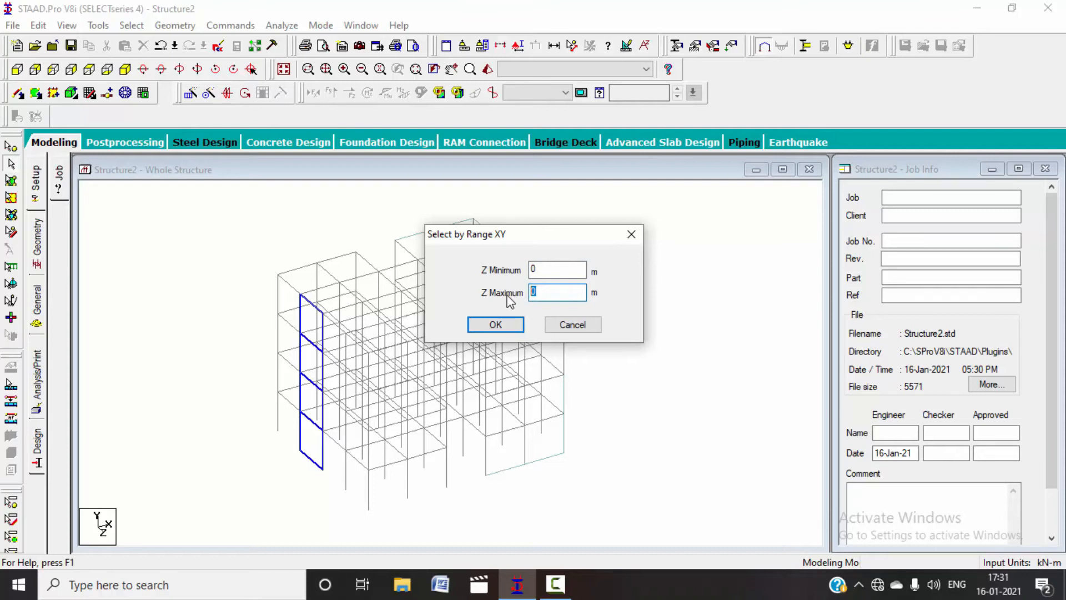
pyautogui.click(484, 327)
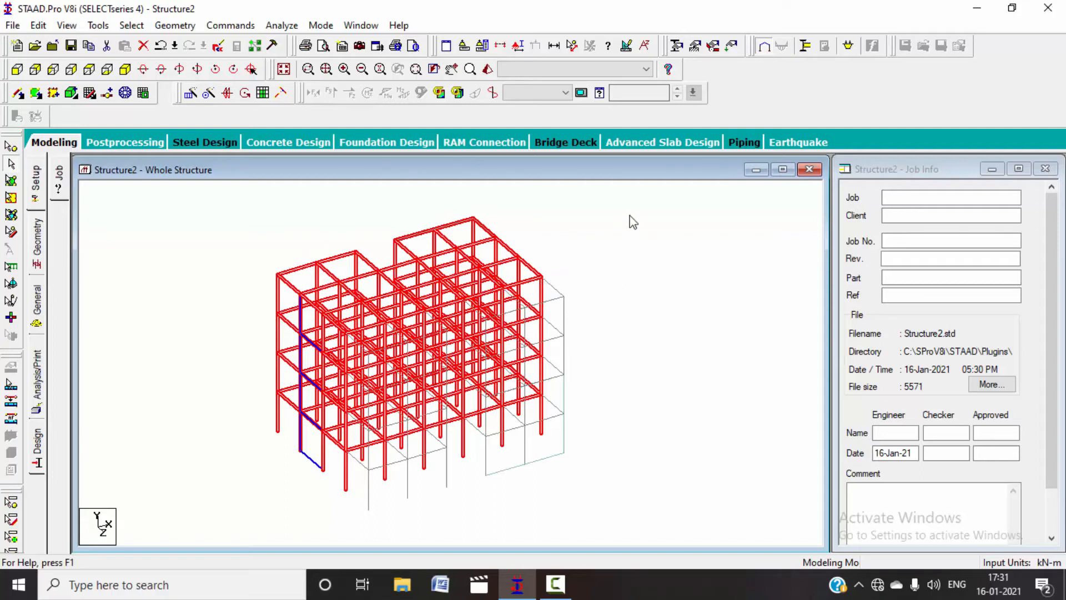
# Step: Examine the range selection in side elevation, clear it, and return to the isometric view with the plates cursor active
pyautogui.click(68, 72)
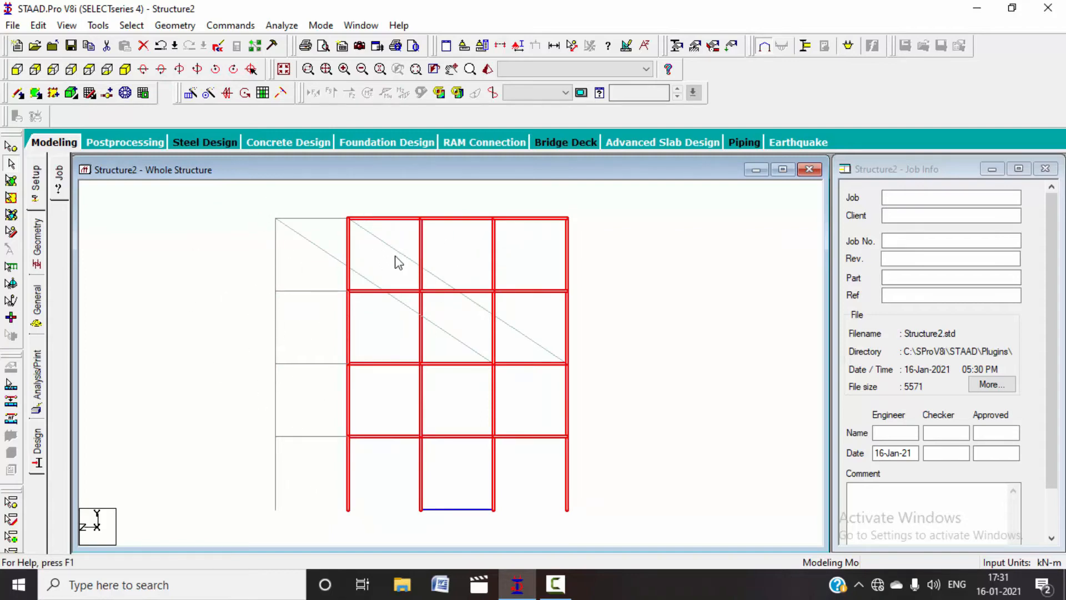
pyautogui.click(237, 269)
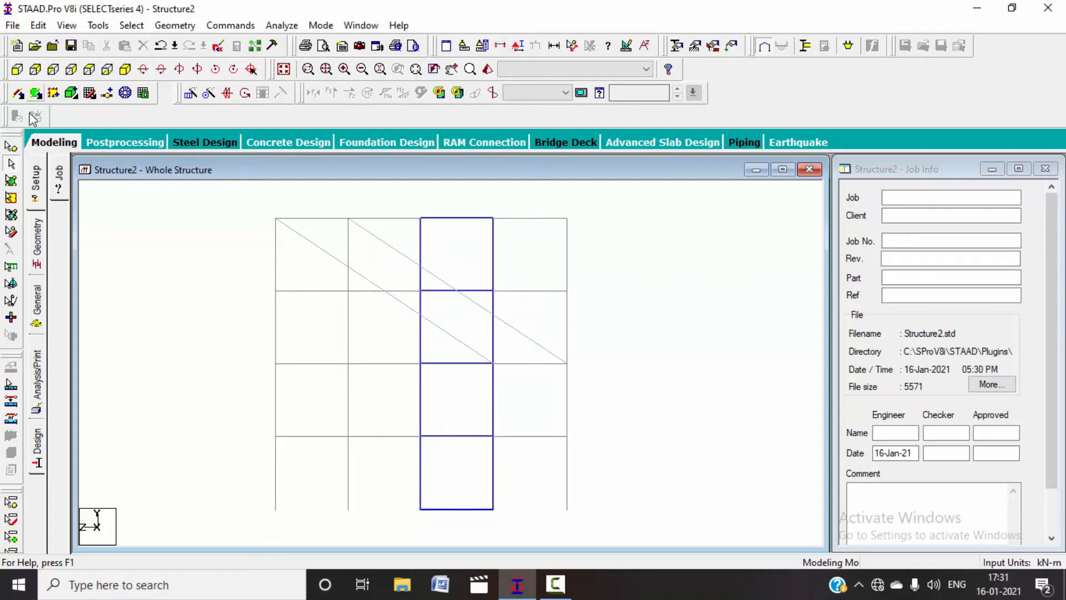
pyautogui.click(11, 181)
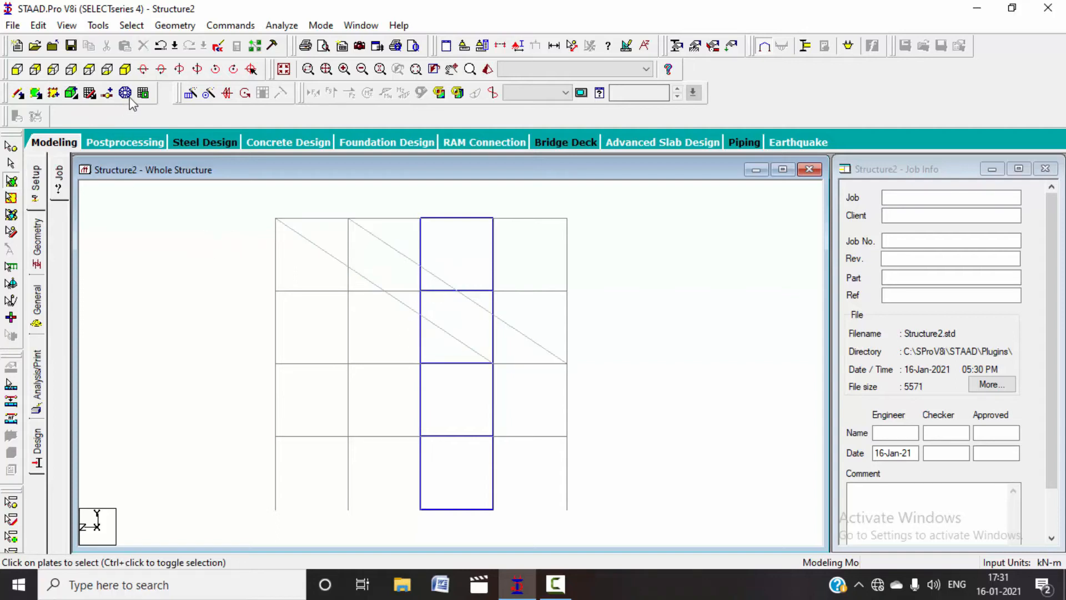
pyautogui.click(125, 70)
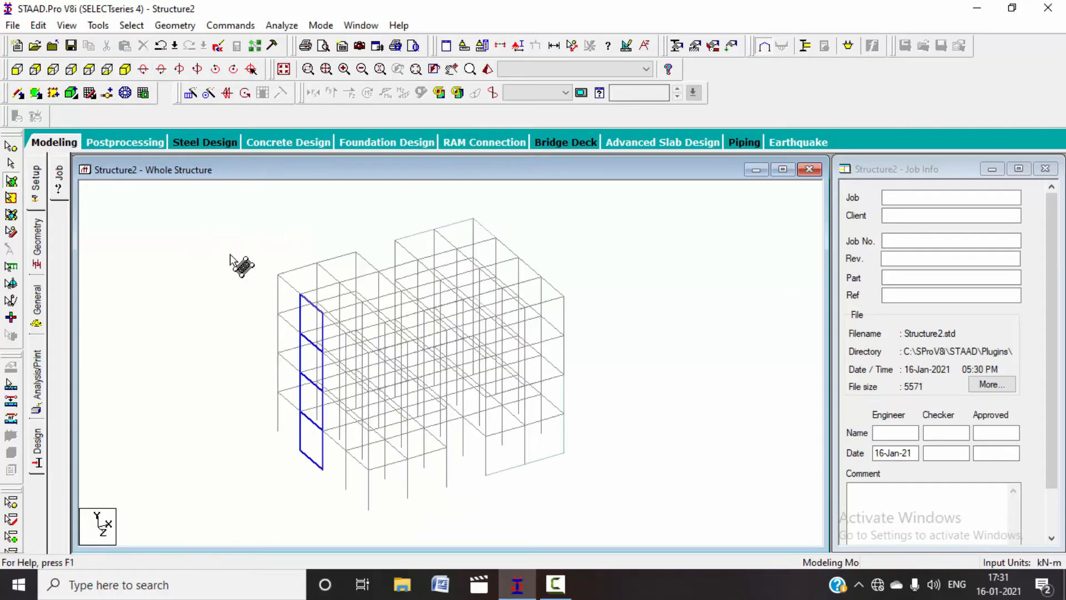
pyautogui.click(137, 25)
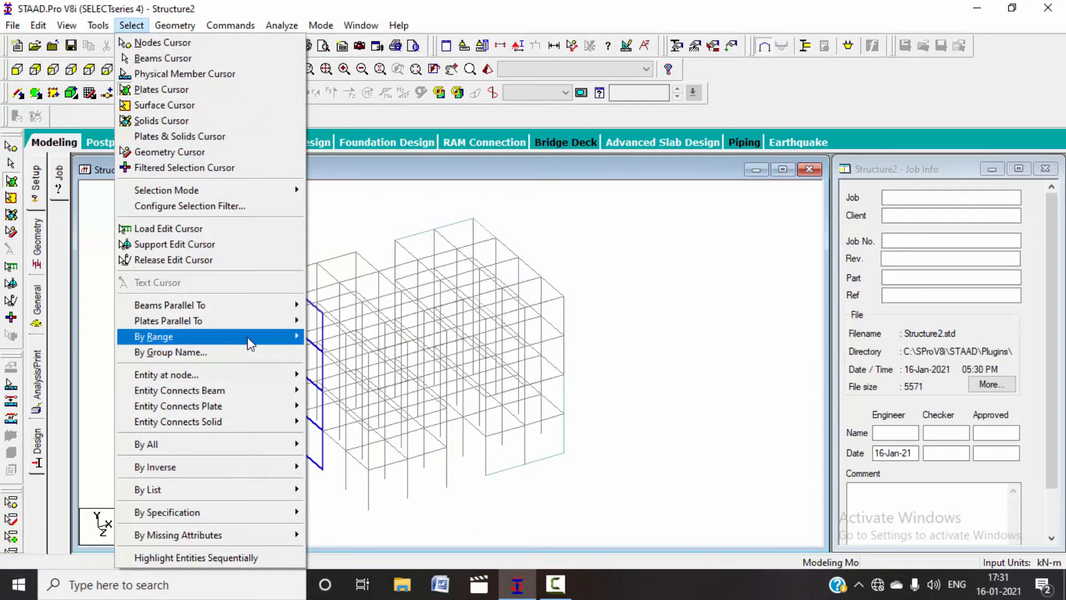
pyautogui.moveTo(247, 337)
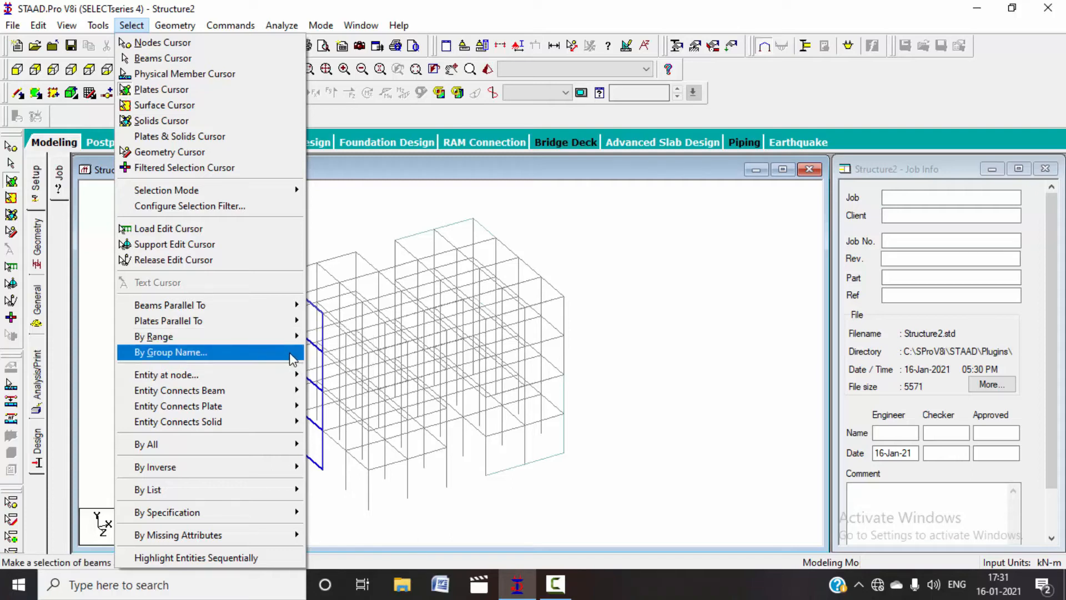
pyautogui.click(363, 222)
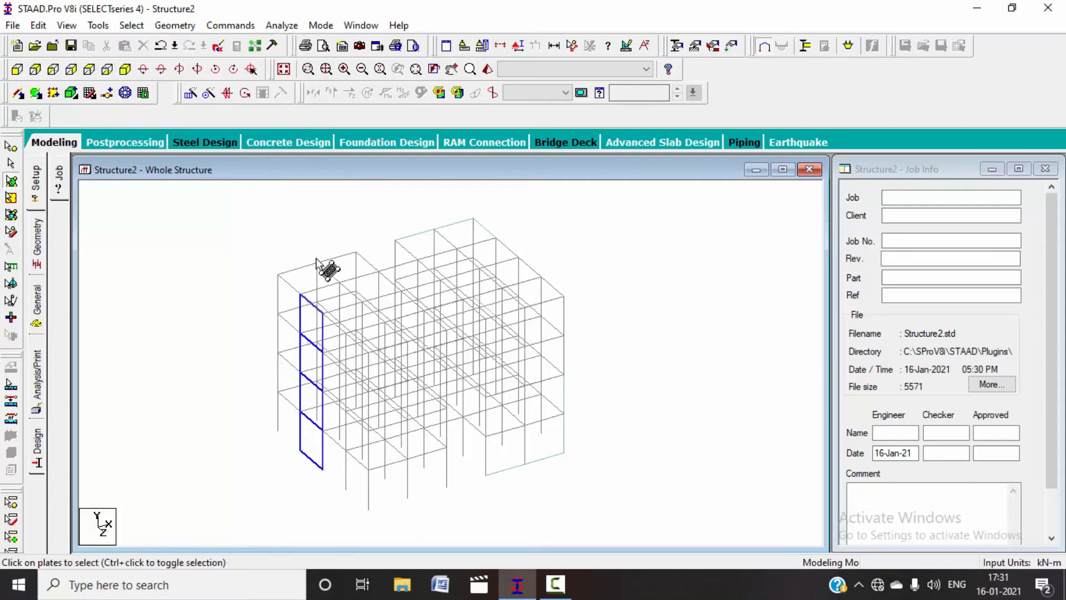
# Step: Select all beams in the first two bays along X from the front elevation and restore the isometric view
pyautogui.click(15, 72)
pyautogui.moveTo(204, 185); pyautogui.dragTo(396, 528)
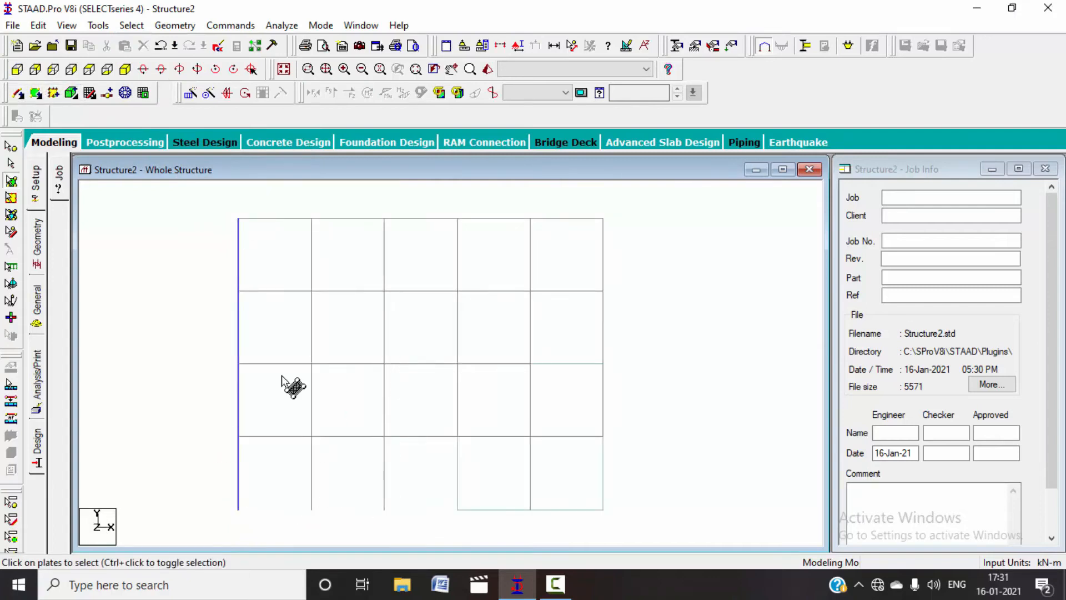
pyautogui.click(11, 164)
pyautogui.moveTo(230, 202); pyautogui.dragTo(393, 519)
pyautogui.click(125, 69)
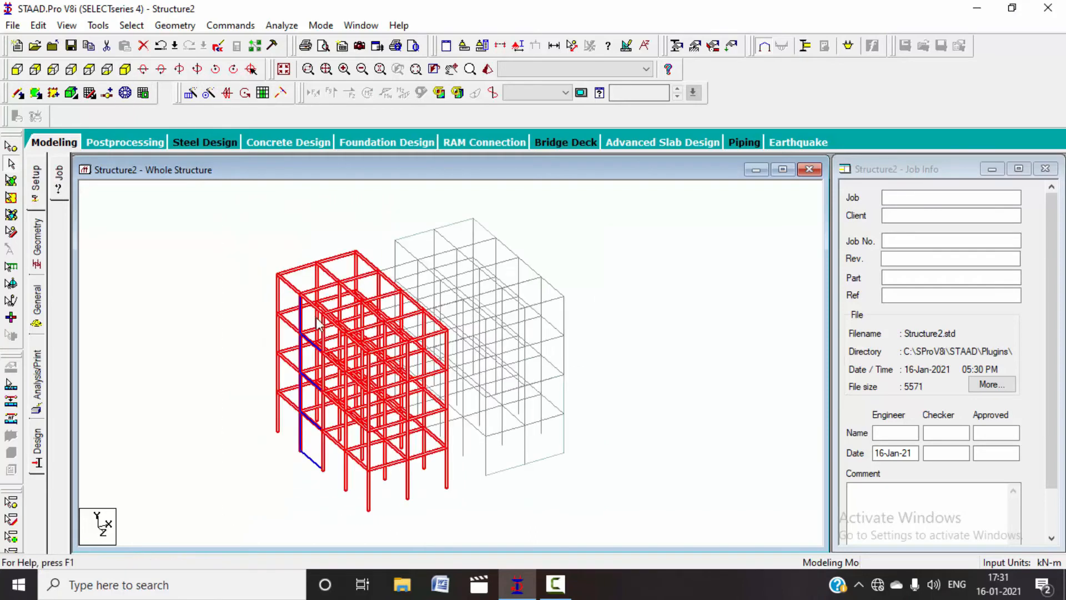
# Step: Create a new group named 1 of type Beam and associate it with the selected beams
pyautogui.click(97, 25)
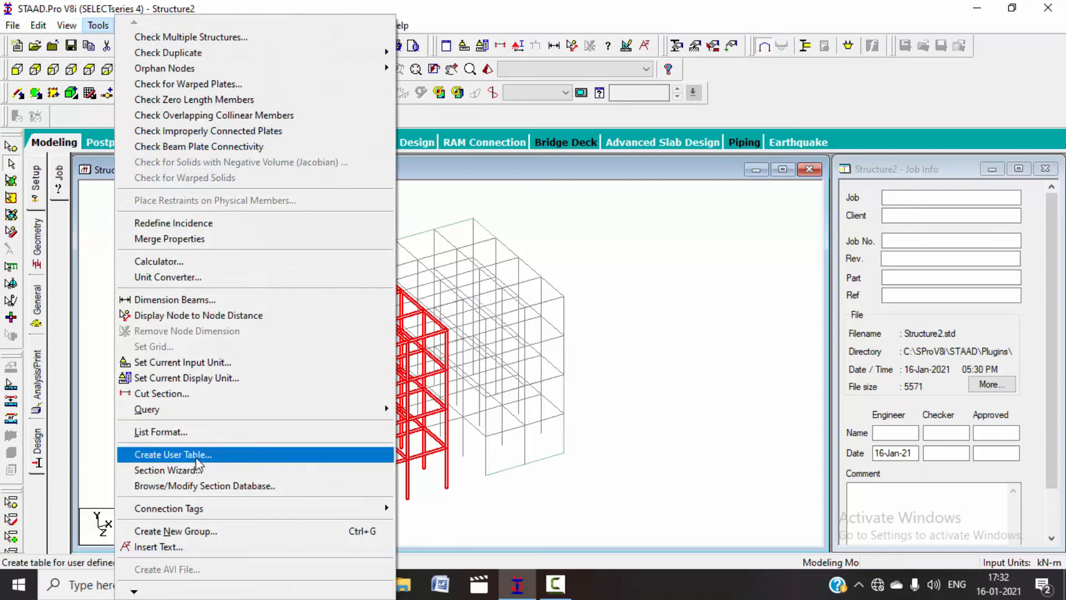
pyautogui.click(175, 531)
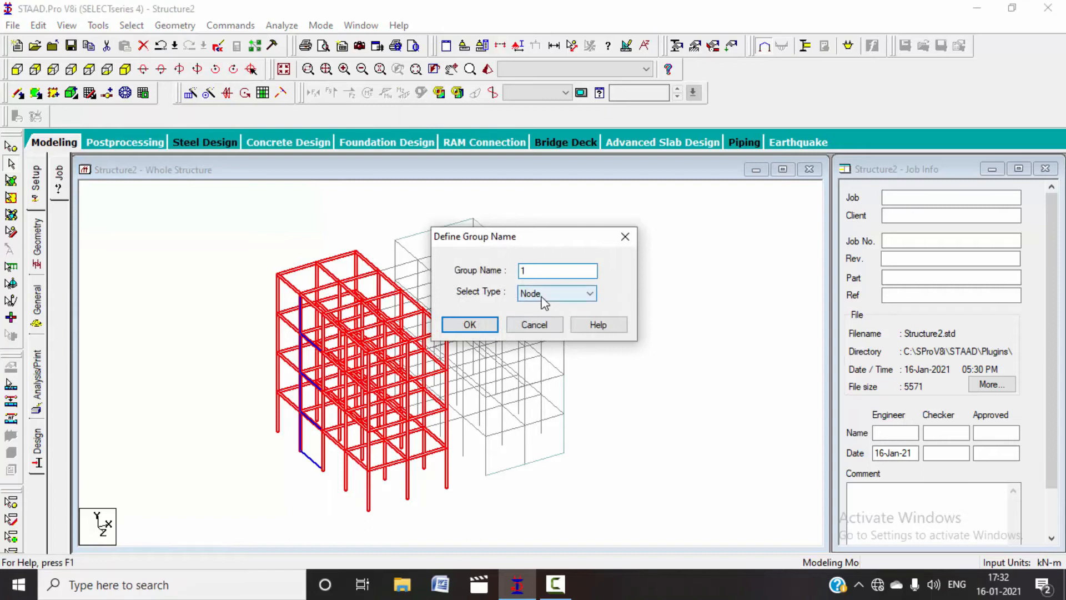
pyautogui.click(542, 297)
pyautogui.click(542, 321)
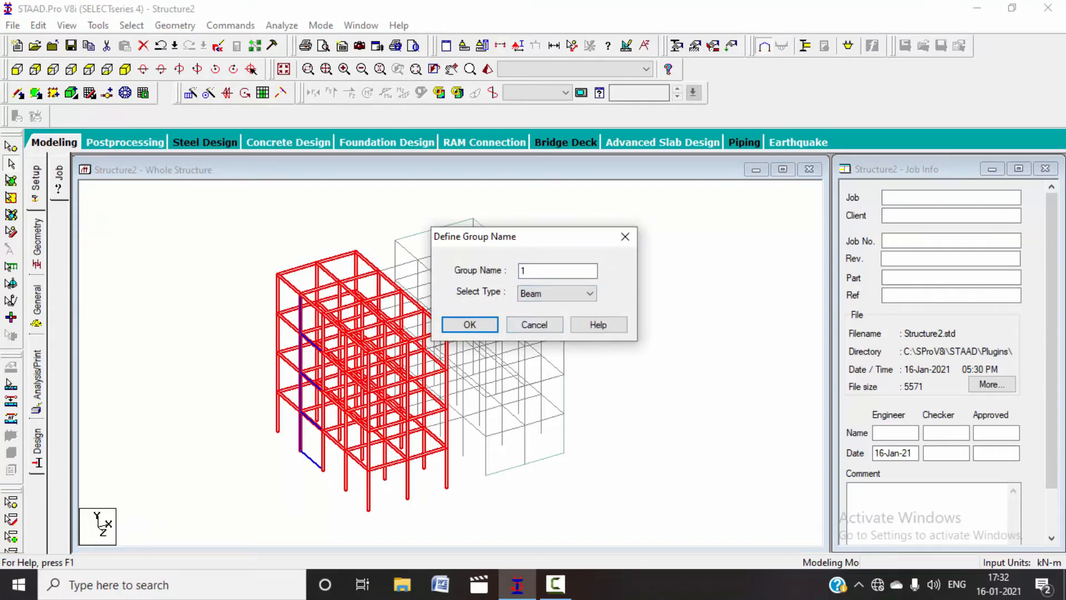
pyautogui.click(470, 324)
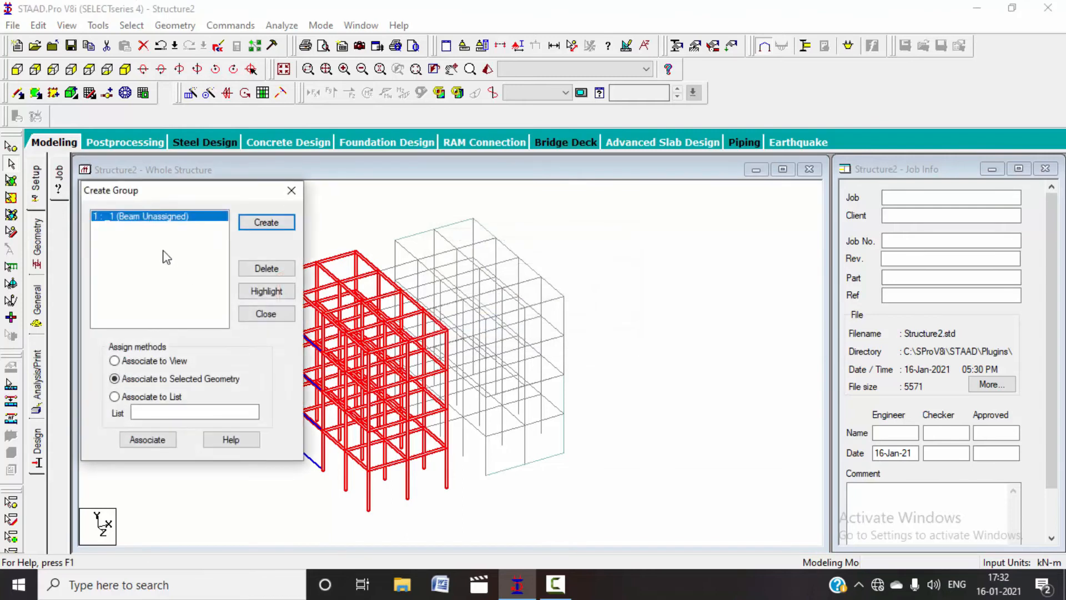
pyautogui.click(158, 436)
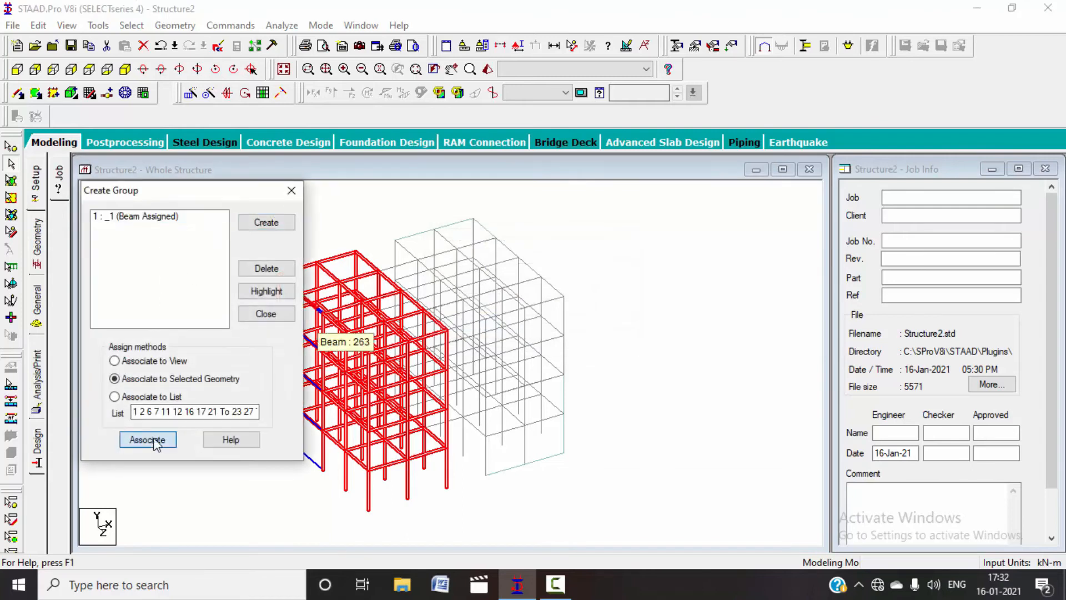
pyautogui.click(259, 226)
pyautogui.click(194, 362)
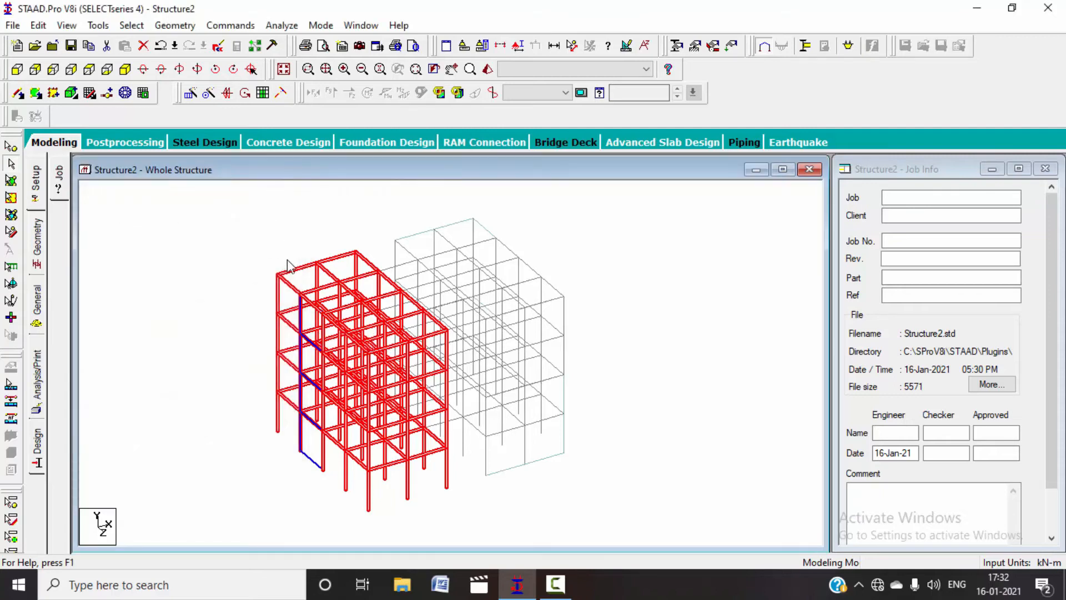
# Step: Clear the selection and select the beams of group G1: _1 by group name
pyautogui.click(354, 230)
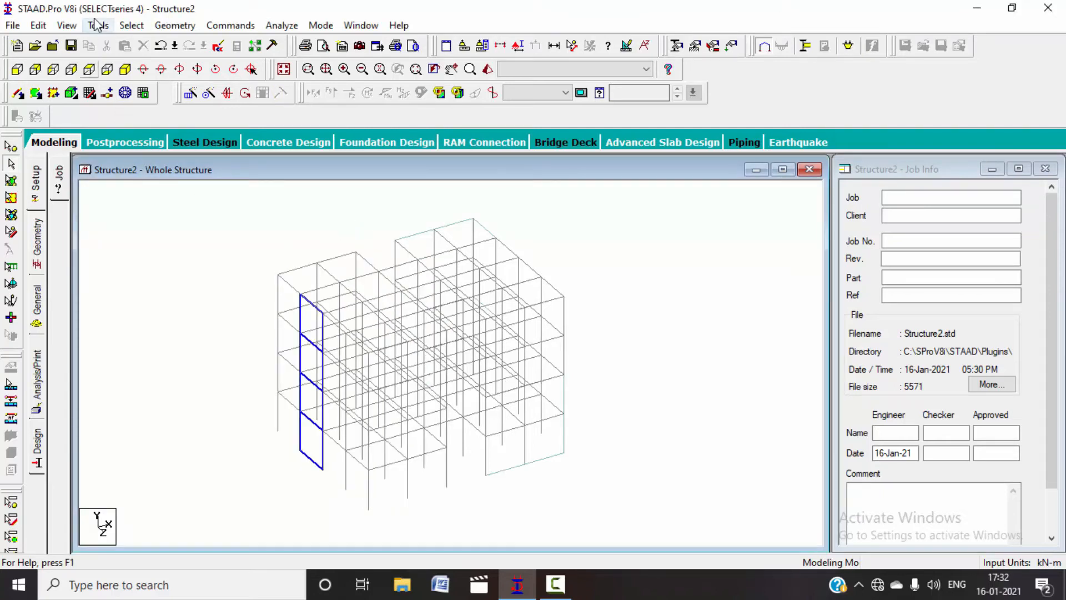
pyautogui.click(131, 25)
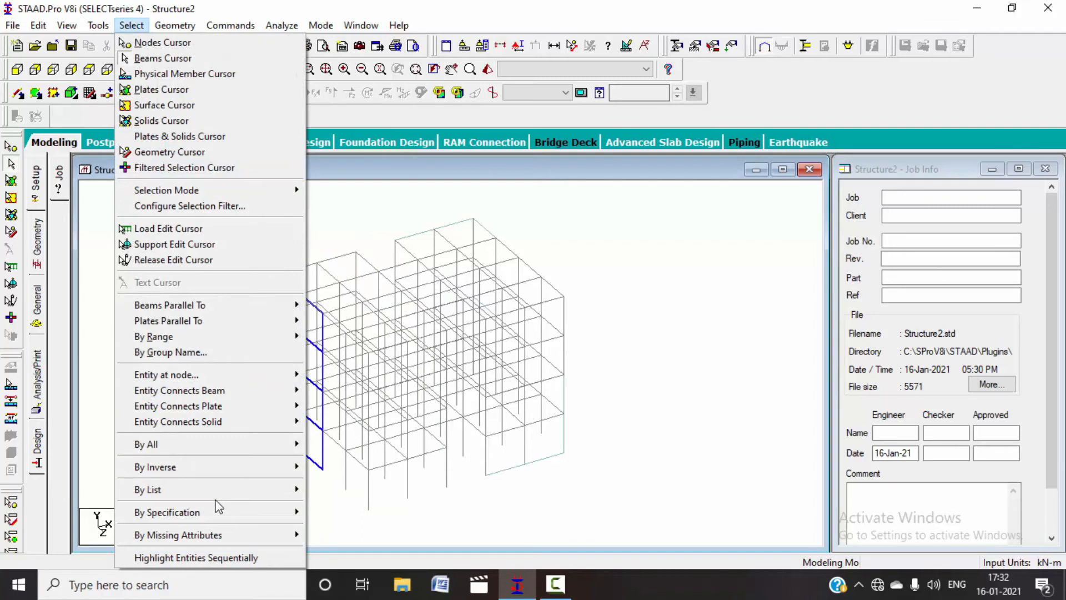
pyautogui.click(180, 351)
pyautogui.click(143, 231)
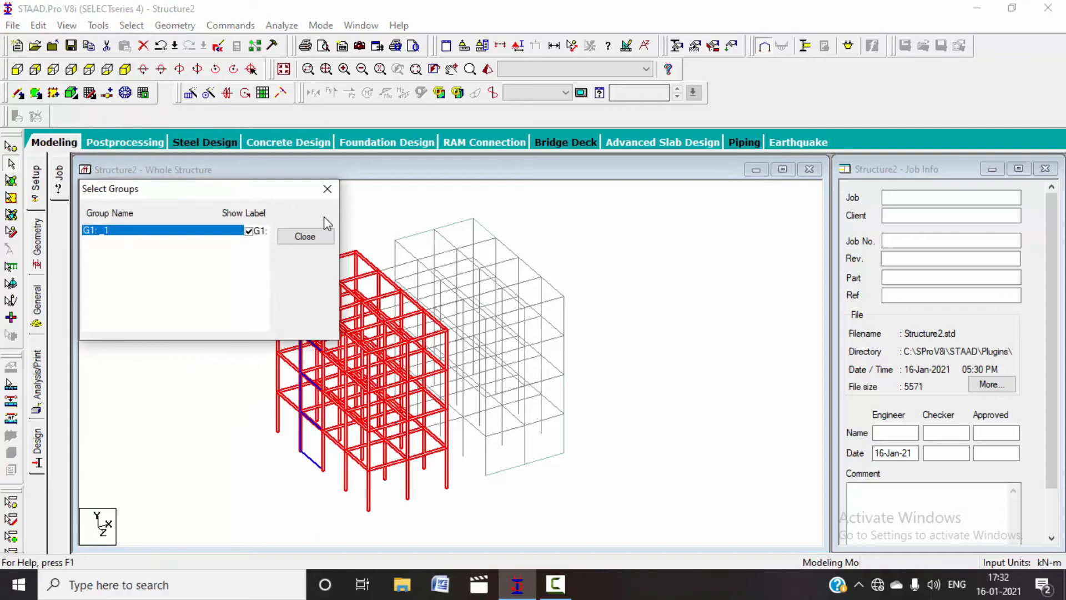
pyautogui.click(325, 191)
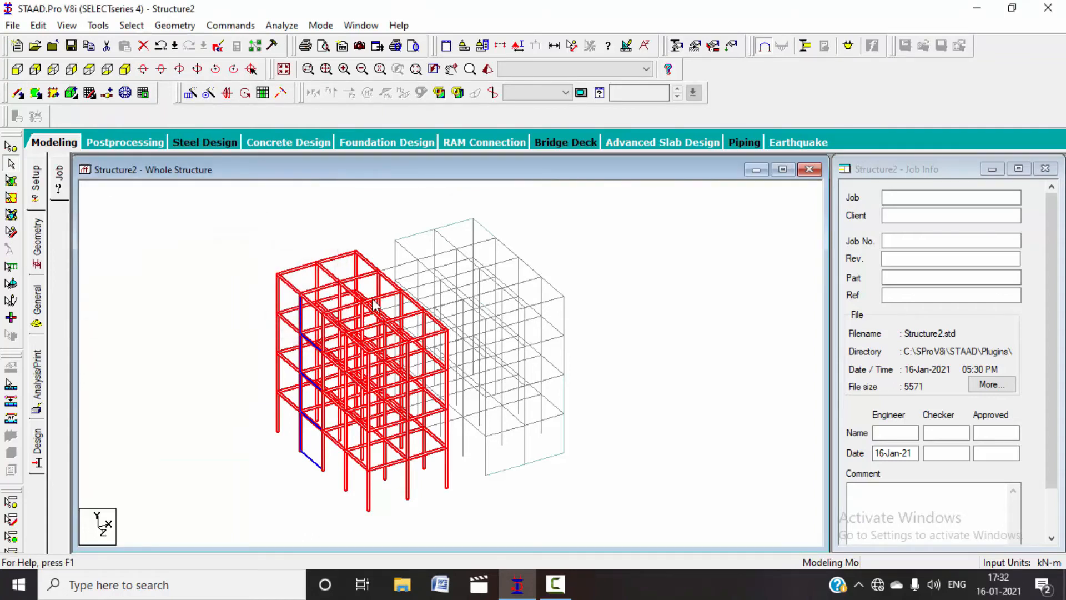
# Step: Clear the group selection and select the beams connected at node 1
pyautogui.click(249, 243)
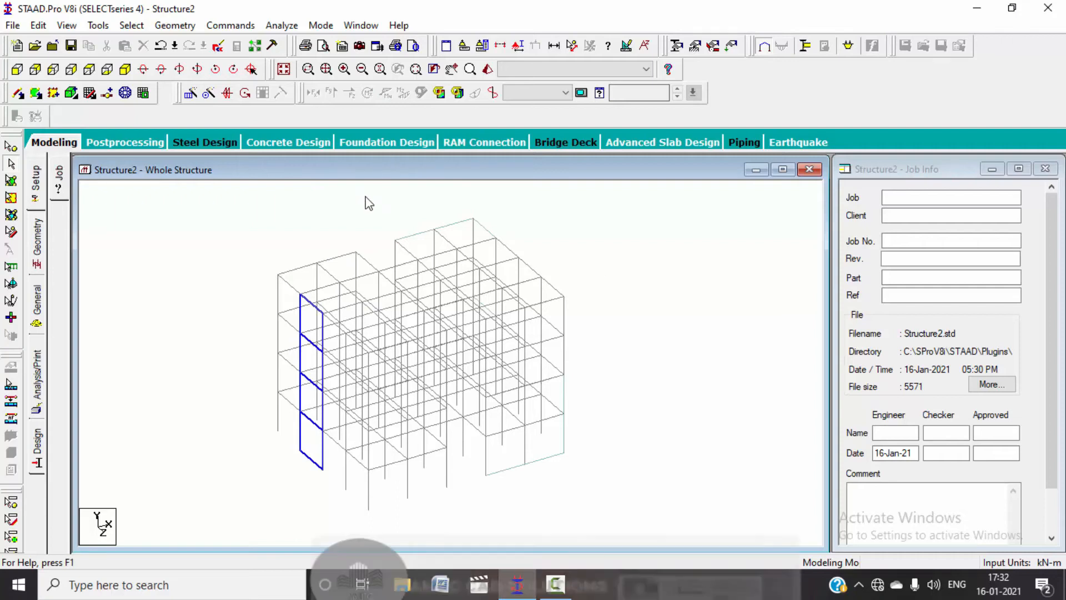
pyautogui.click(133, 25)
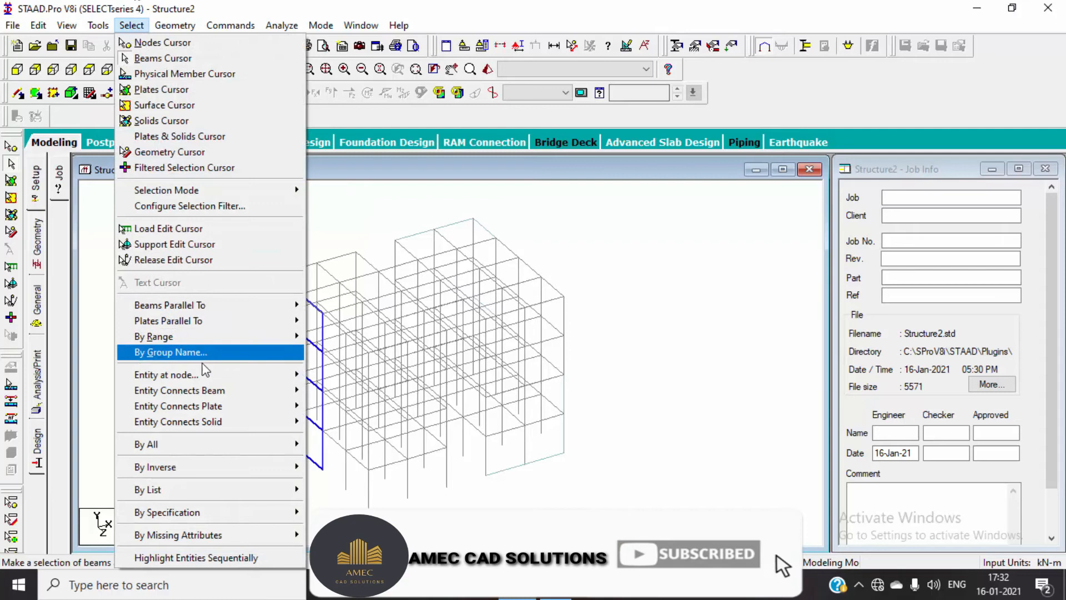
pyautogui.moveTo(297, 380)
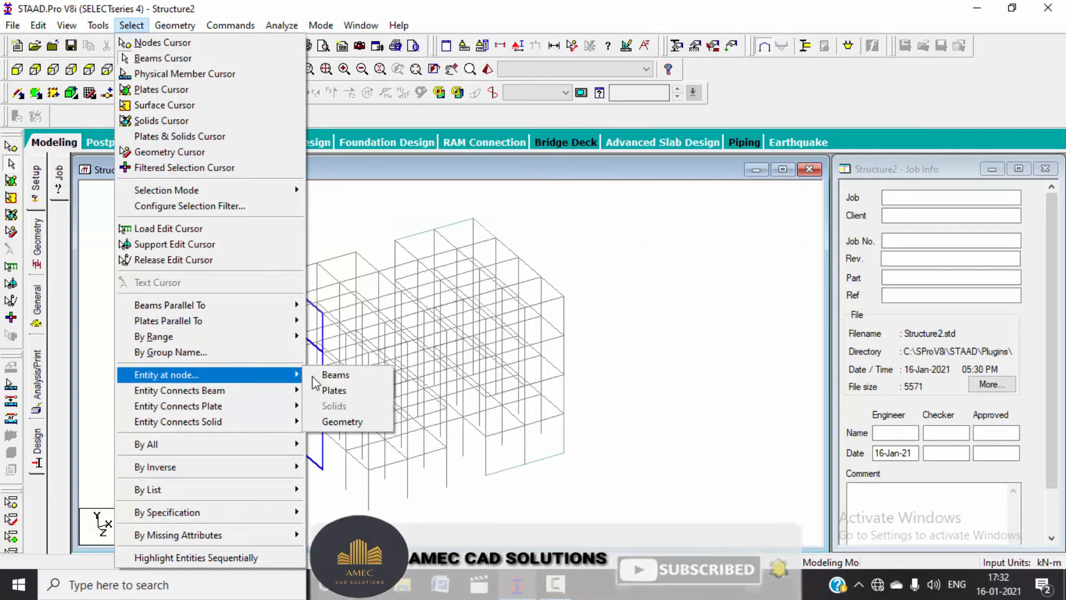
pyautogui.click(335, 375)
pyautogui.click(526, 278)
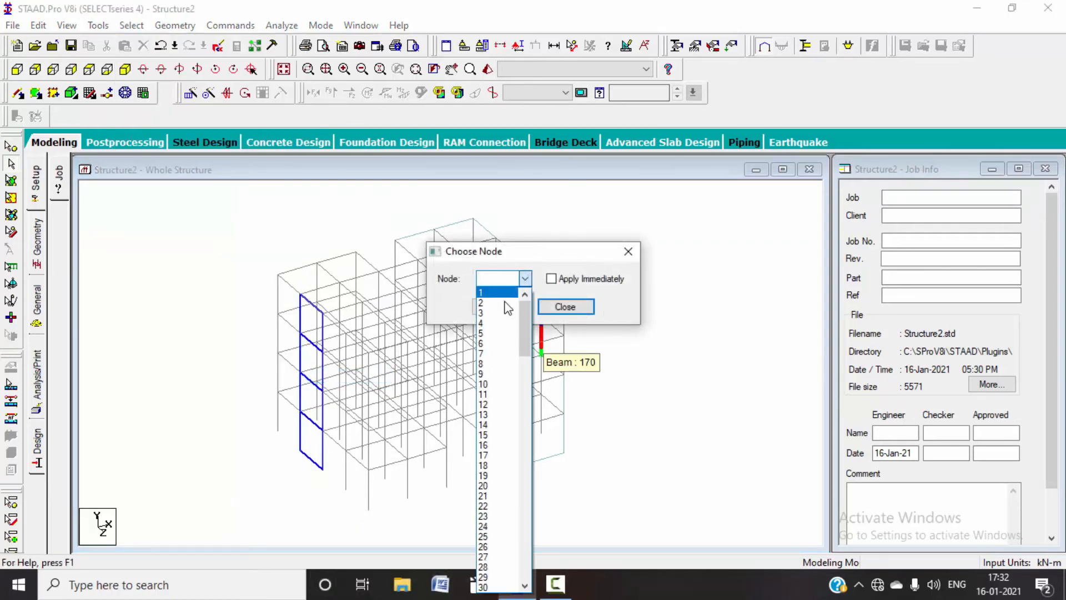
pyautogui.click(497, 293)
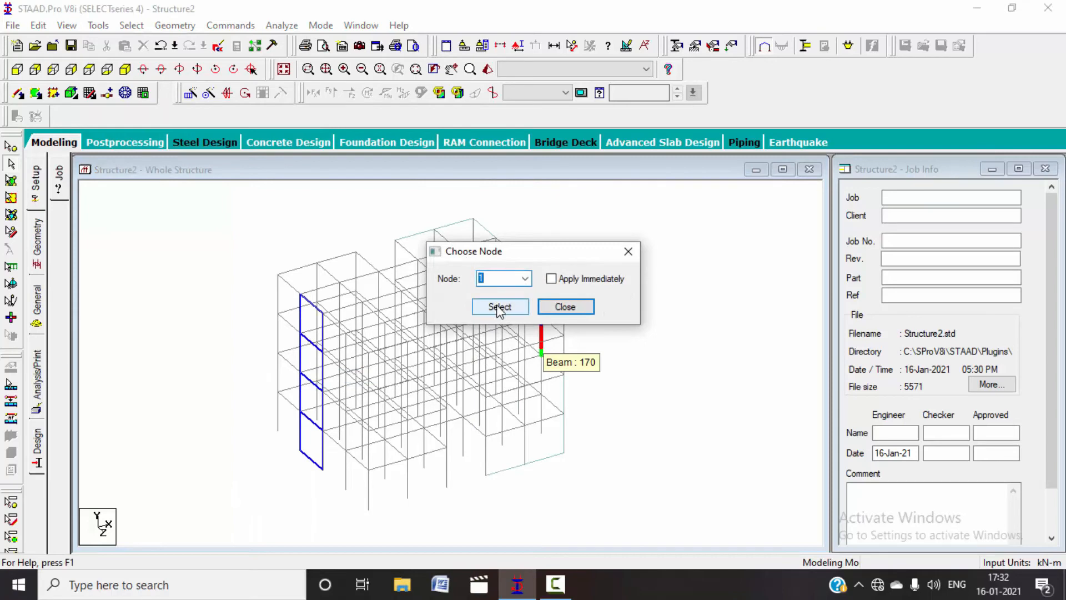
pyautogui.click(498, 308)
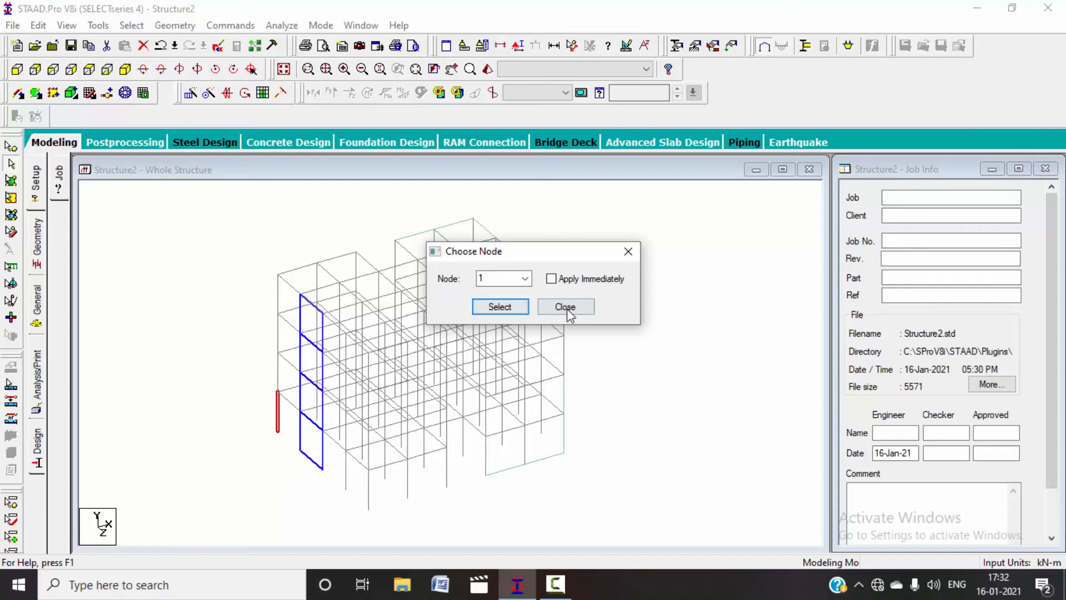
# Step: Select the beams connected at node 11 instead and finish choosing nodes
pyautogui.click(525, 278)
pyautogui.click(489, 393)
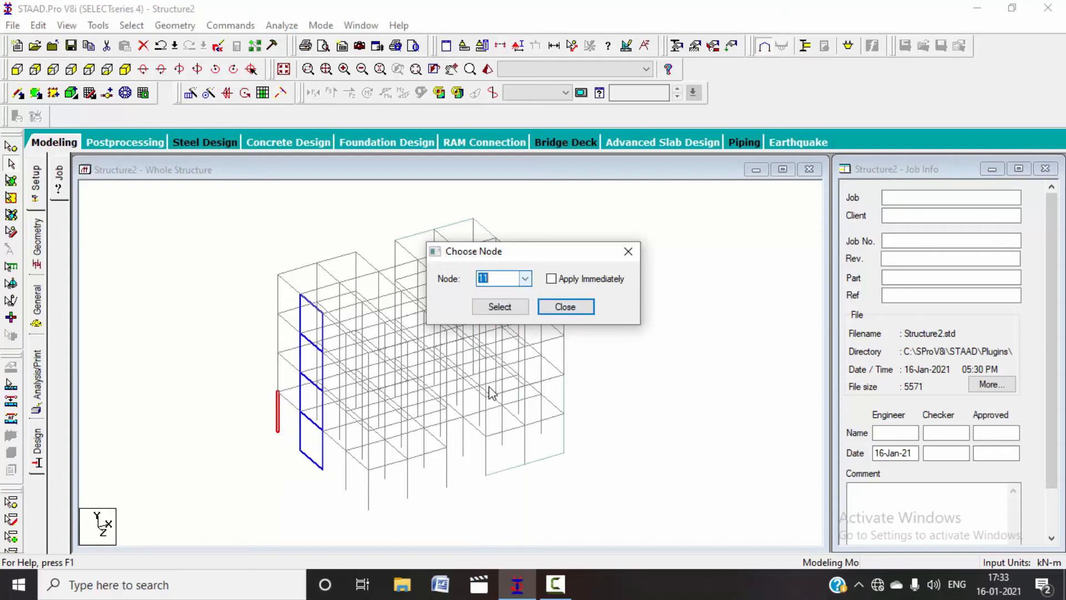
pyautogui.click(509, 305)
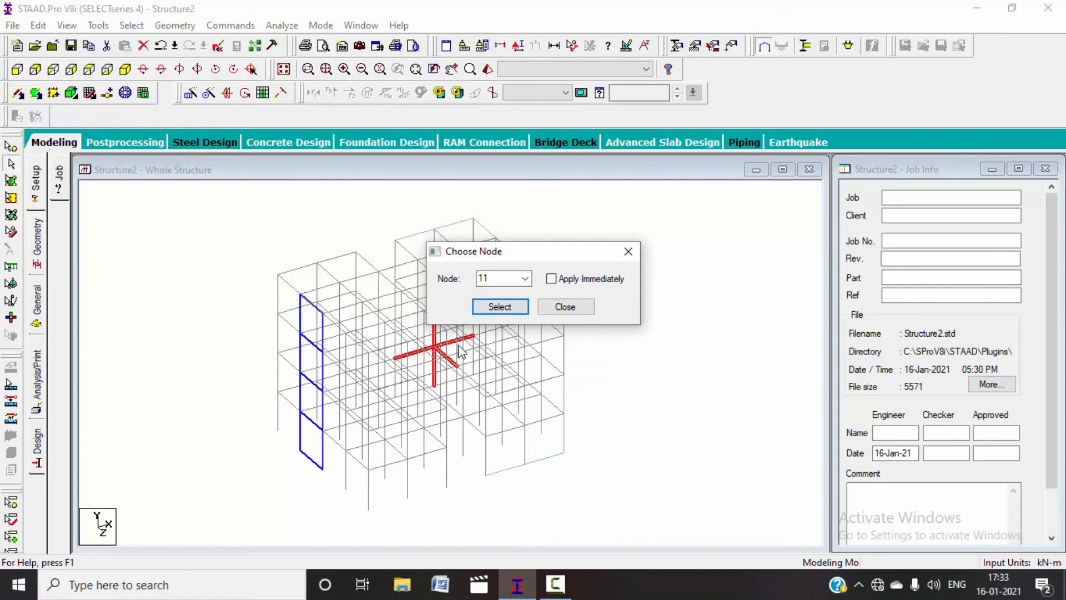
pyautogui.click(571, 314)
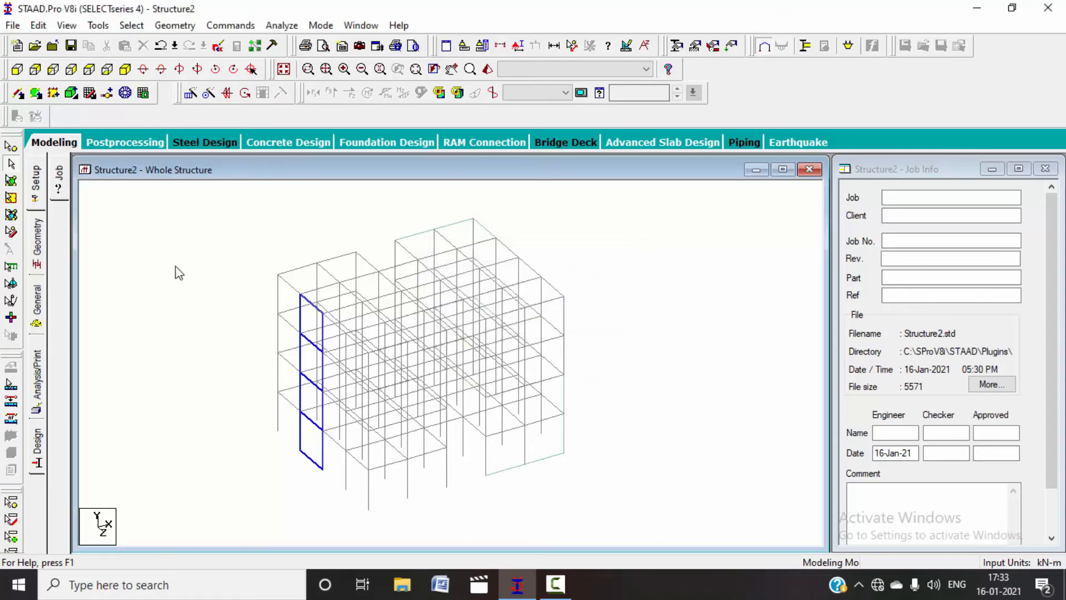
# Step: Select the beams connected to beam 7 and finish choosing beams
pyautogui.click(132, 25)
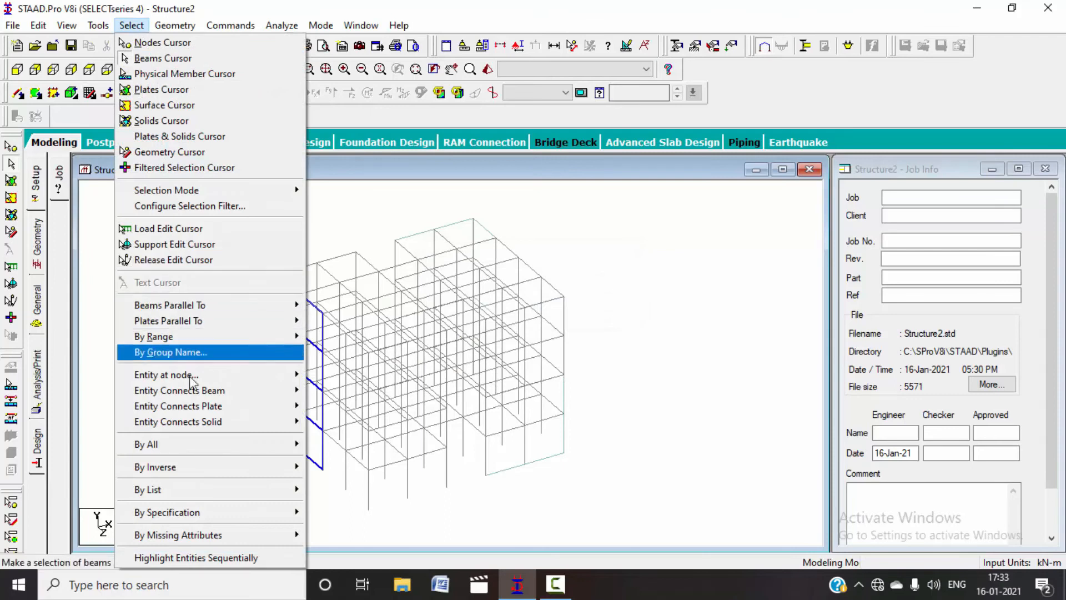
pyautogui.moveTo(247, 383)
pyautogui.moveTo(295, 390)
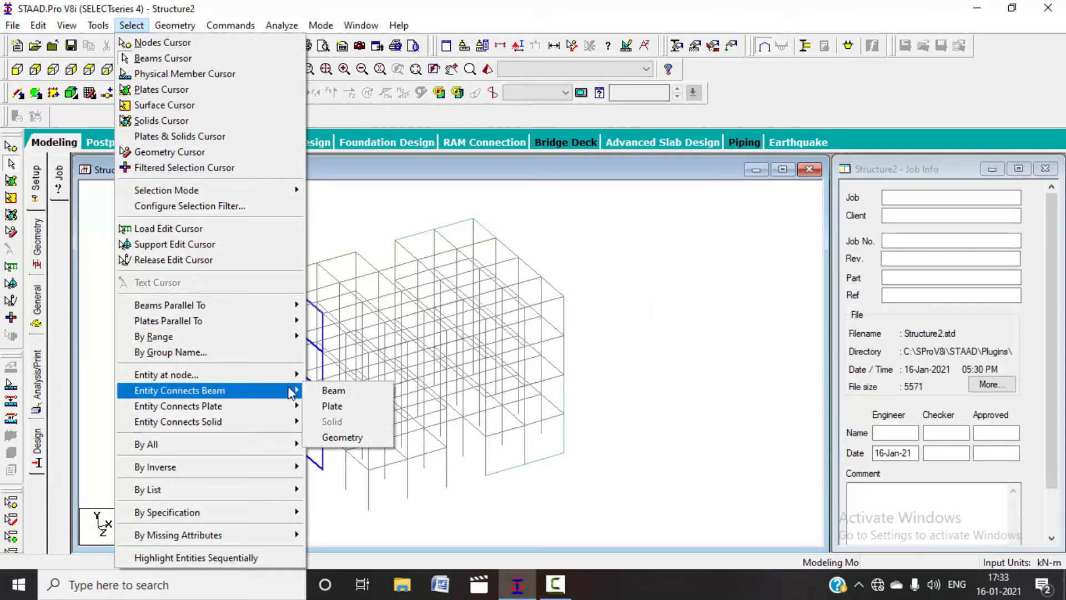
pyautogui.click(332, 391)
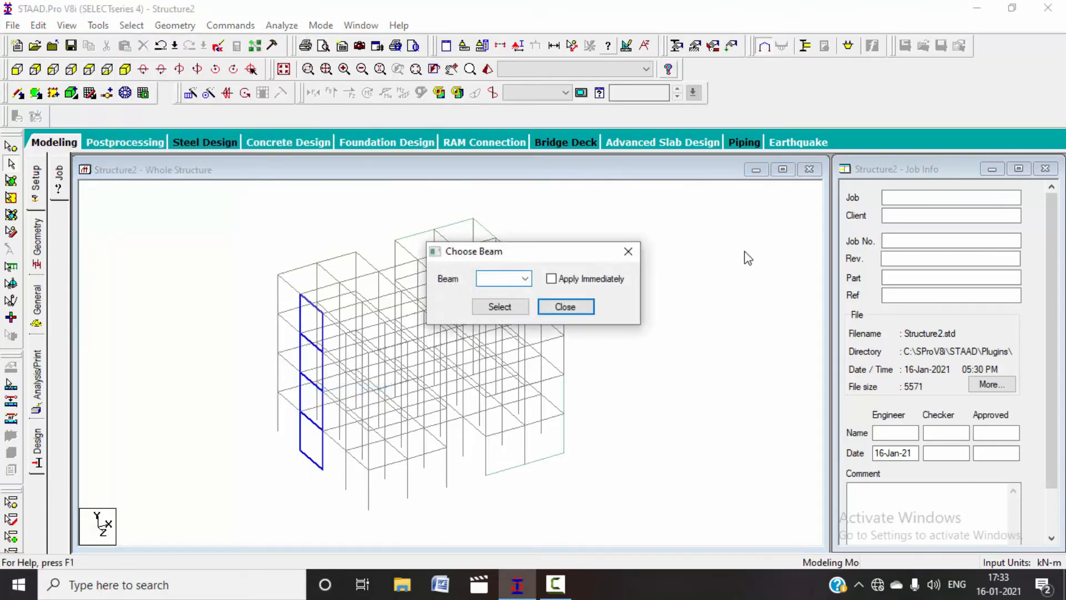
pyautogui.click(525, 279)
pyautogui.click(497, 344)
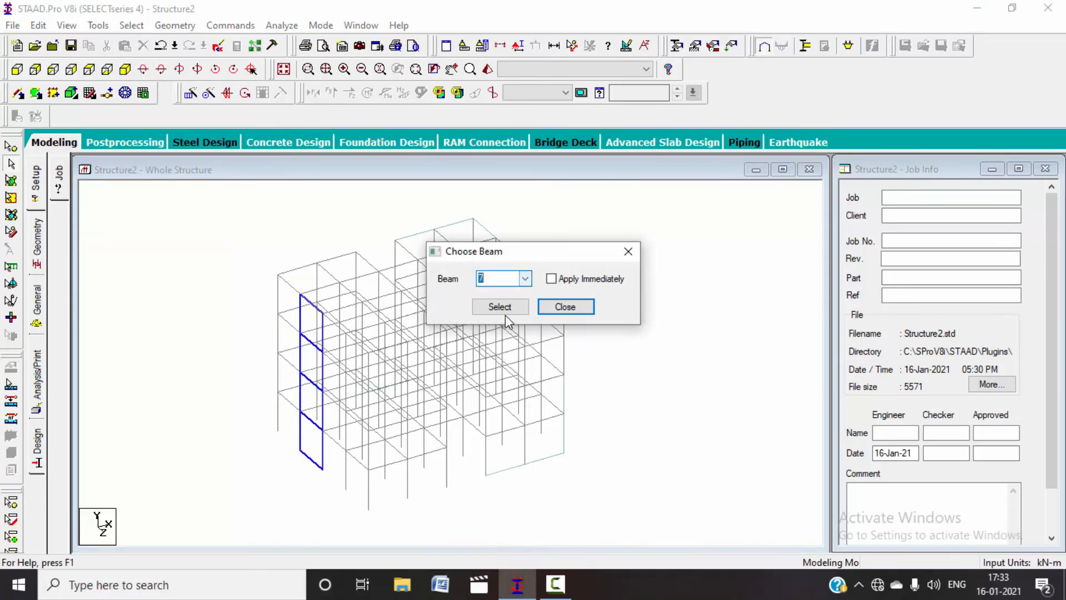
pyautogui.click(500, 307)
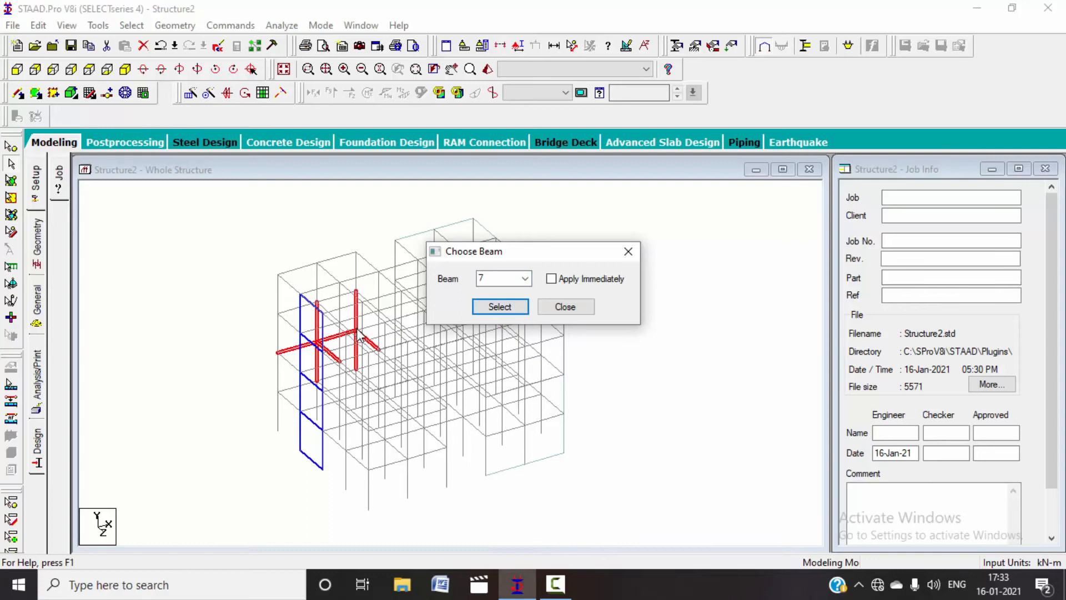
pyautogui.click(628, 251)
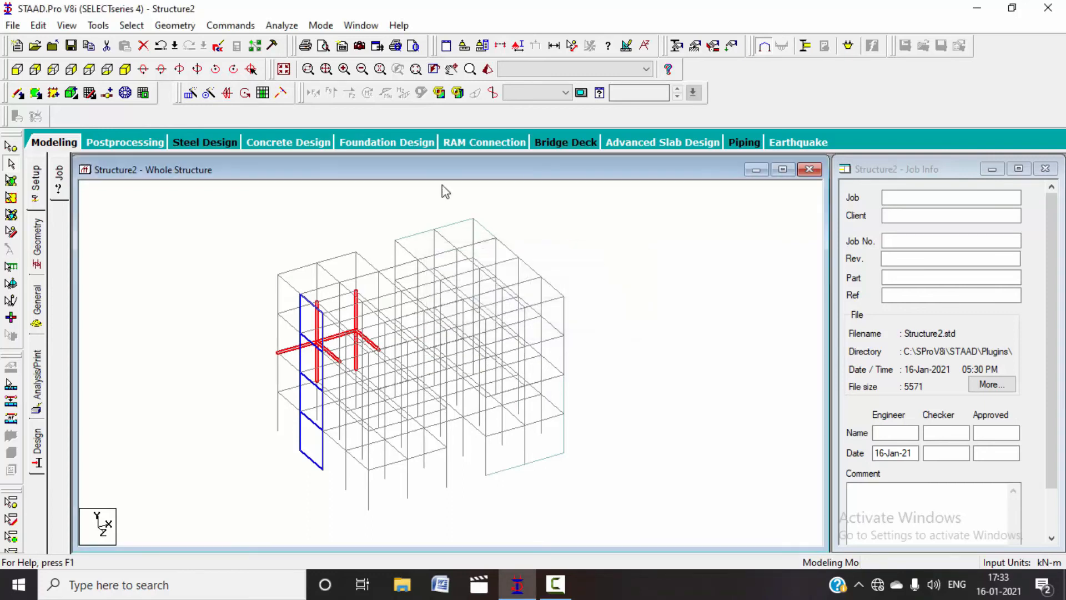
pyautogui.click(122, 26)
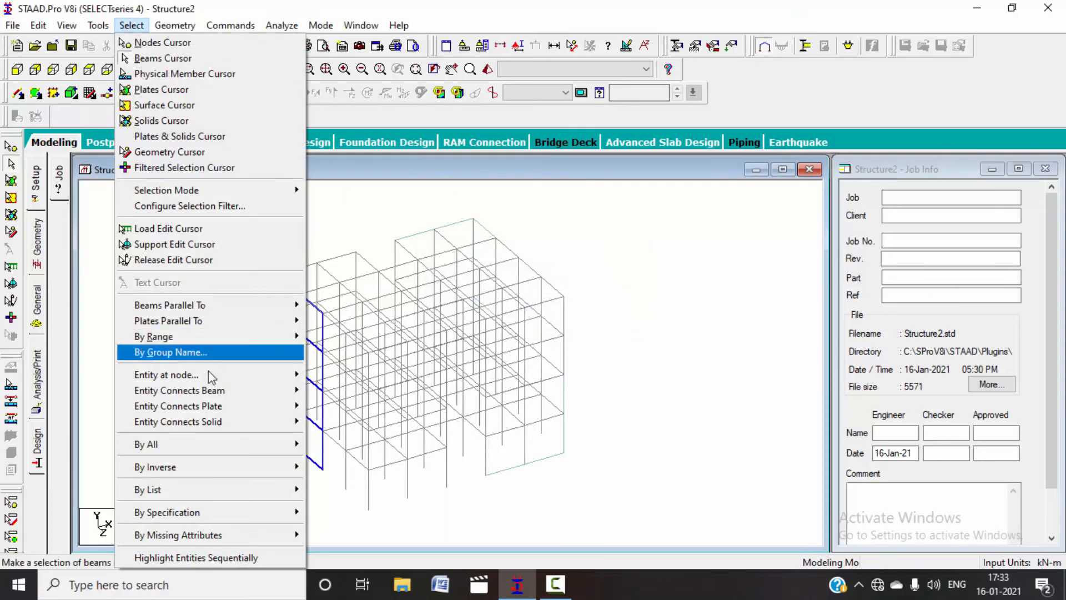
pyautogui.moveTo(213, 392)
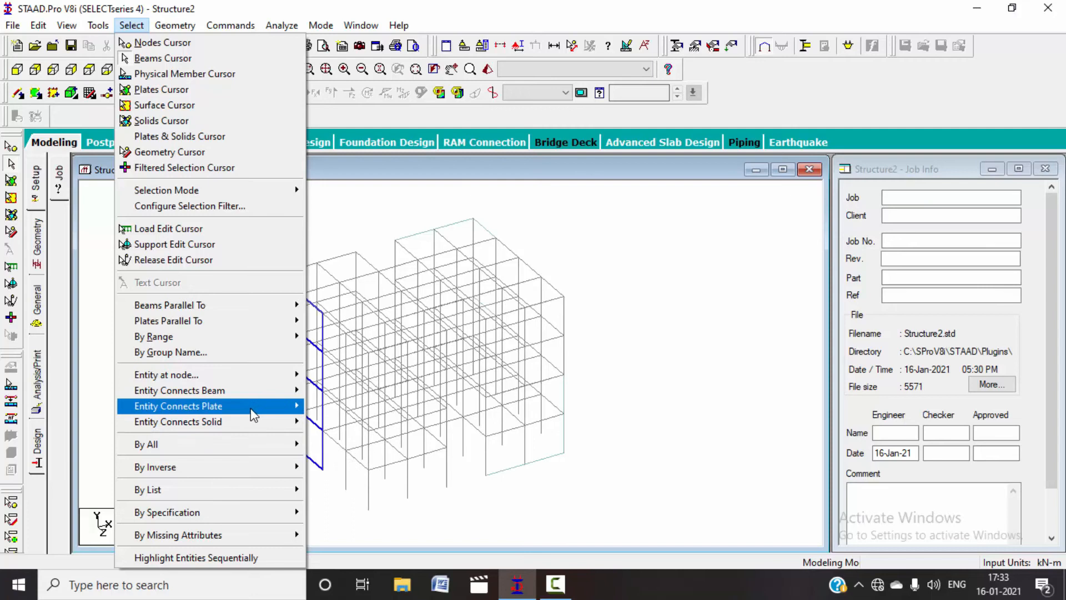
pyautogui.click(332, 406)
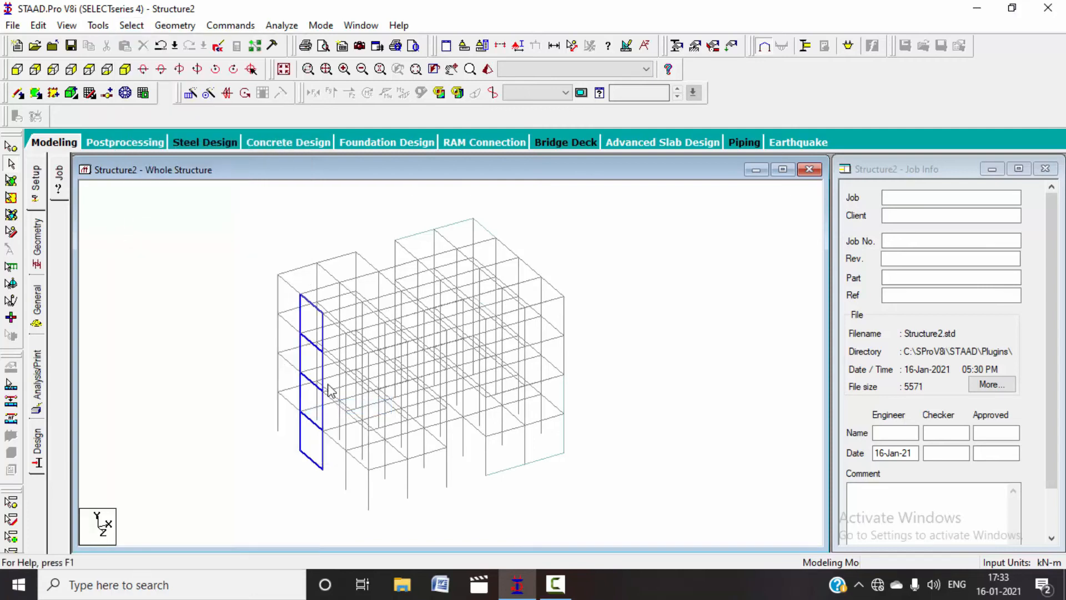
# Step: Select the beams connected to plate 318 and move the plate chooser clear of the frame
pyautogui.click(131, 24)
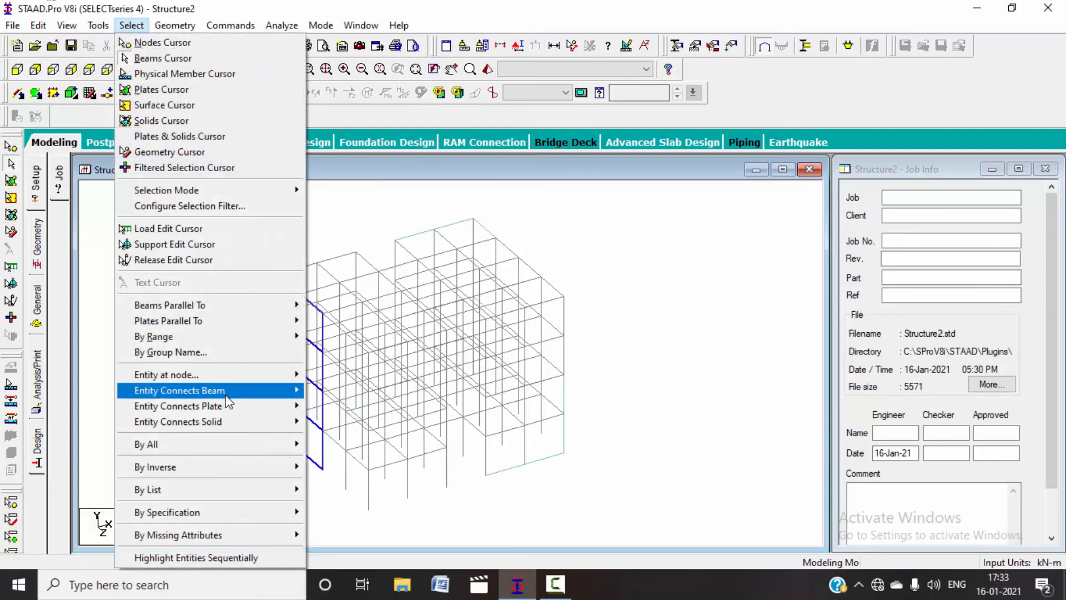
pyautogui.moveTo(290, 407)
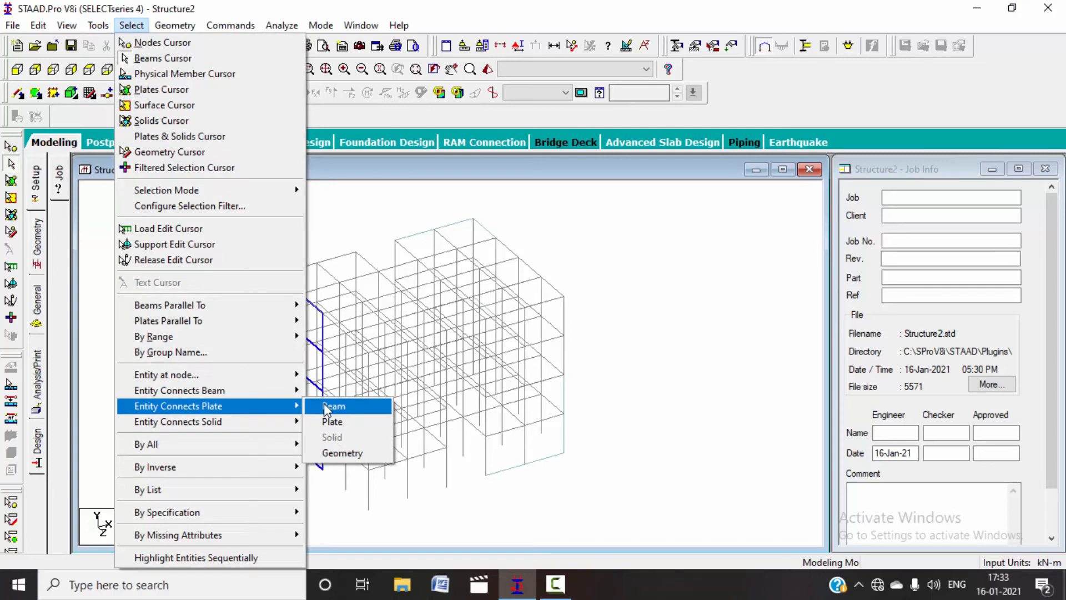
pyautogui.click(327, 407)
pyautogui.click(525, 280)
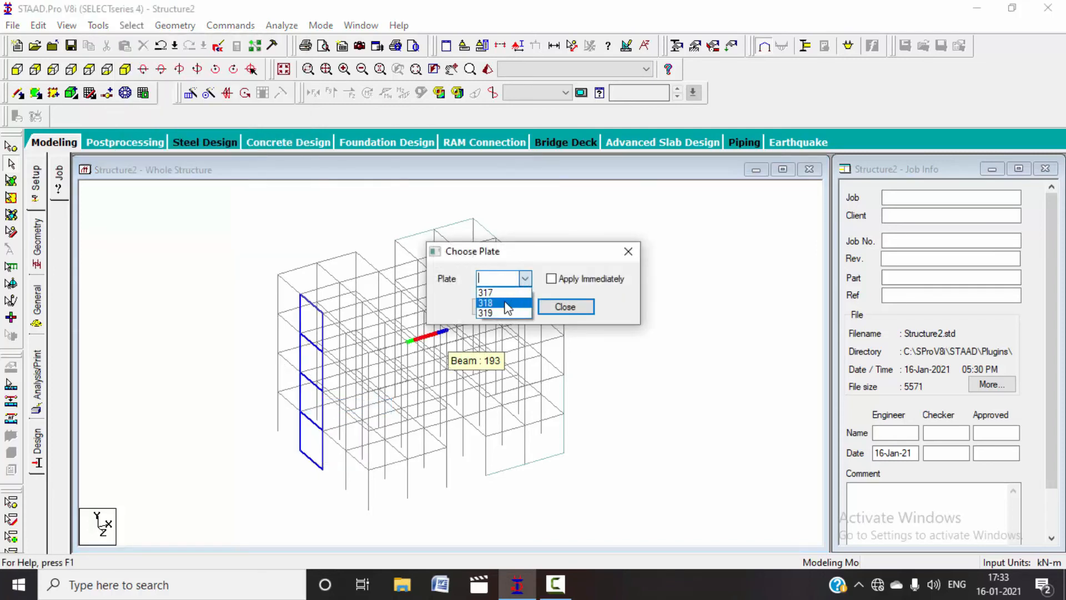
pyautogui.click(492, 305)
pyautogui.click(500, 306)
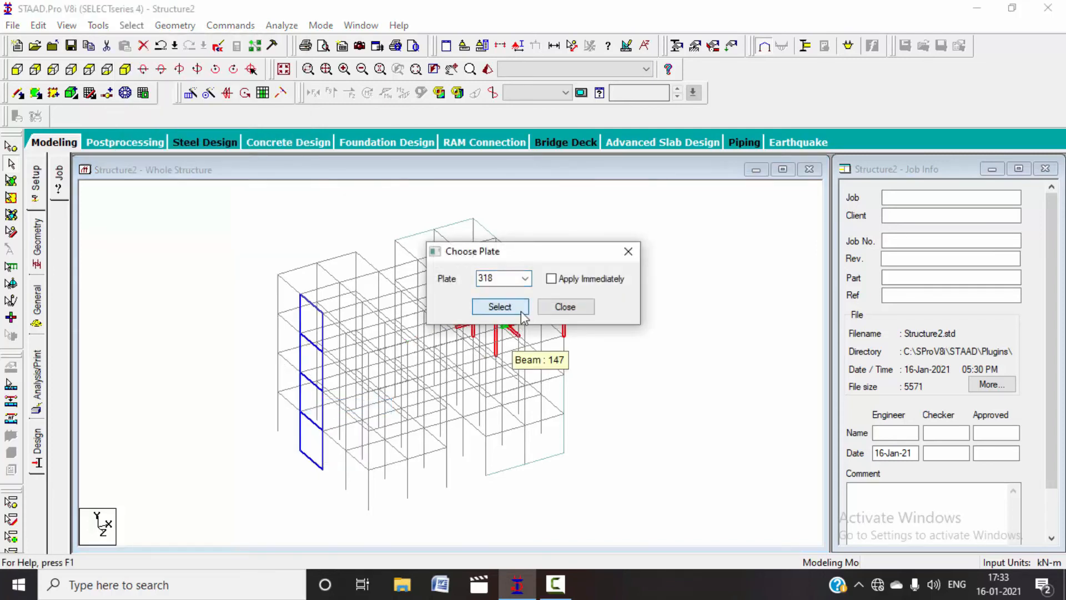
pyautogui.moveTo(508, 253); pyautogui.dragTo(699, 216)
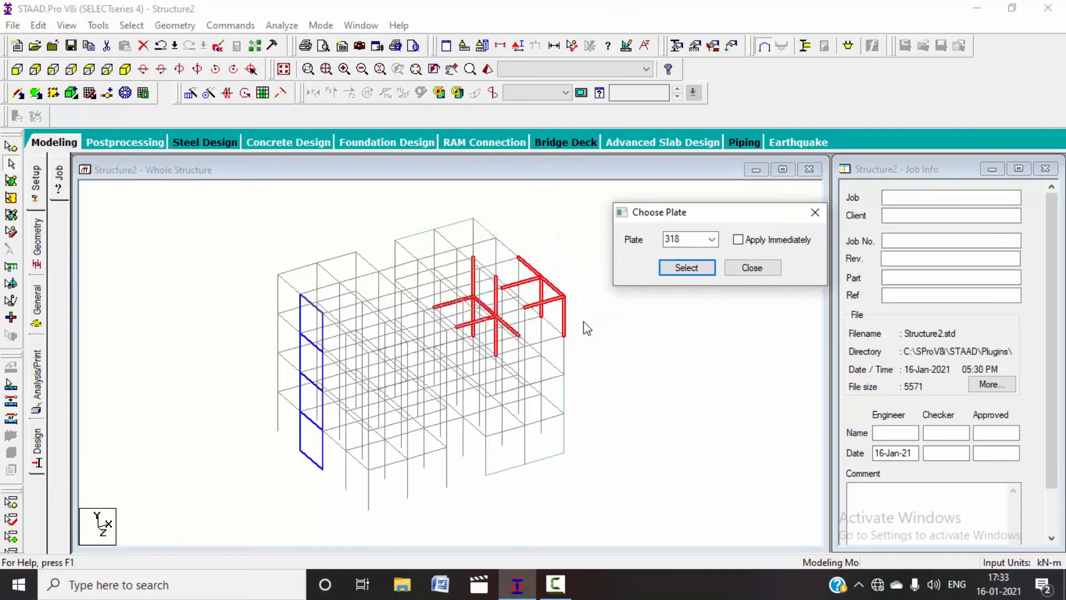
# Step: Select the beams connected to plate 317 instead and finish choosing plates
pyautogui.click(712, 240)
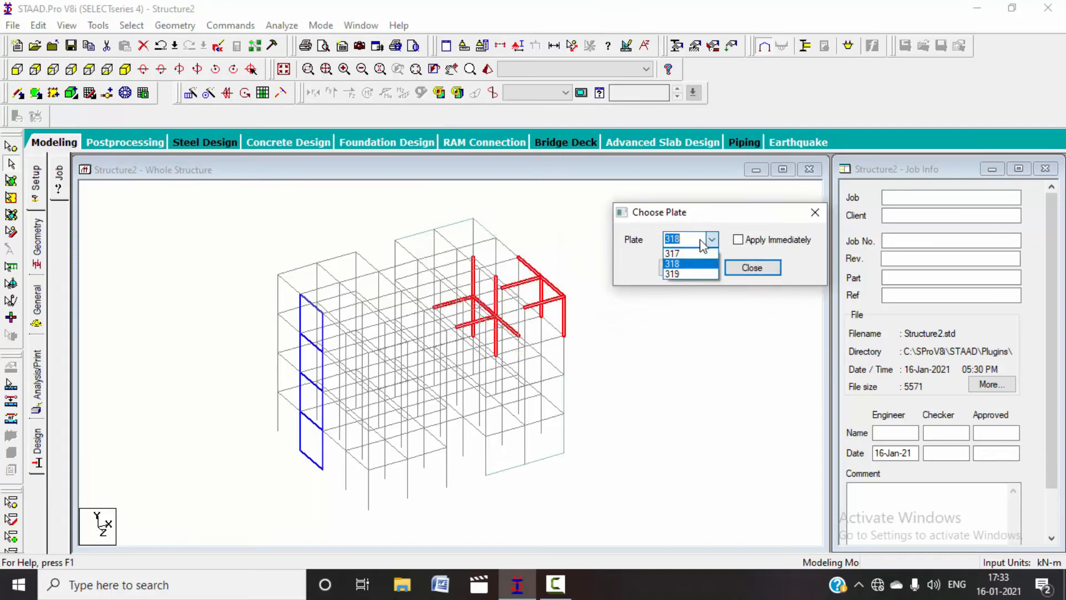
pyautogui.click(684, 256)
pyautogui.click(694, 270)
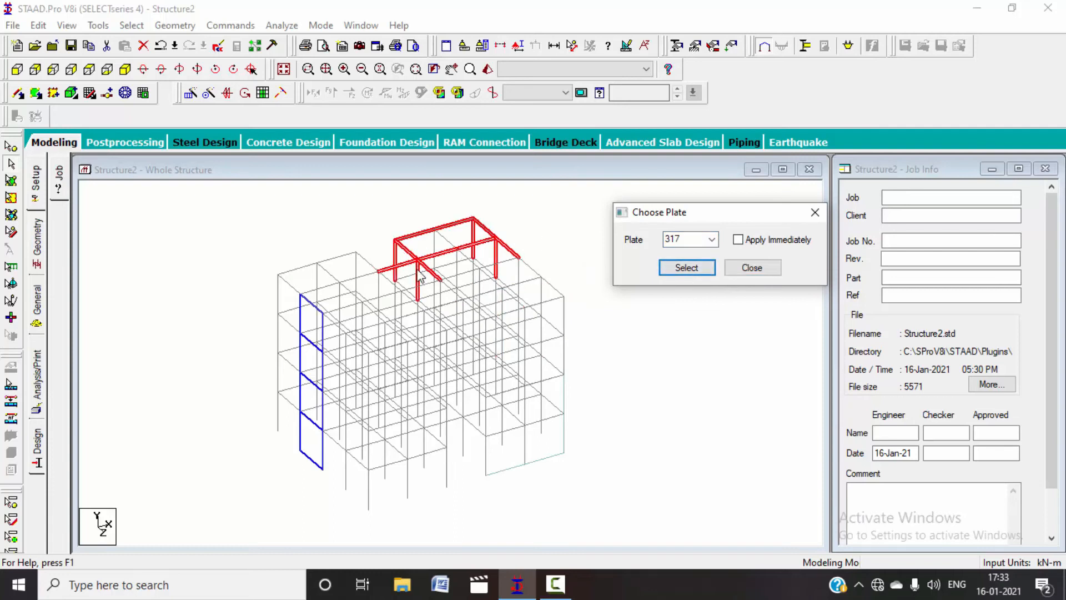
pyautogui.click(752, 267)
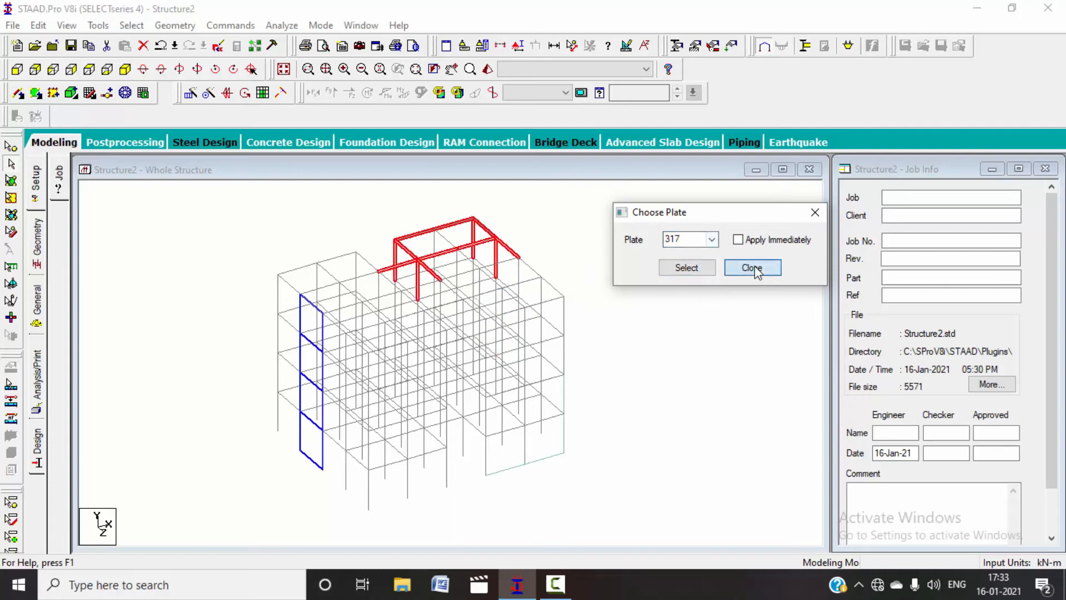
# Step: Select all nodes of the structure at once, and clear the selection
pyautogui.click(131, 25)
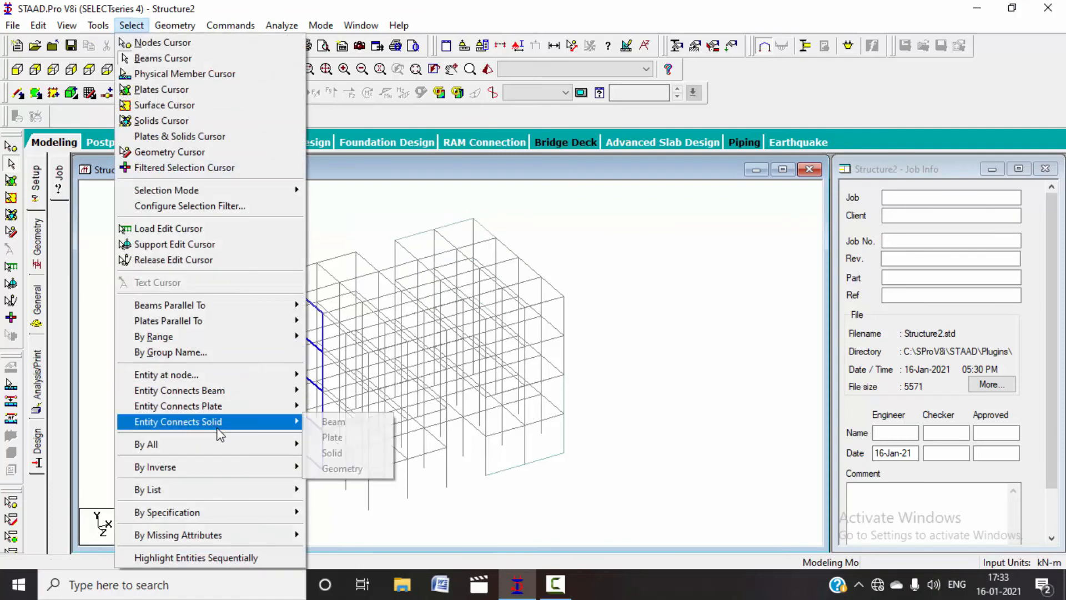
pyautogui.moveTo(280, 426)
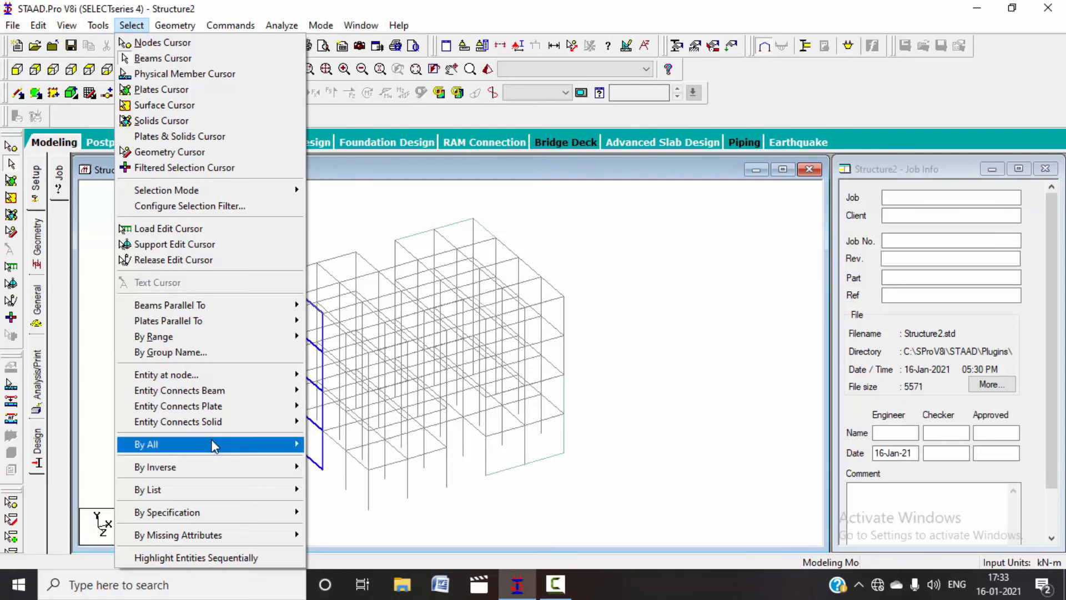
pyautogui.moveTo(217, 454)
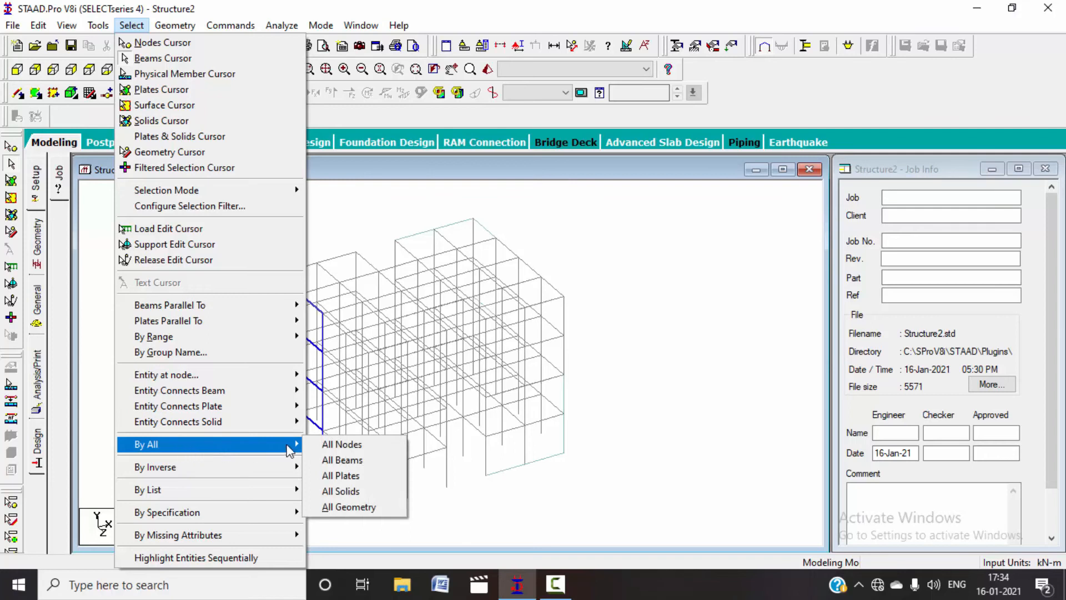
pyautogui.click(340, 445)
pyautogui.click(199, 335)
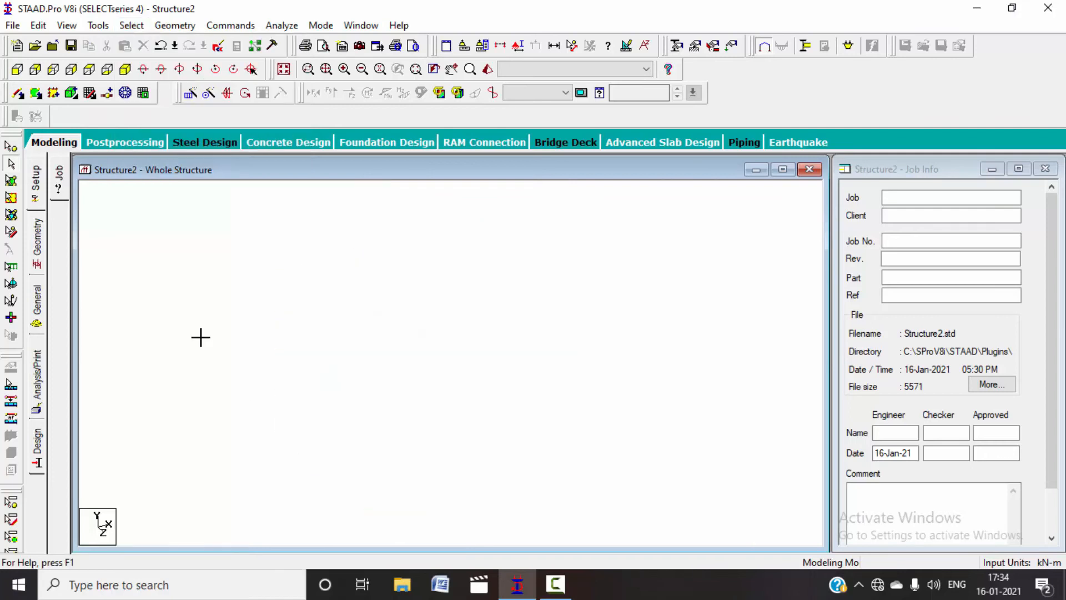
# Step: Select all beams of the structure at once, and clear the selection
pyautogui.click(131, 25)
pyautogui.moveTo(267, 444)
pyautogui.click(334, 460)
pyautogui.click(247, 401)
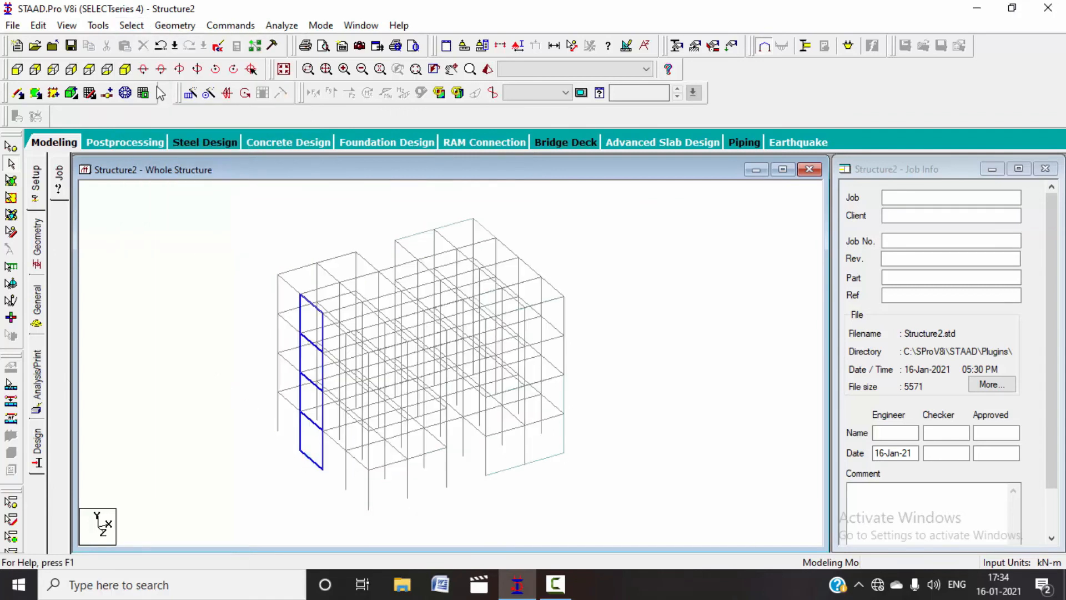
# Step: Select all plates of the structure at once, and clear the selection
pyautogui.click(129, 27)
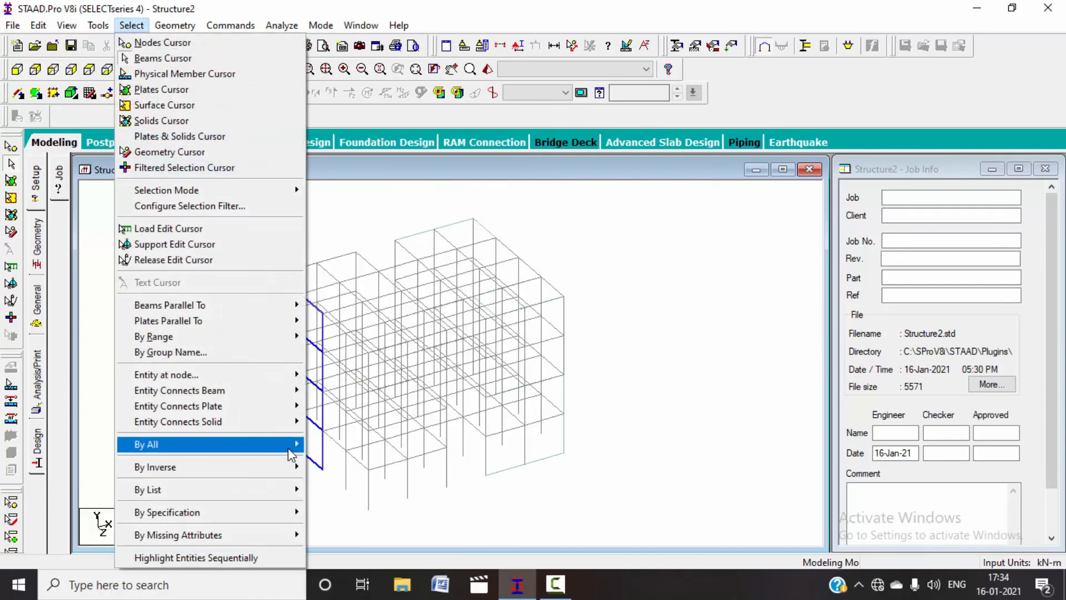
pyautogui.moveTo(266, 444)
pyautogui.click(341, 476)
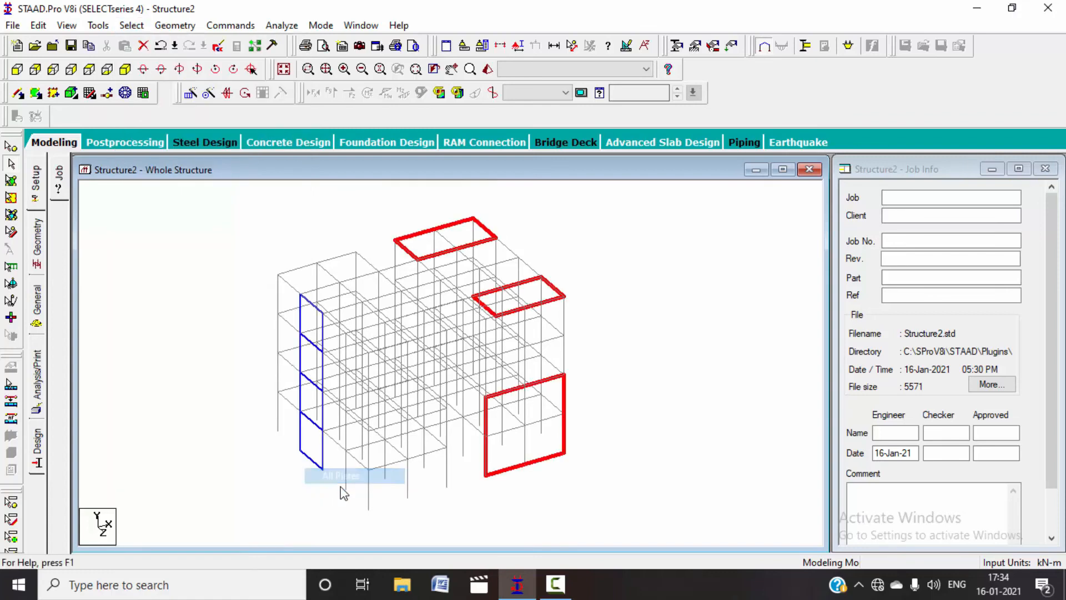
pyautogui.click(220, 283)
pyautogui.click(131, 25)
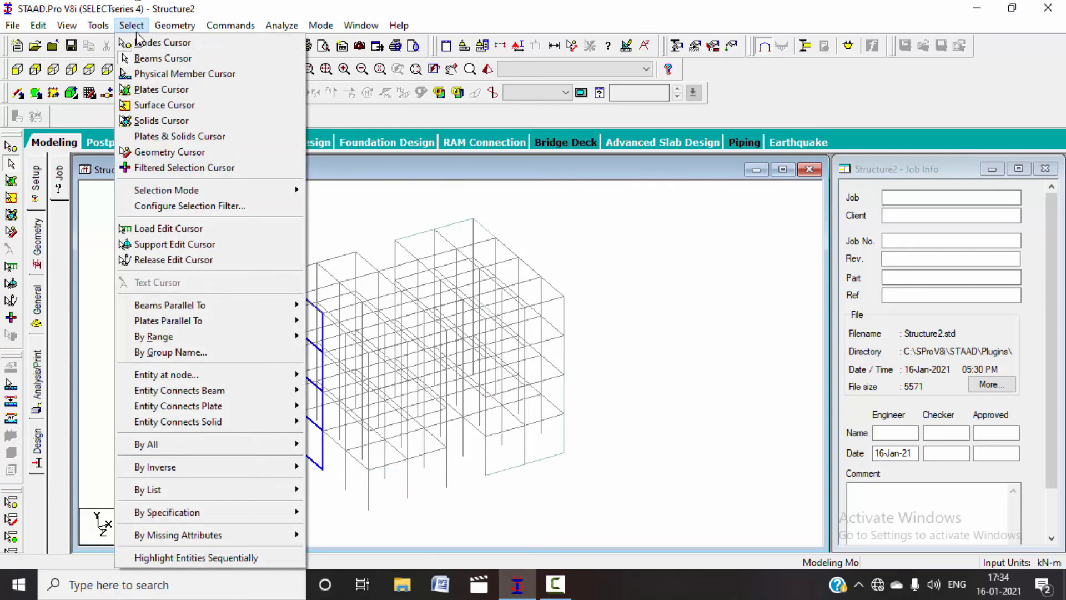
pyautogui.moveTo(244, 472)
pyautogui.click(443, 195)
# Step: From the front view, select all beams within the two end bays on the +X side, and restore the isometric view
pyautogui.click(17, 70)
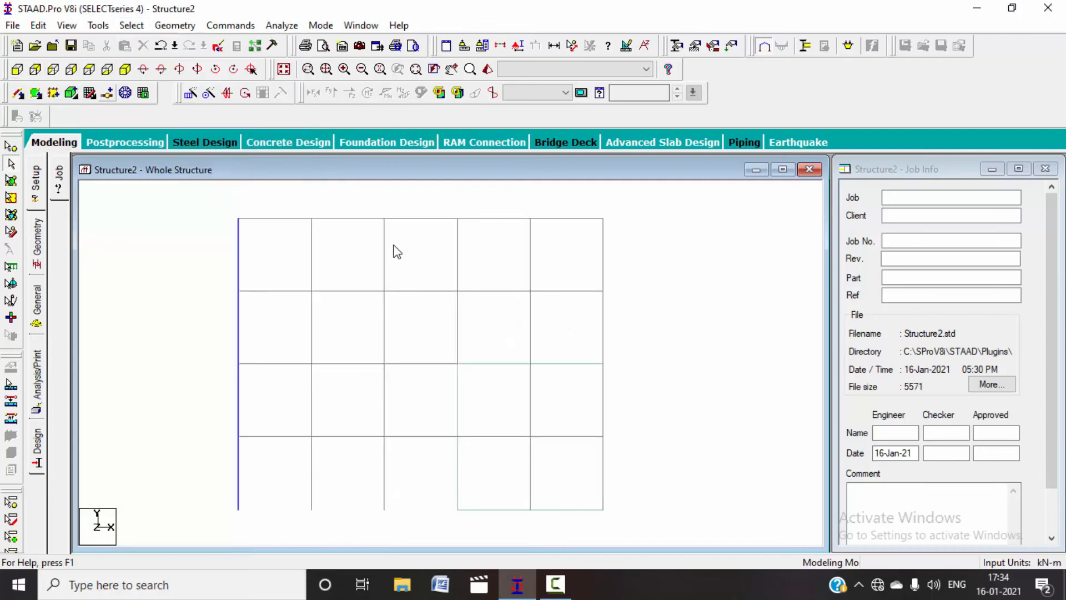
pyautogui.moveTo(446, 214); pyautogui.dragTo(622, 527)
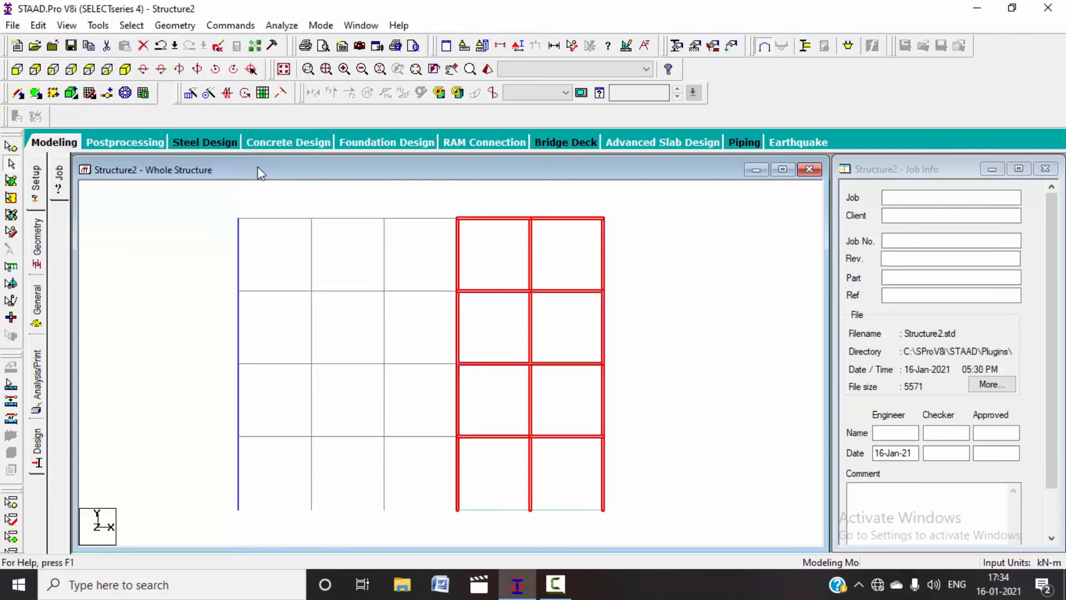
pyautogui.click(127, 69)
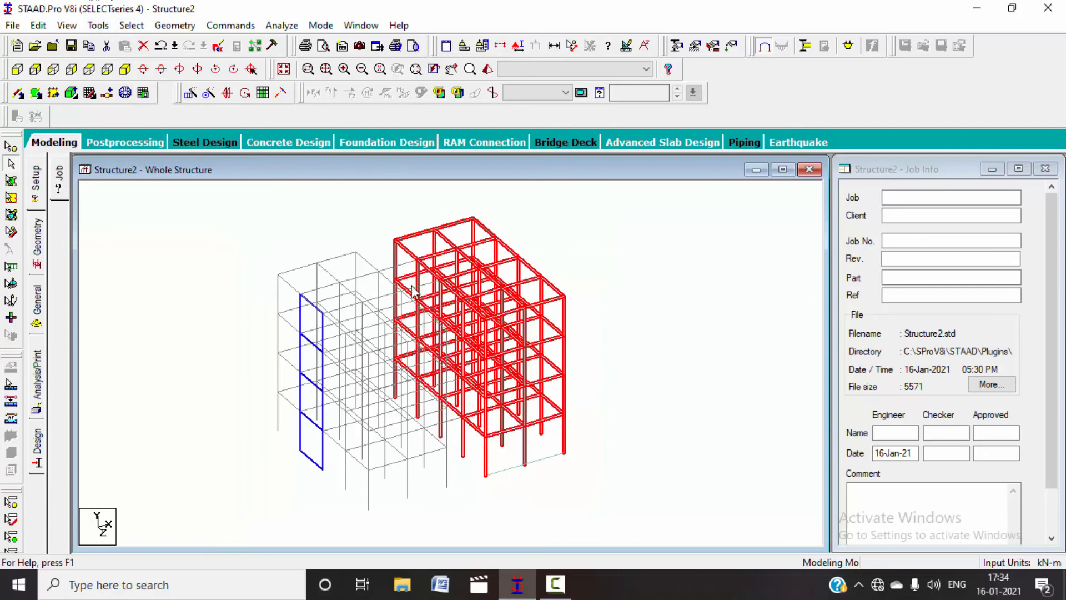
# Step: Invert the beam selection so the remaining beams of the frame are selected instead
pyautogui.click(132, 25)
pyautogui.moveTo(236, 474)
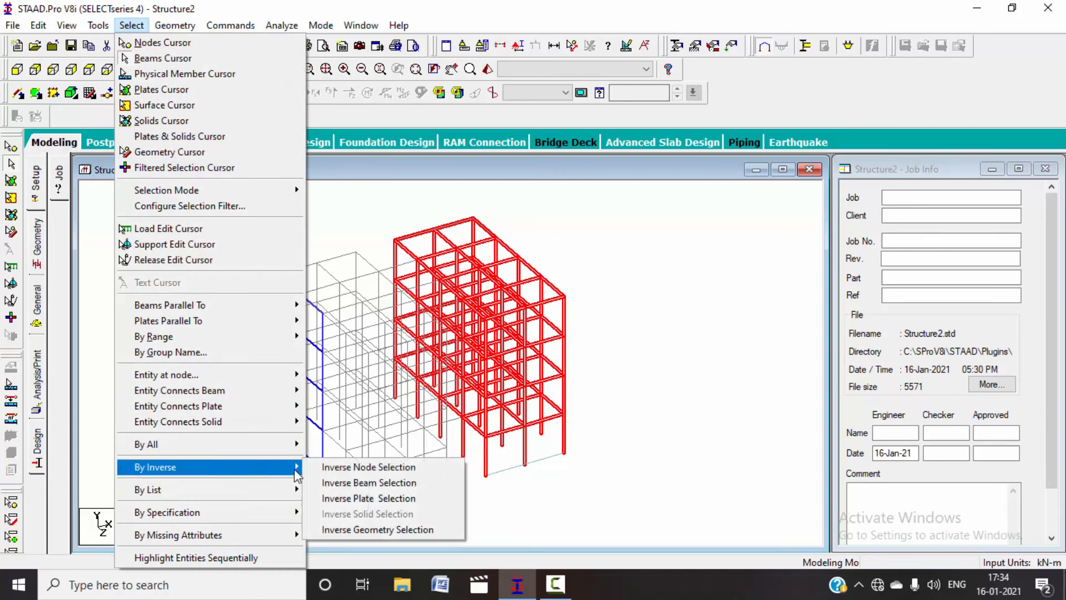
pyautogui.click(336, 482)
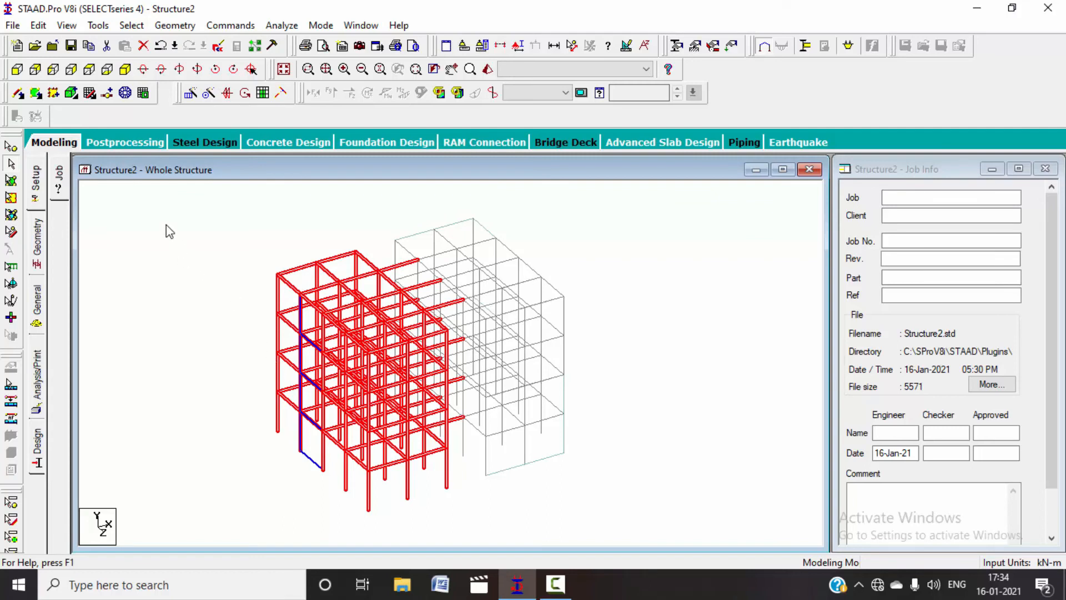
# Step: Invert the node selection, and clear all selected nodes and beams
pyautogui.click(129, 25)
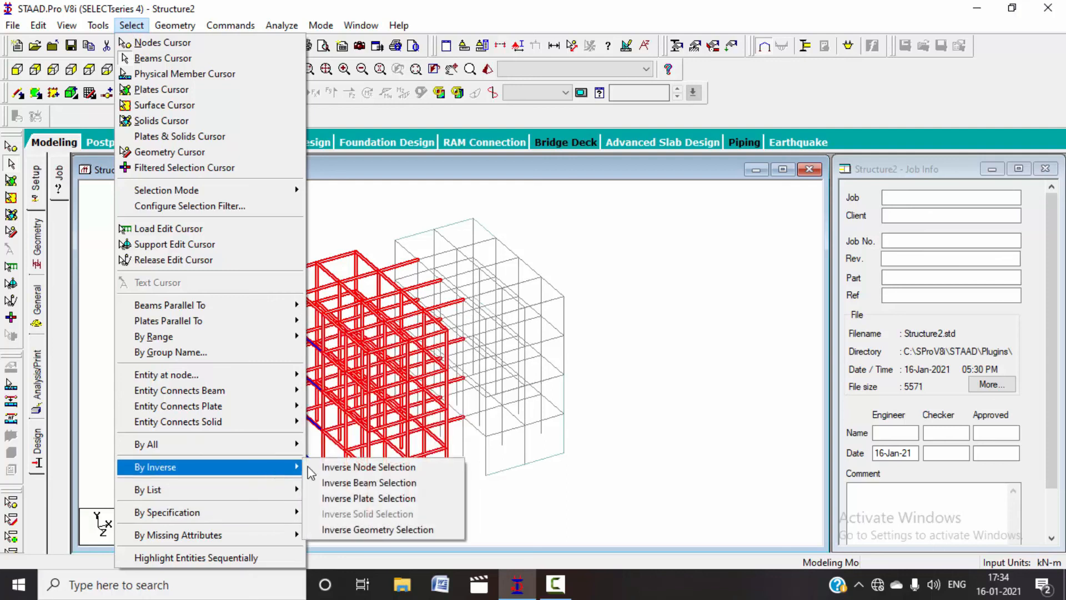
pyautogui.click(355, 467)
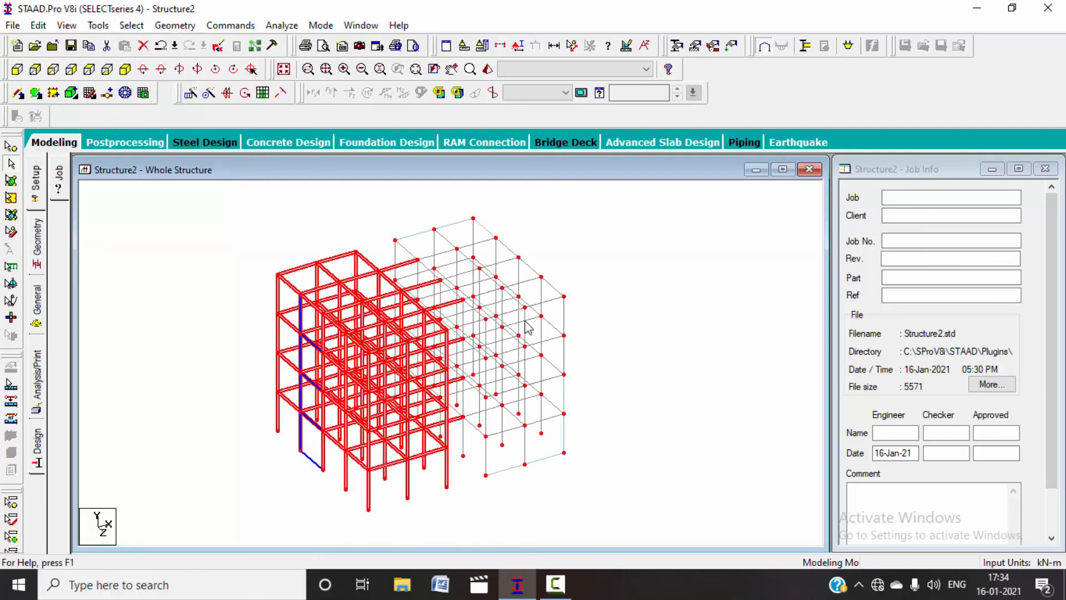
pyautogui.click(640, 302)
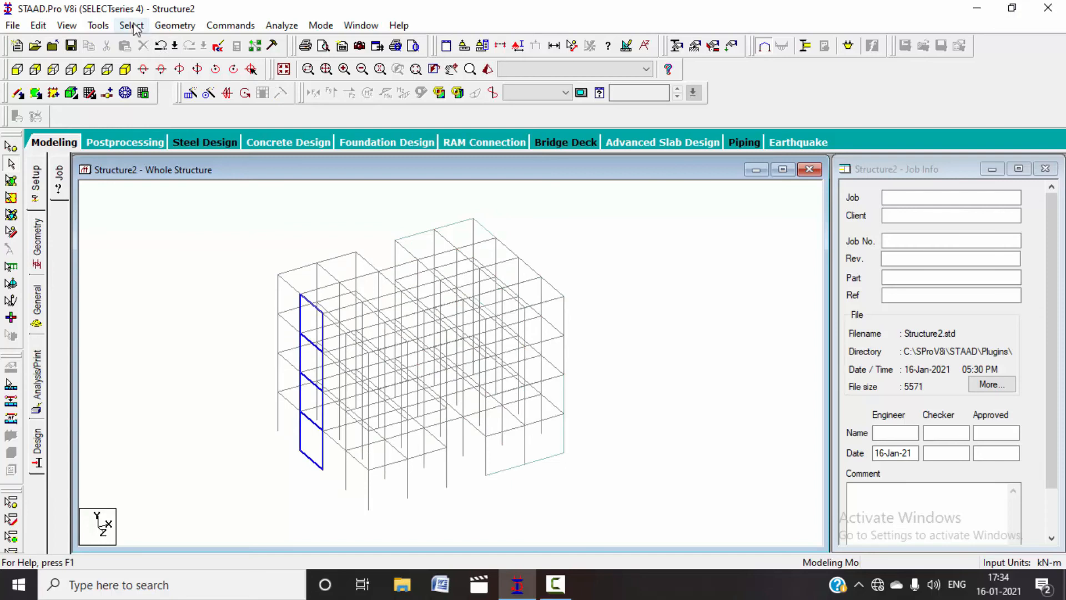
# Step: Select nodes 1 to 12 from the list of nodes
pyautogui.click(132, 25)
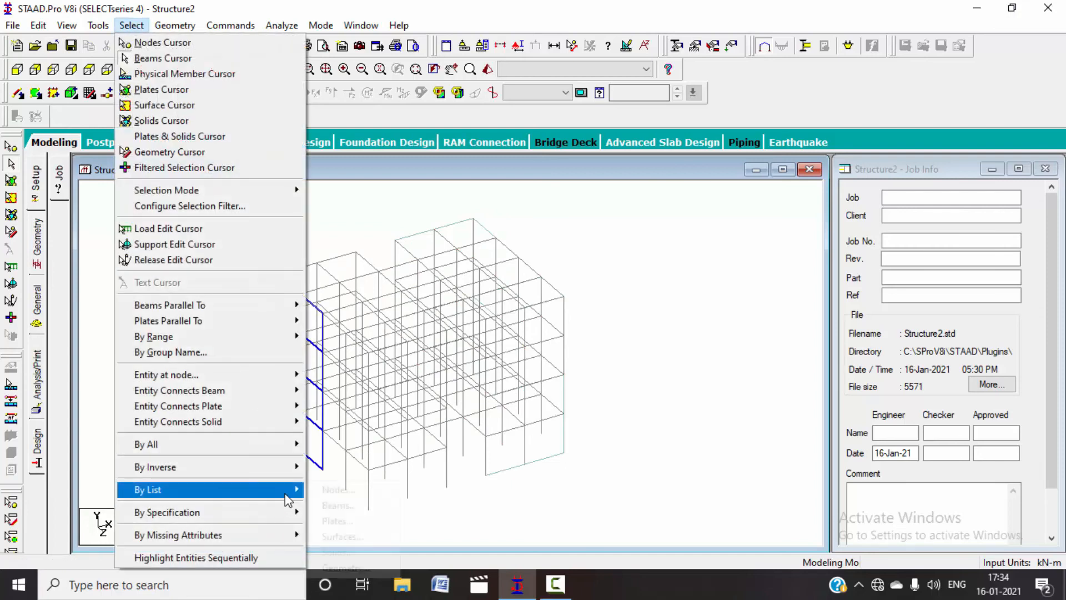
pyautogui.moveTo(290, 491)
pyautogui.click(326, 491)
pyautogui.moveTo(439, 219); pyautogui.dragTo(451, 331)
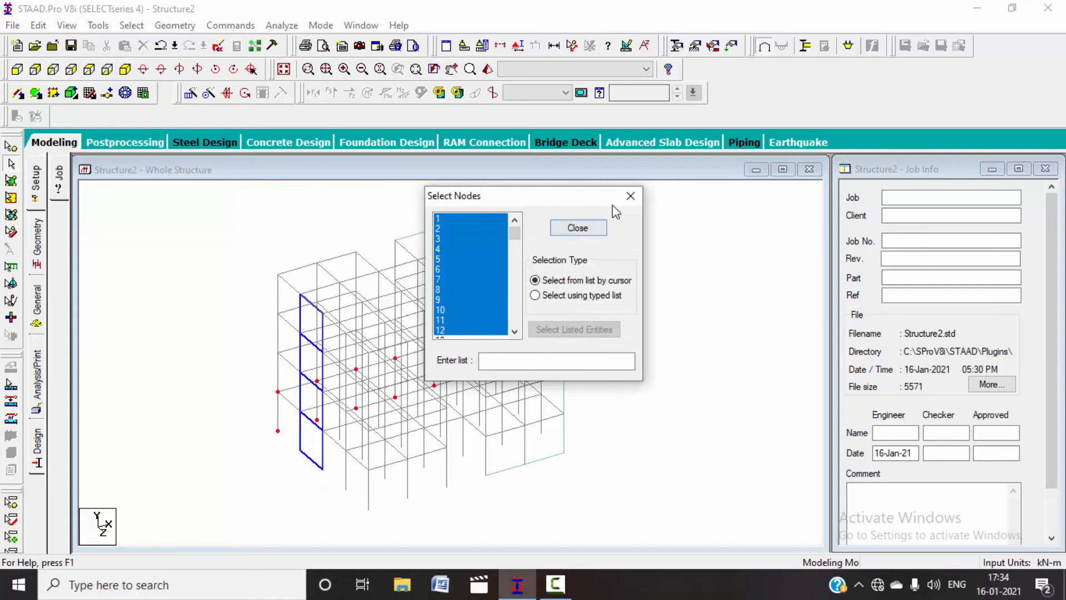
# Step: Select geometry entities 1 to 15 from the geometry list, and clear the resulting selection
pyautogui.click(630, 196)
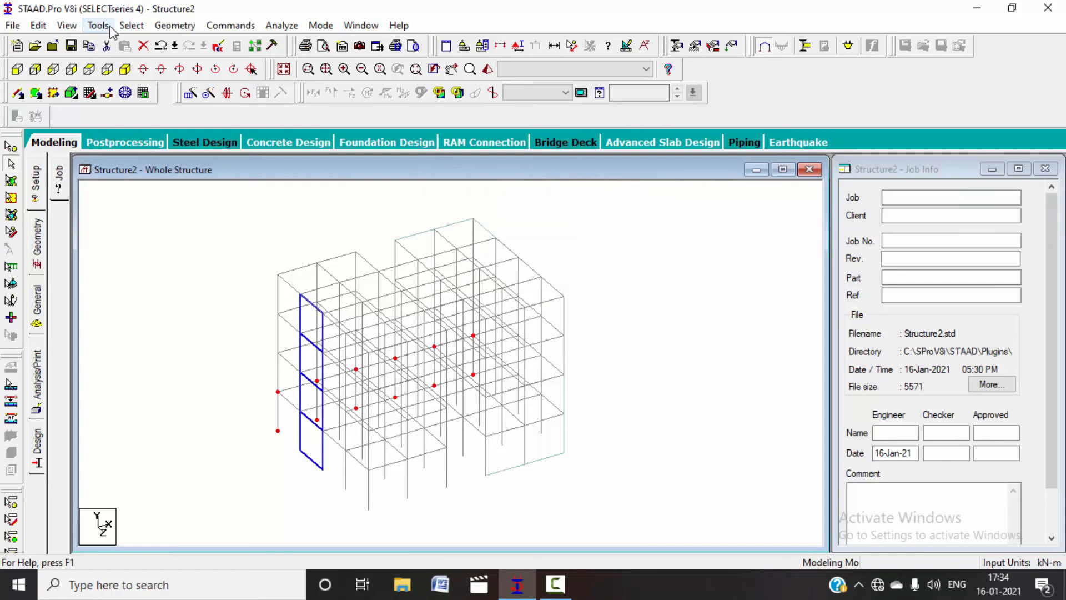
pyautogui.click(131, 25)
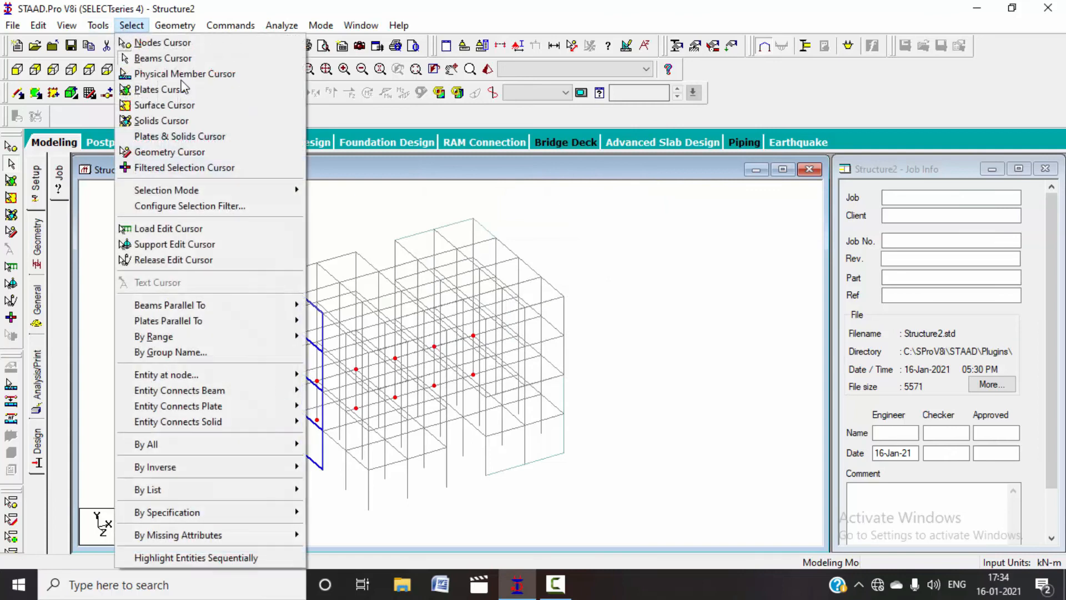
pyautogui.moveTo(301, 494)
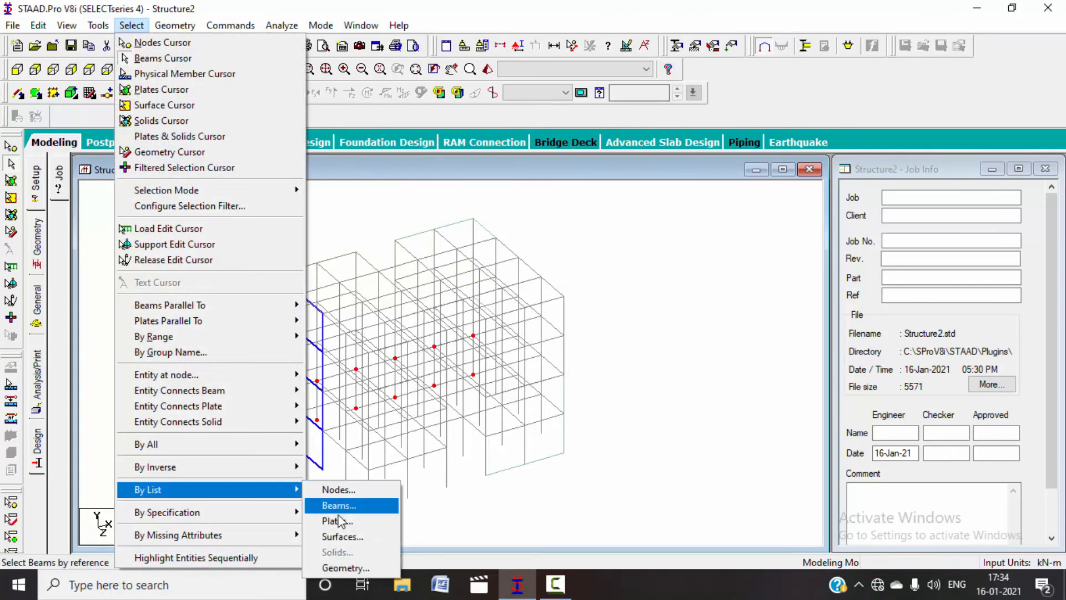
pyautogui.click(345, 567)
pyautogui.moveTo(438, 218); pyautogui.dragTo(464, 333)
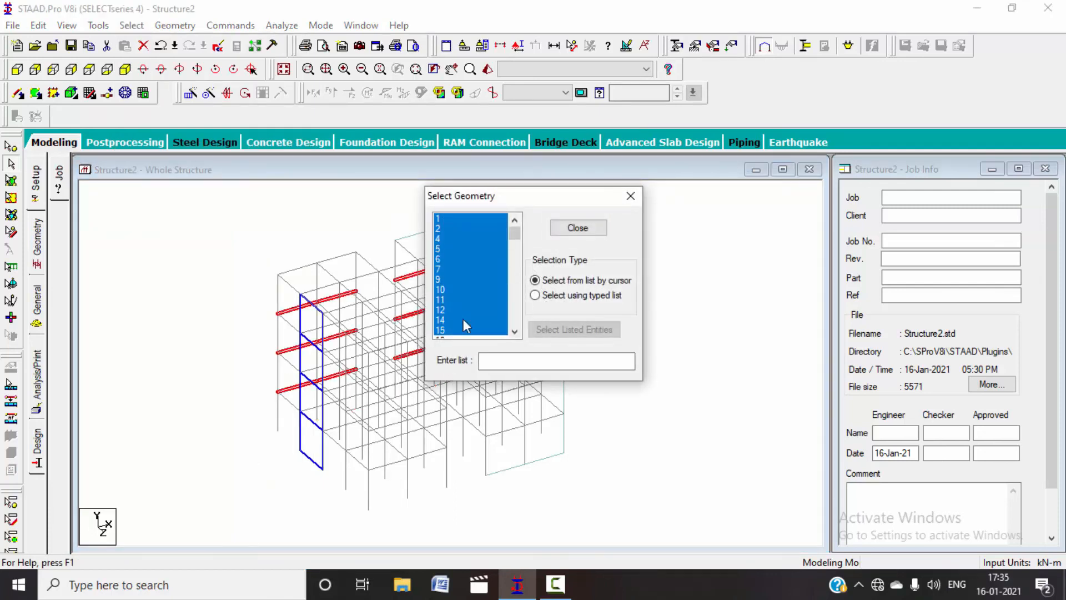
pyautogui.click(631, 196)
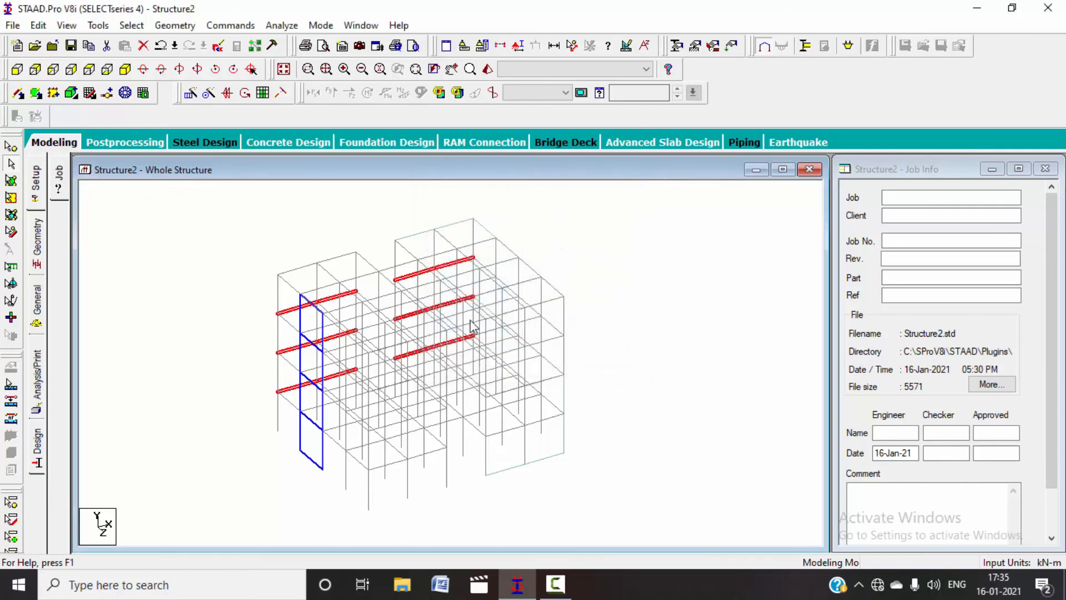
pyautogui.press('Delete')
# Step: Try to select all supports of the frame by specification
pyautogui.click(123, 26)
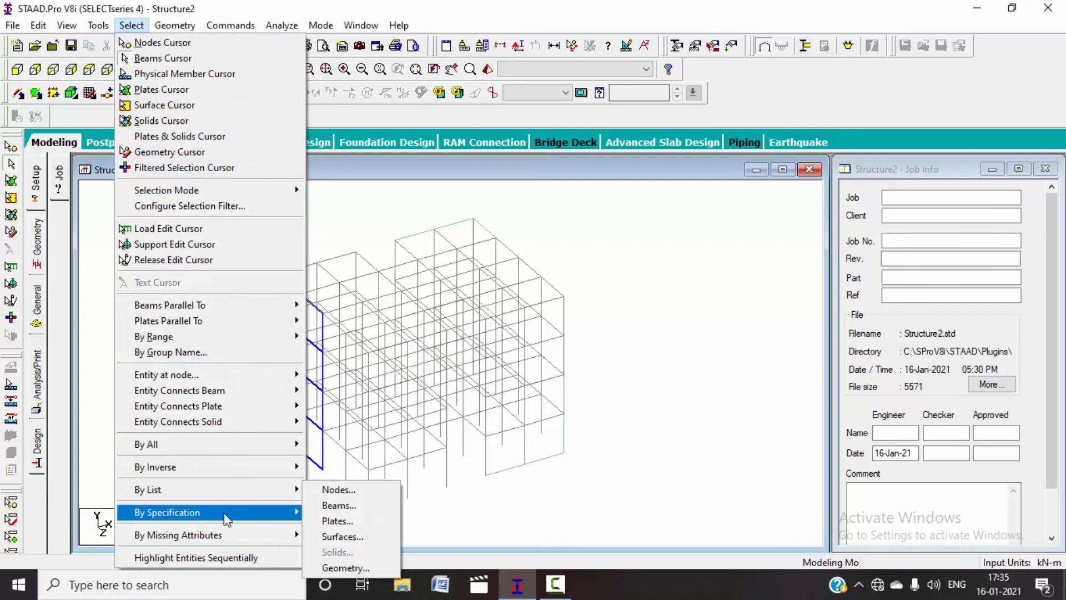
pyautogui.moveTo(226, 515)
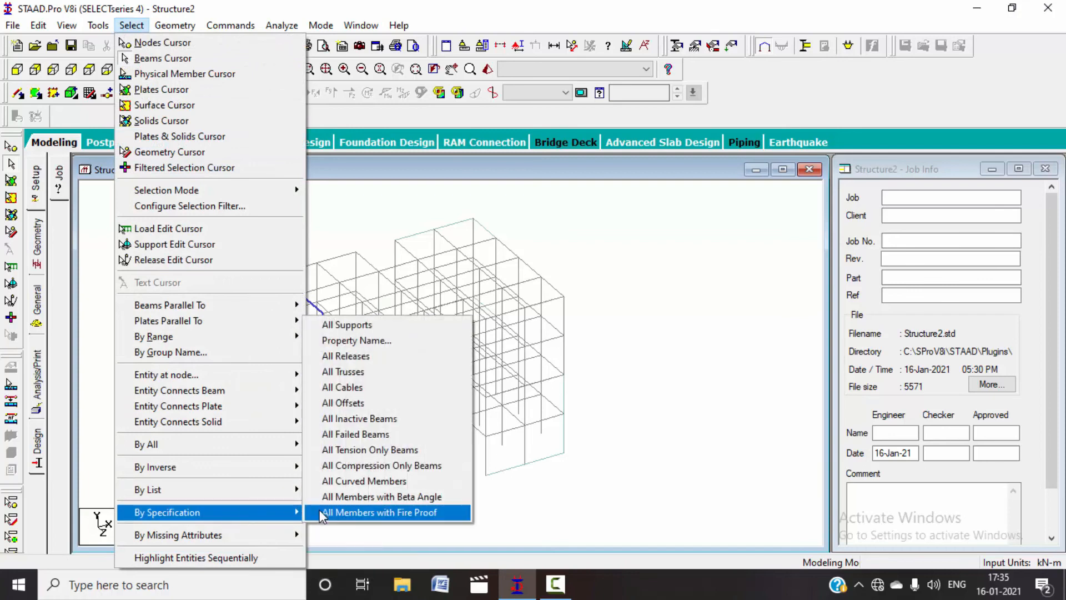
pyautogui.click(351, 324)
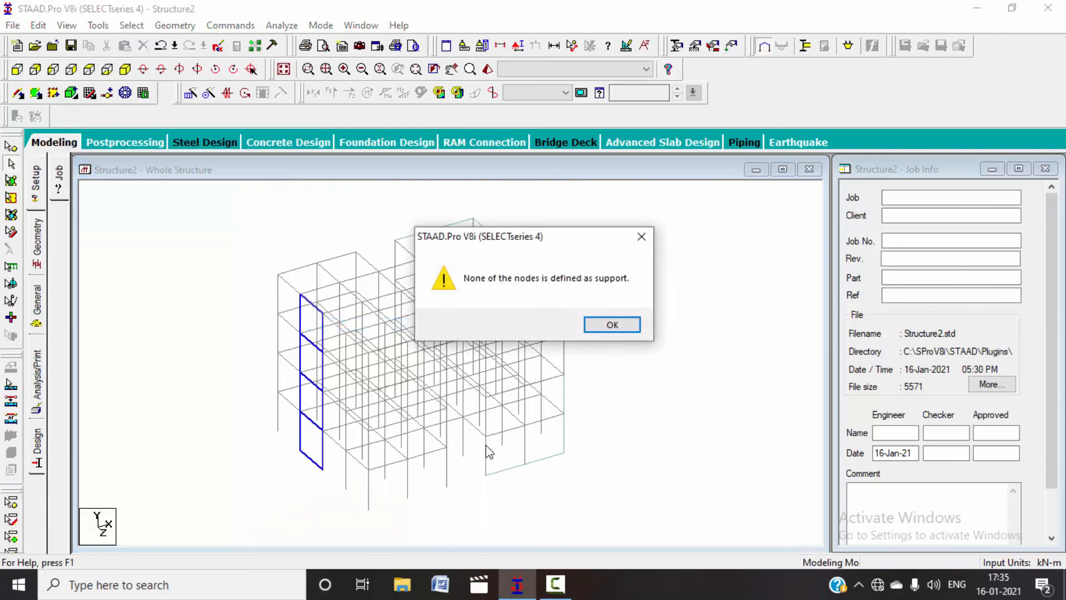
pyautogui.click(628, 326)
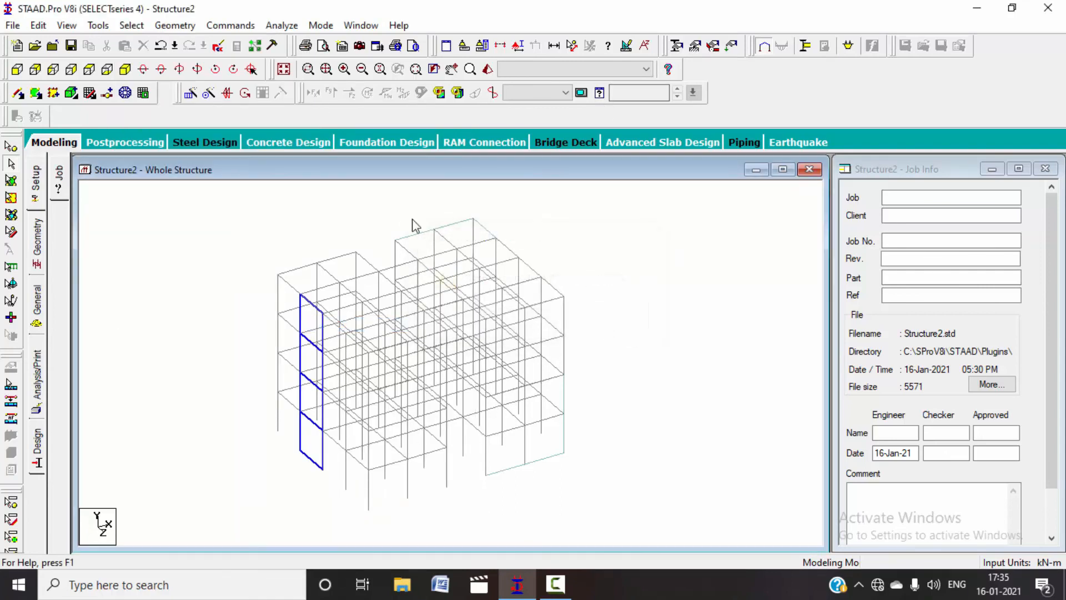
# Step: Allow Auto Save to save the structure file
pyautogui.click(131, 25)
pyautogui.moveTo(262, 517)
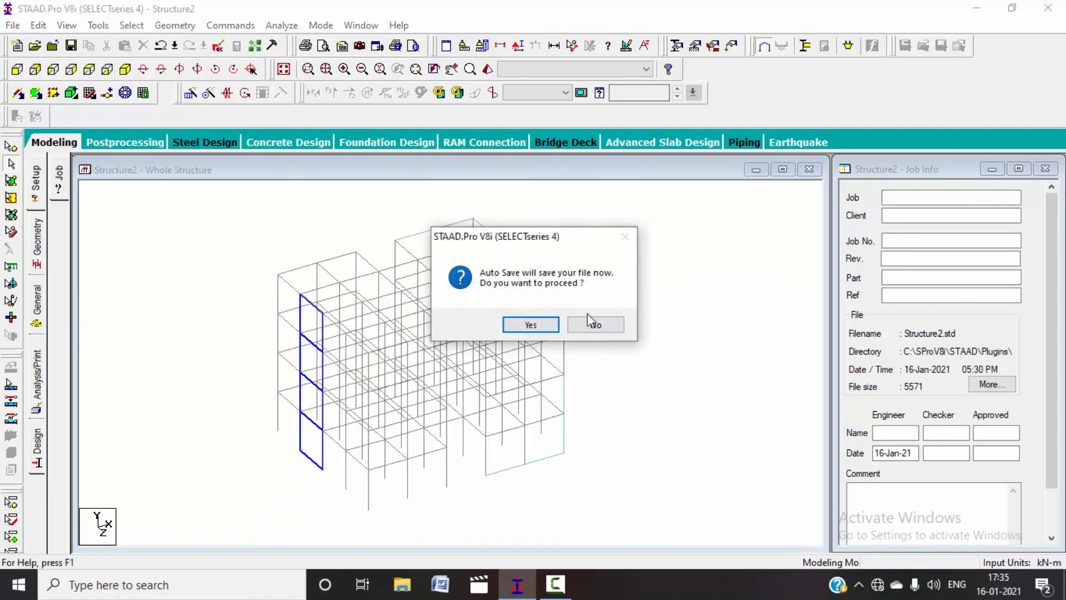
pyautogui.click(547, 325)
pyautogui.click(439, 312)
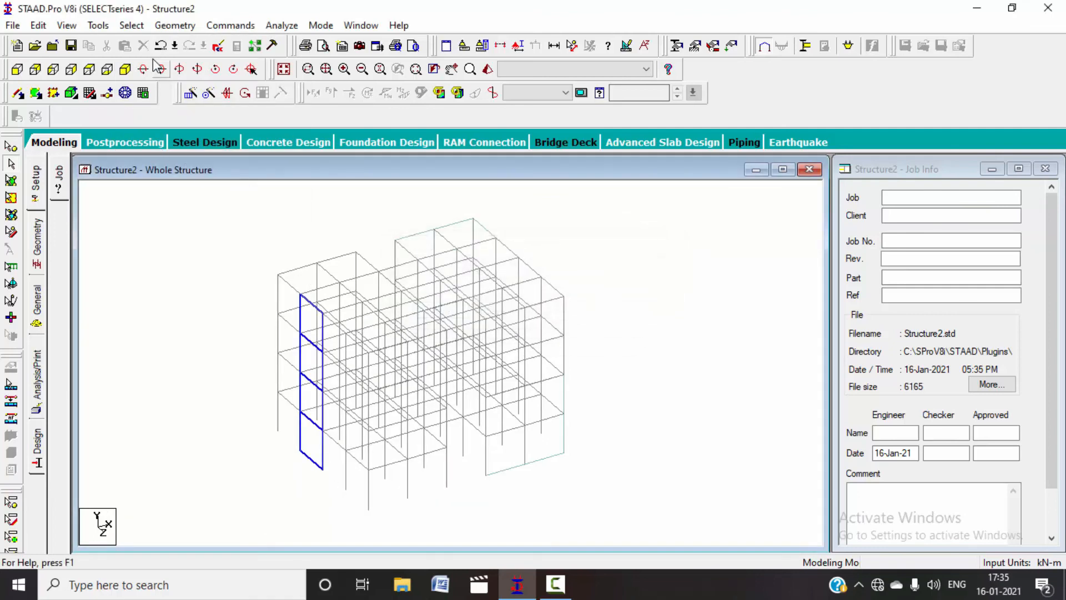
# Step: Try to select all failed beams of the frame by specification
pyautogui.click(132, 25)
pyautogui.moveTo(281, 511)
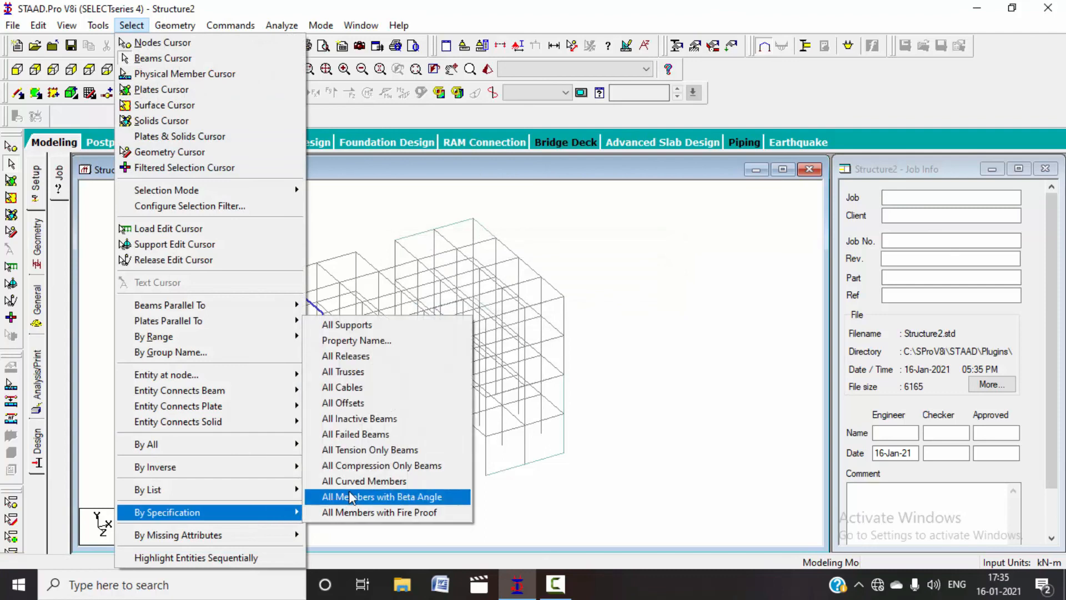
pyautogui.click(355, 433)
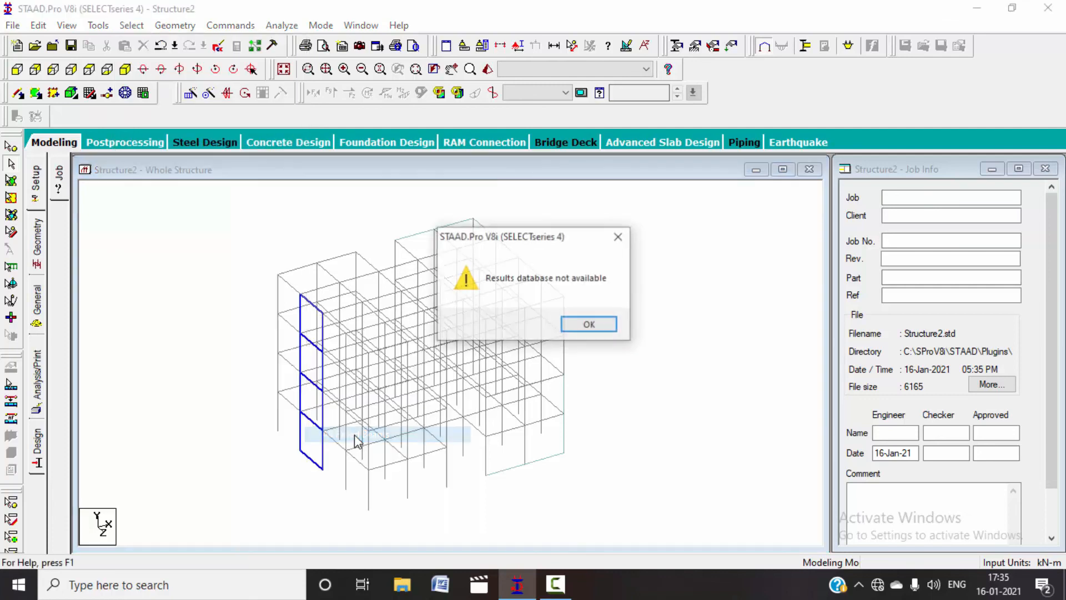
pyautogui.click(571, 320)
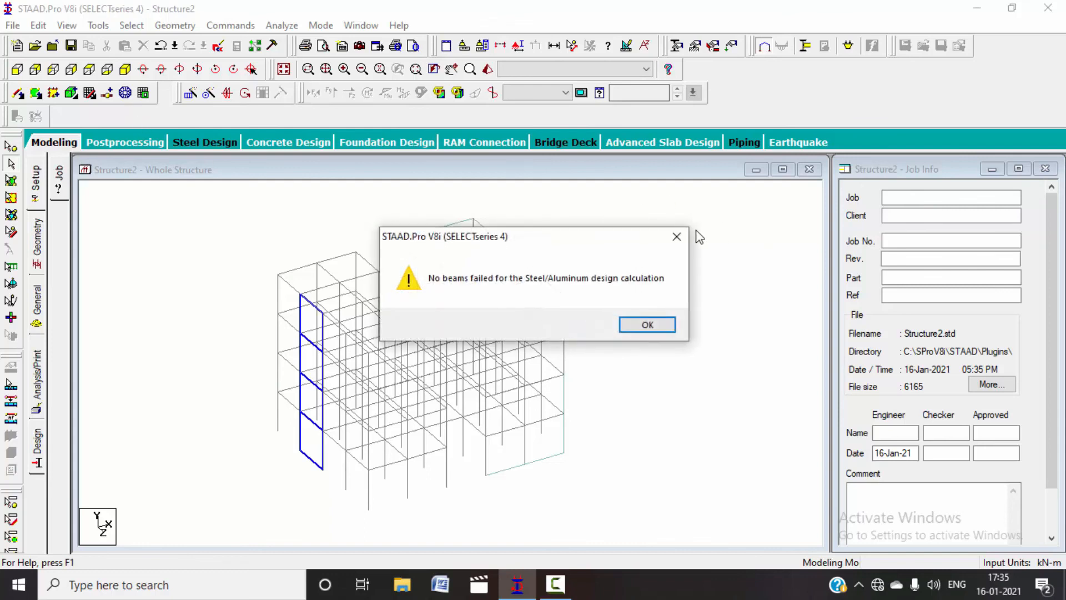
pyautogui.click(677, 237)
# Step: Select all entities with a missing property across the frame, and clear the selection
pyautogui.click(132, 25)
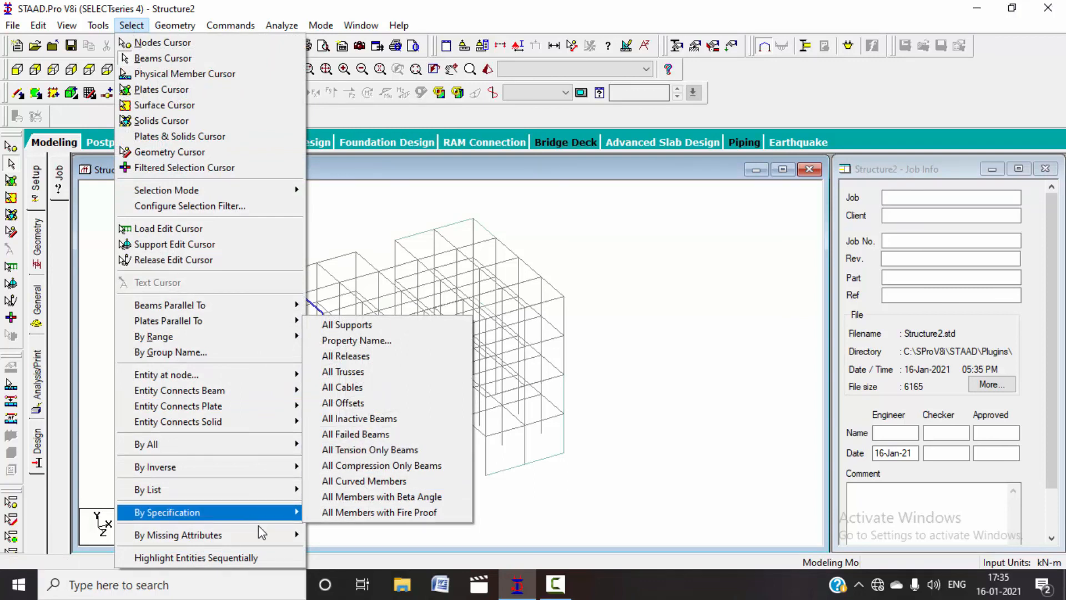
pyautogui.moveTo(263, 534)
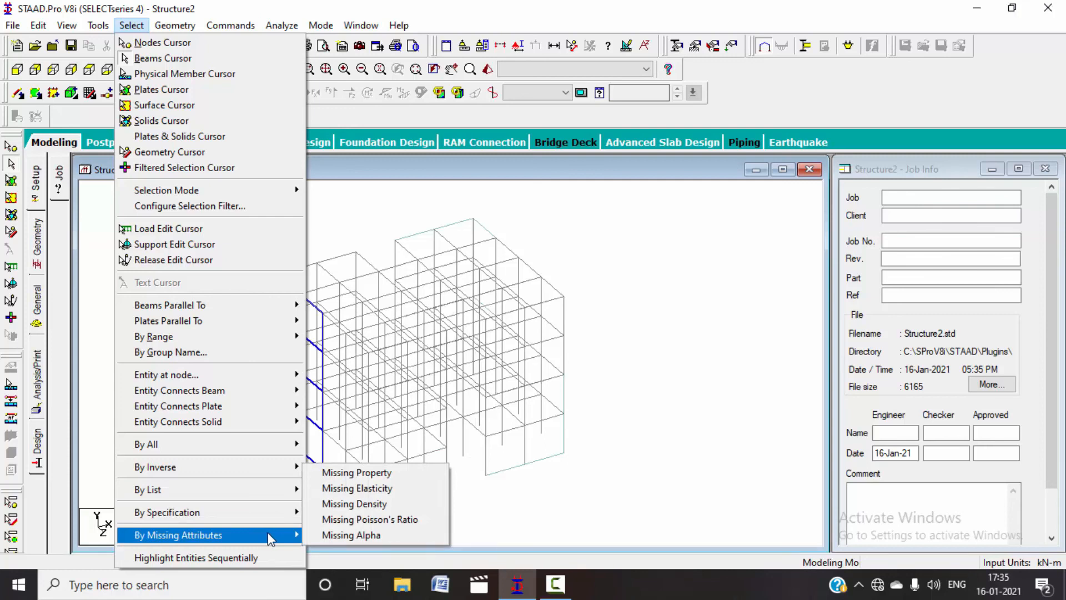
pyautogui.click(356, 473)
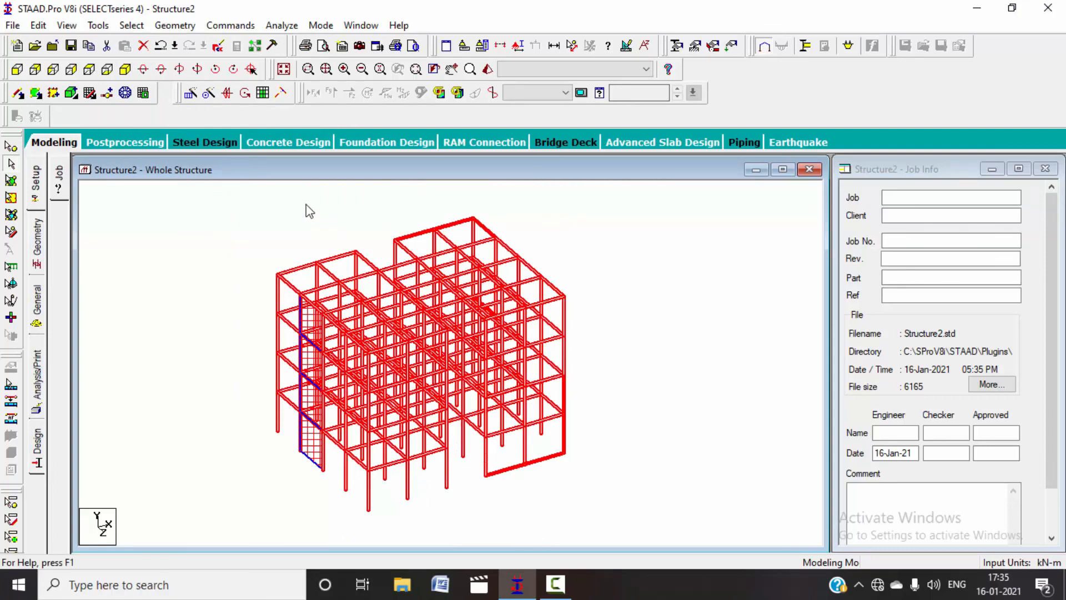
pyautogui.click(290, 206)
pyautogui.click(132, 25)
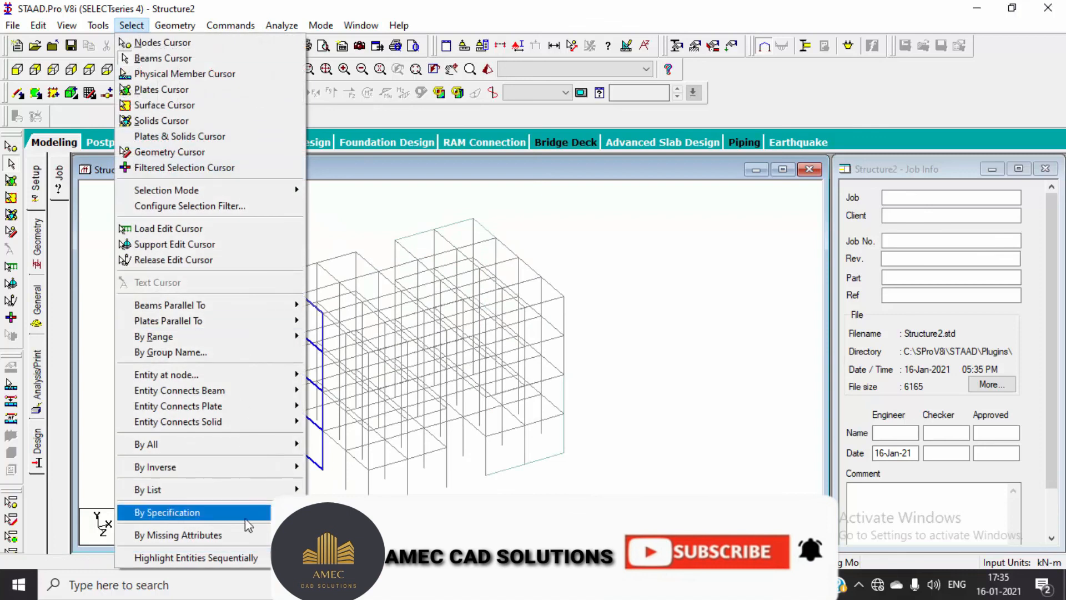
pyautogui.moveTo(247, 537)
pyautogui.press('Escape')
pyautogui.press('Escape')
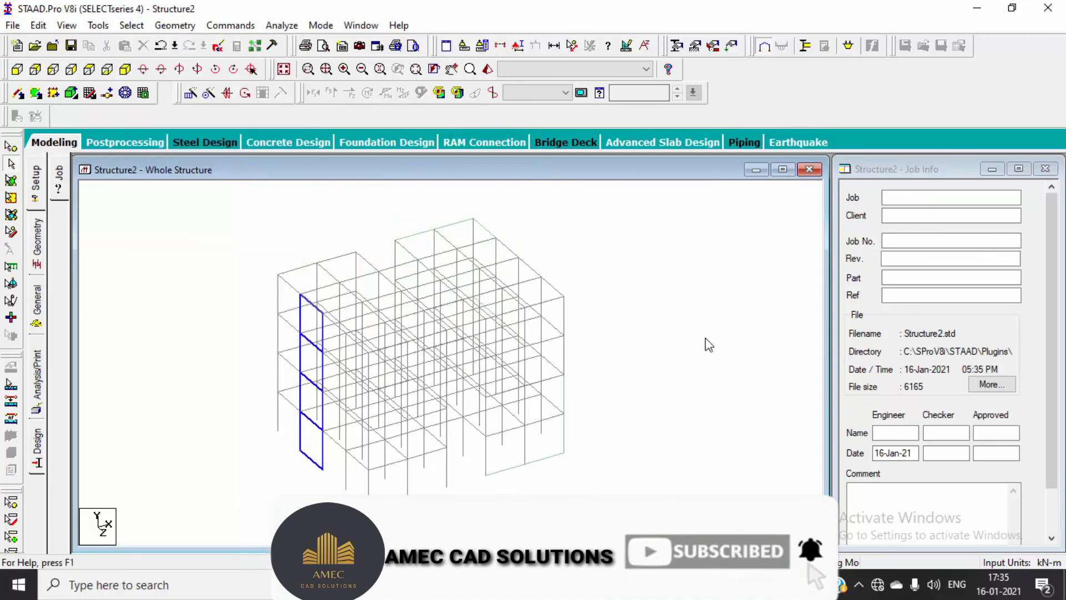